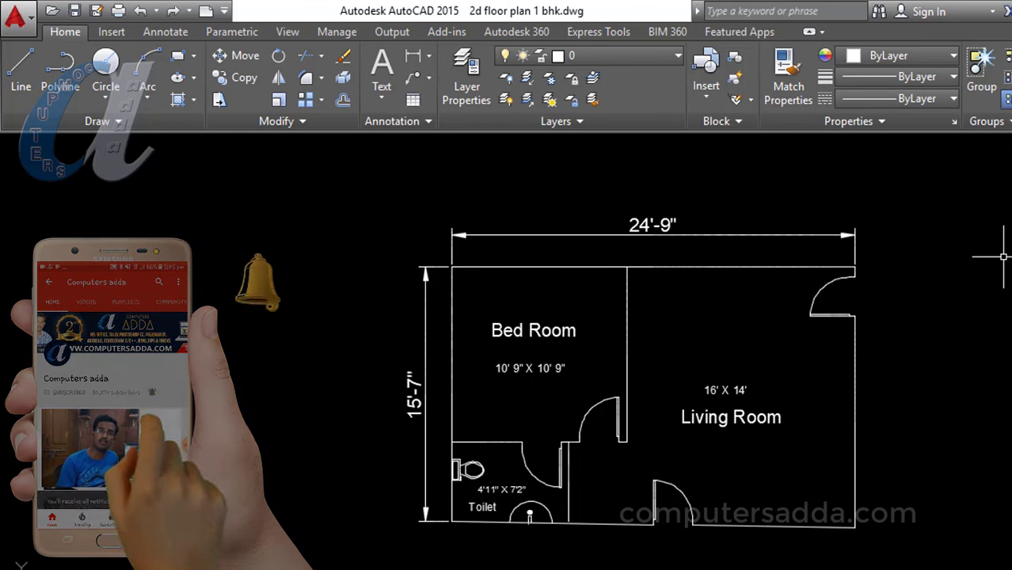
# Create a new blank drawing from the acadiso.dwt template
pyautogui.click(16, 16)
pyautogui.click(51, 126)
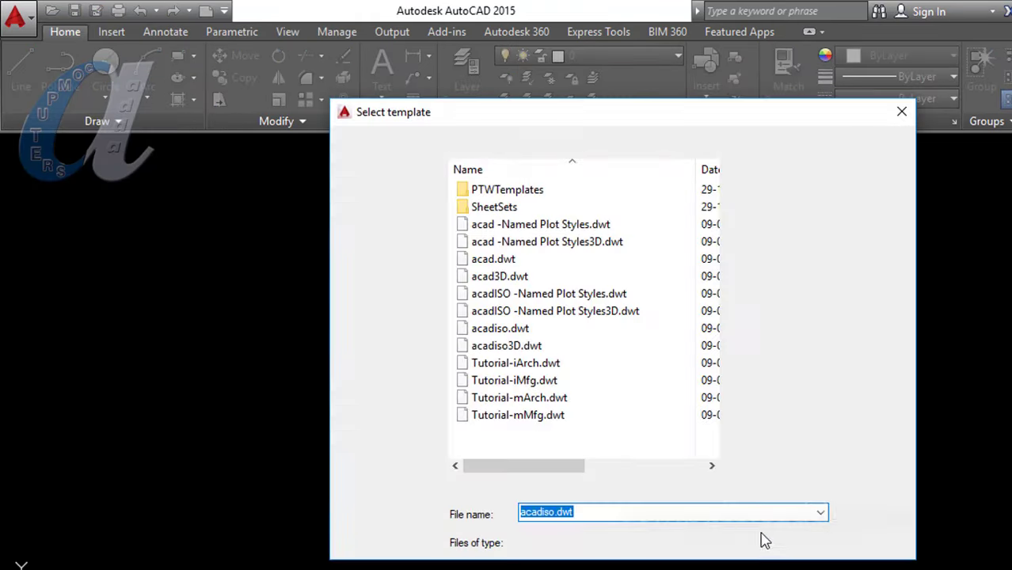
pyautogui.click(863, 512)
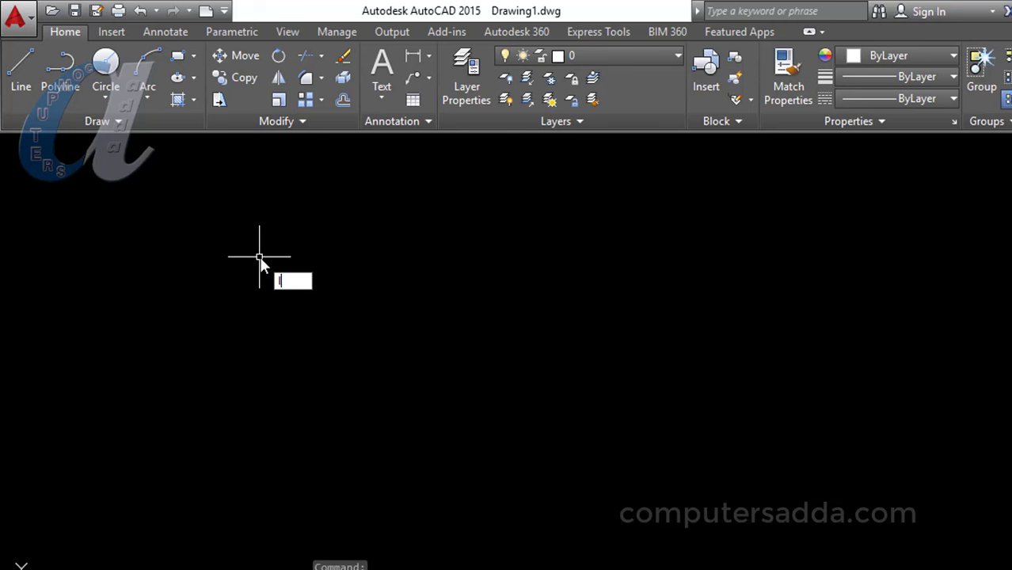
pyautogui.press('Return')
pyautogui.click(163, 297)
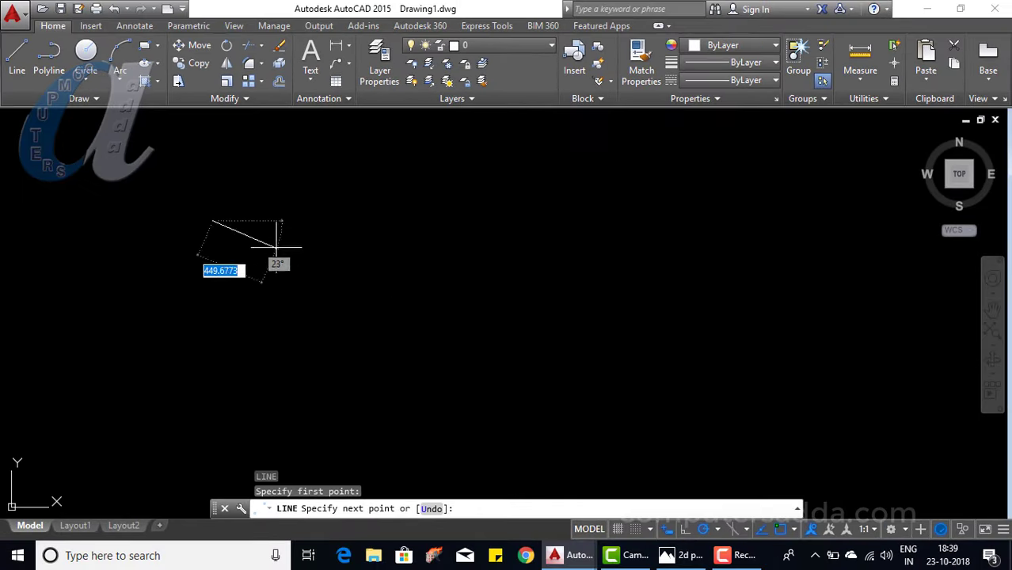
pyautogui.press('Escape')
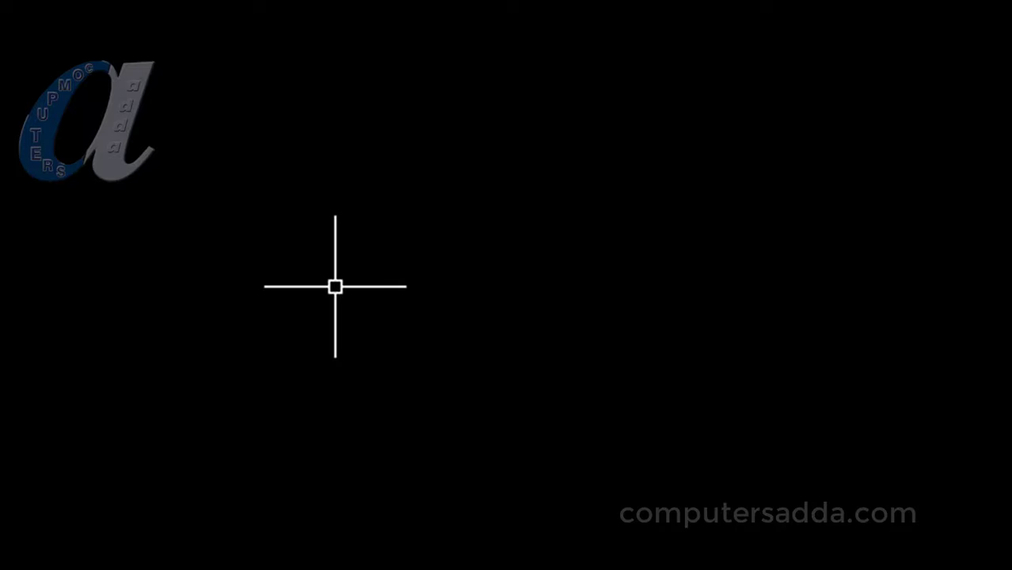
# Using UN, set length units to Engineering with 0'-0" precision and confirm
pyautogui.write('un')
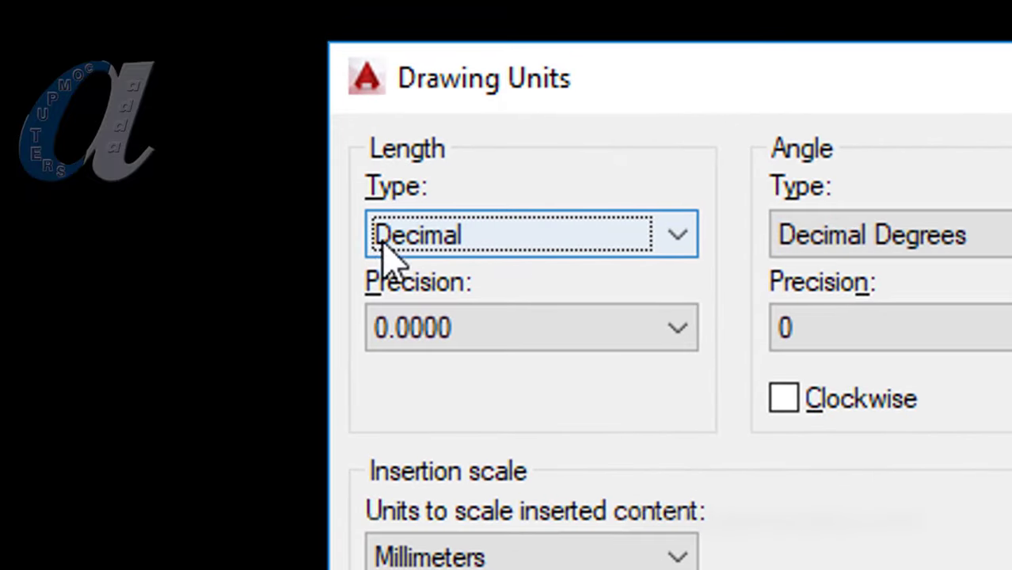
pyautogui.click(652, 244)
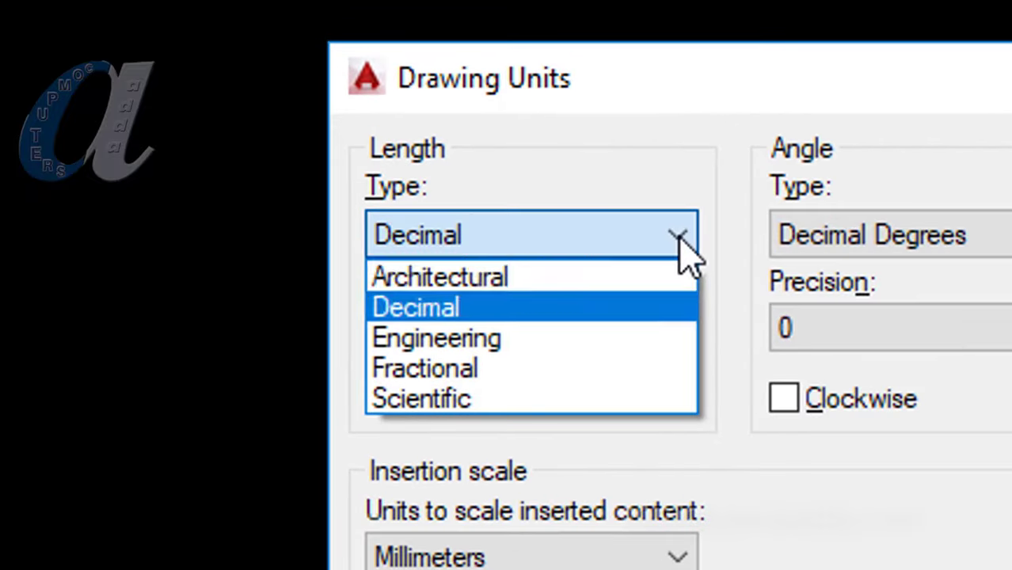
pyautogui.click(461, 346)
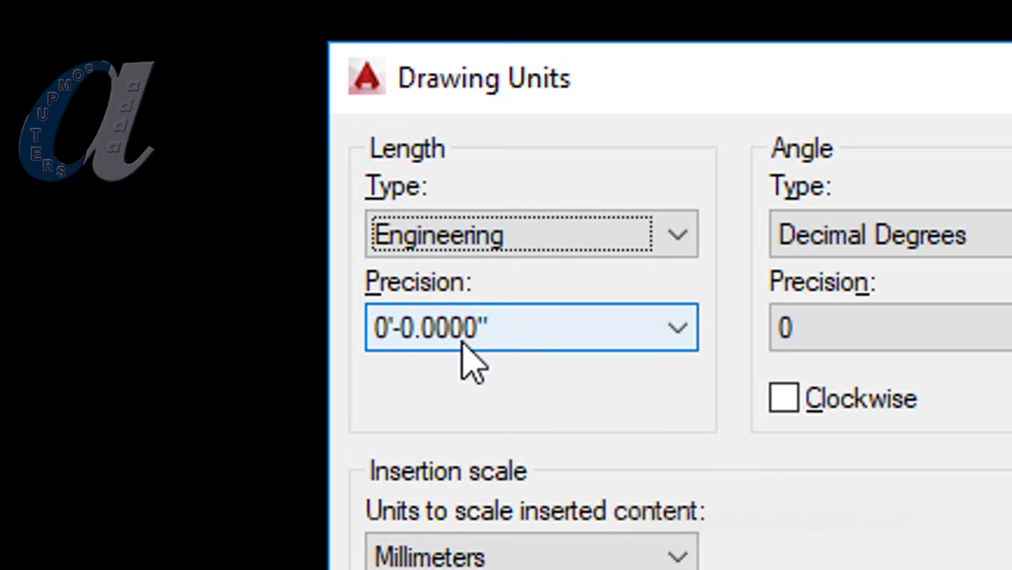
pyautogui.click(531, 343)
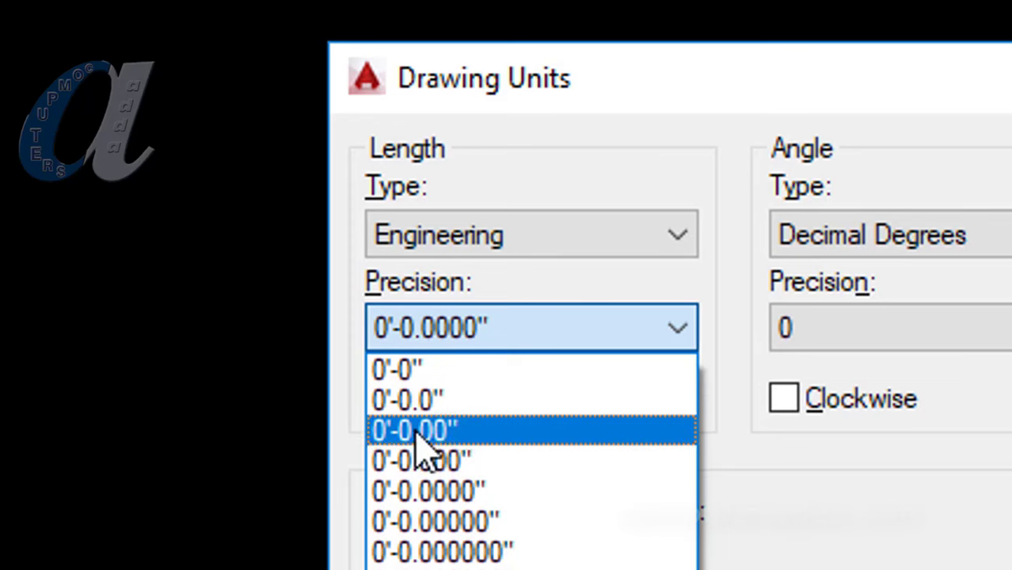
pyautogui.click(410, 370)
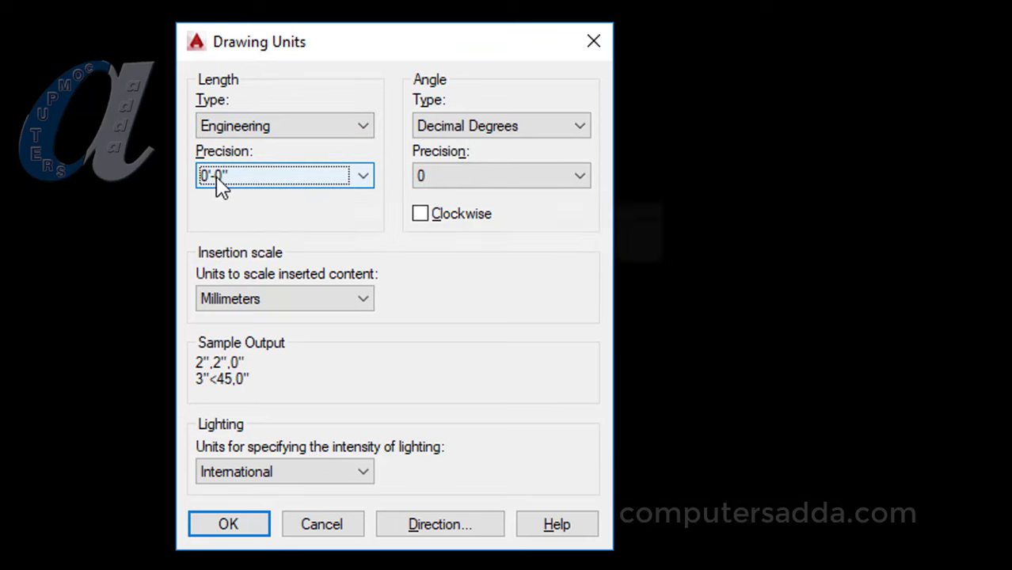
pyautogui.moveTo(273, 176)
pyautogui.click(228, 529)
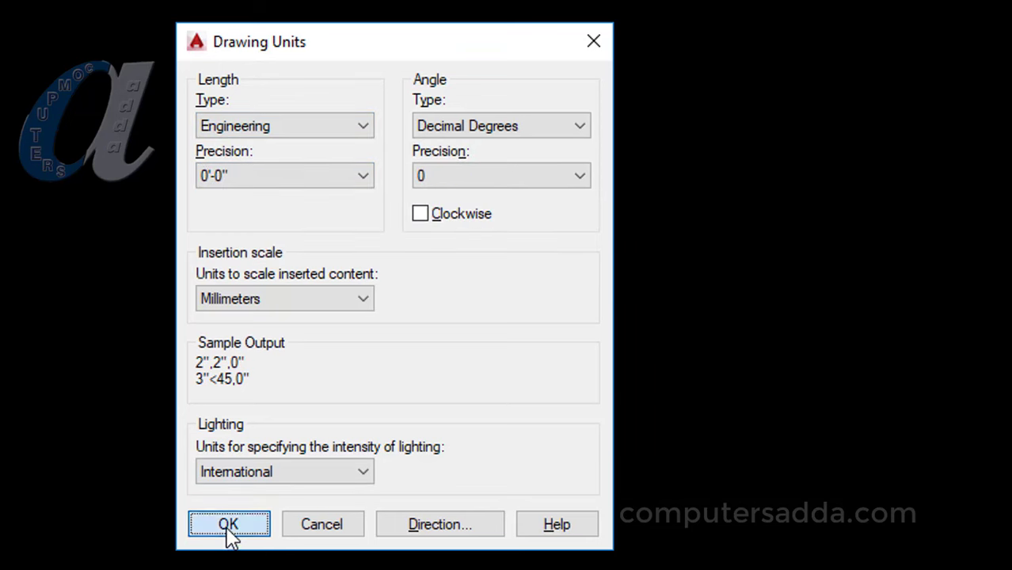
pyautogui.click(468, 365)
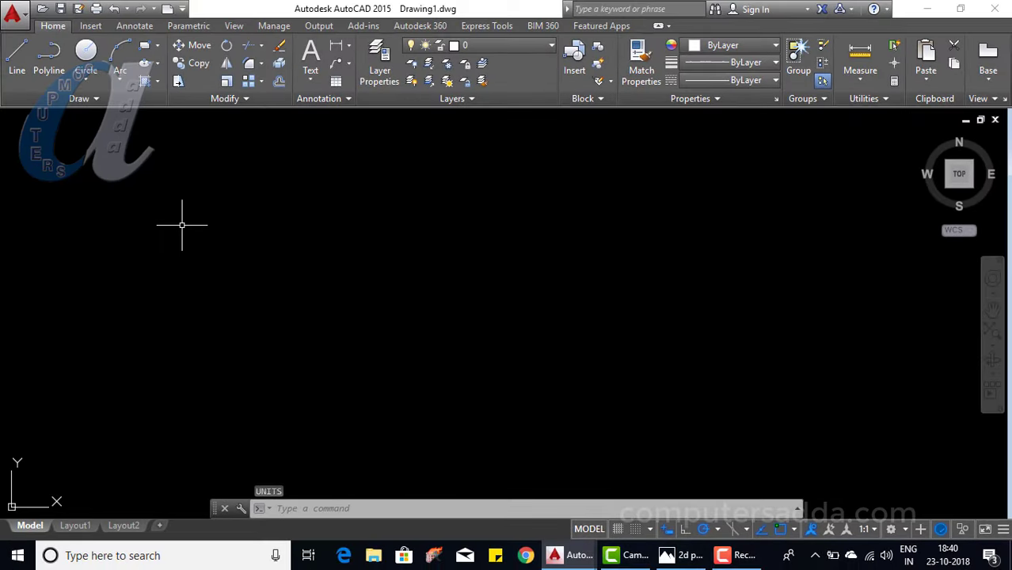
# Start a line from a picked point, then zoom on the 2d floor plan 1 bhk drawing
pyautogui.press('Return')
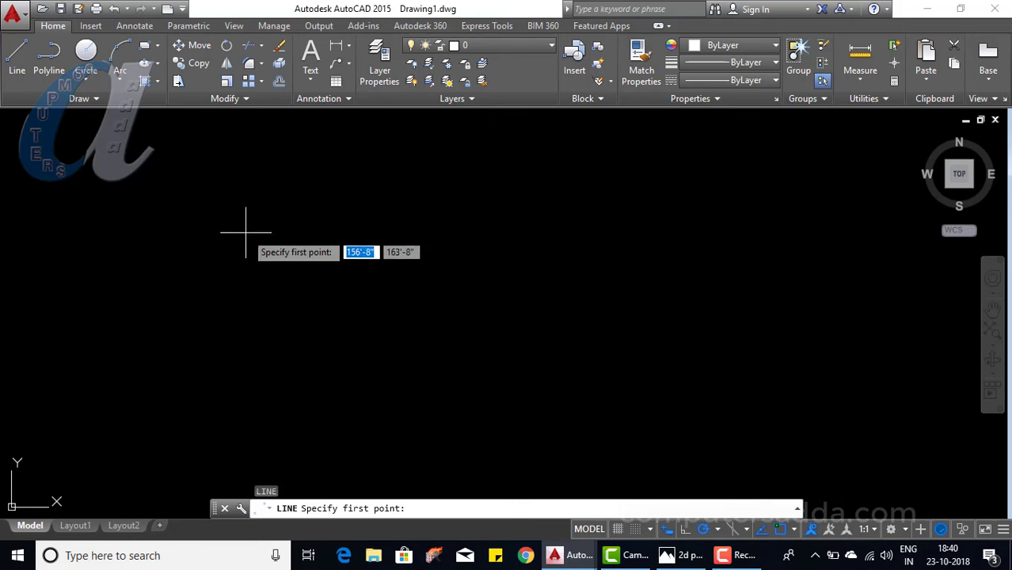
pyautogui.click(244, 232)
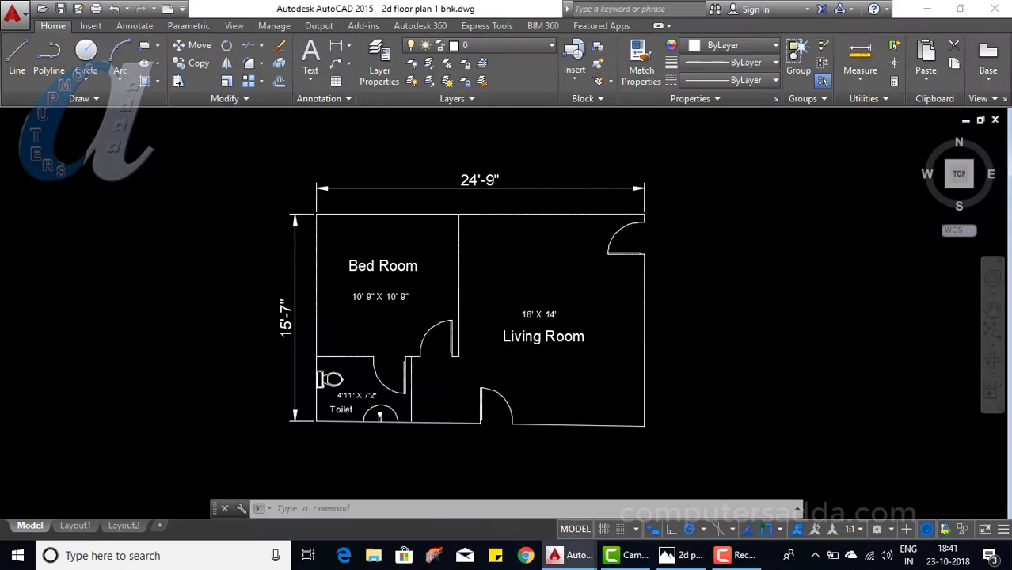
pyautogui.scroll(2, 458, 208)
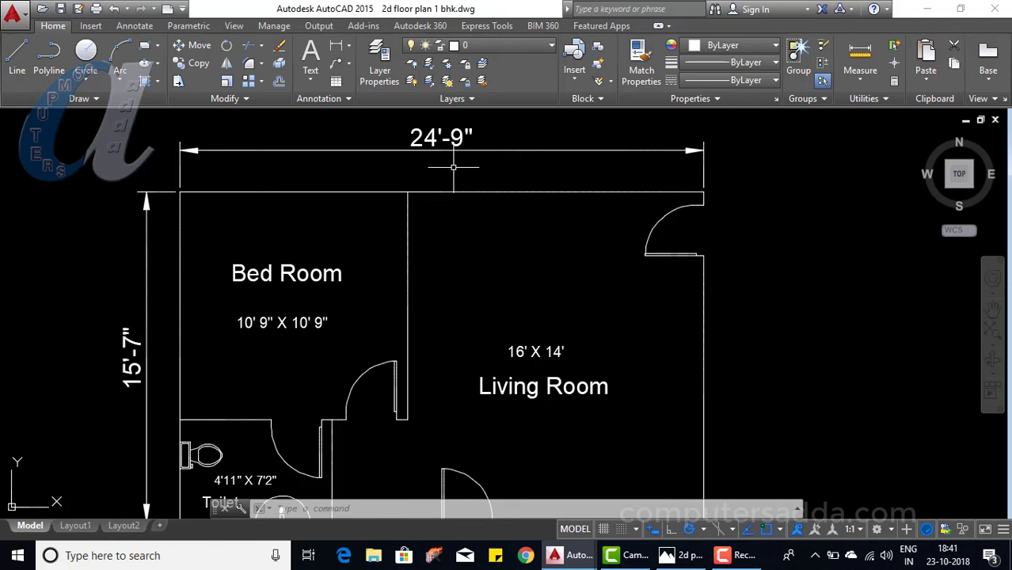
# Beside the reference plan, draw a closed 24'9" by 15'7" rectangular wall outline with lines
pyautogui.scroll(-2, 658, 231)
pyautogui.moveTo(818, 287); pyautogui.dragTo(361, 316, button='middle')
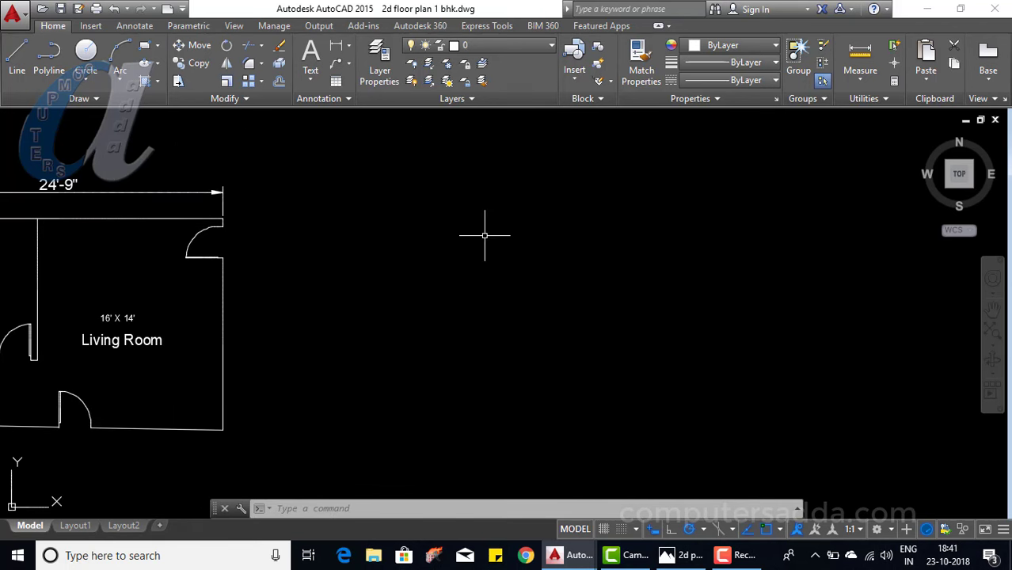
pyautogui.write('l')
pyautogui.press('Return')
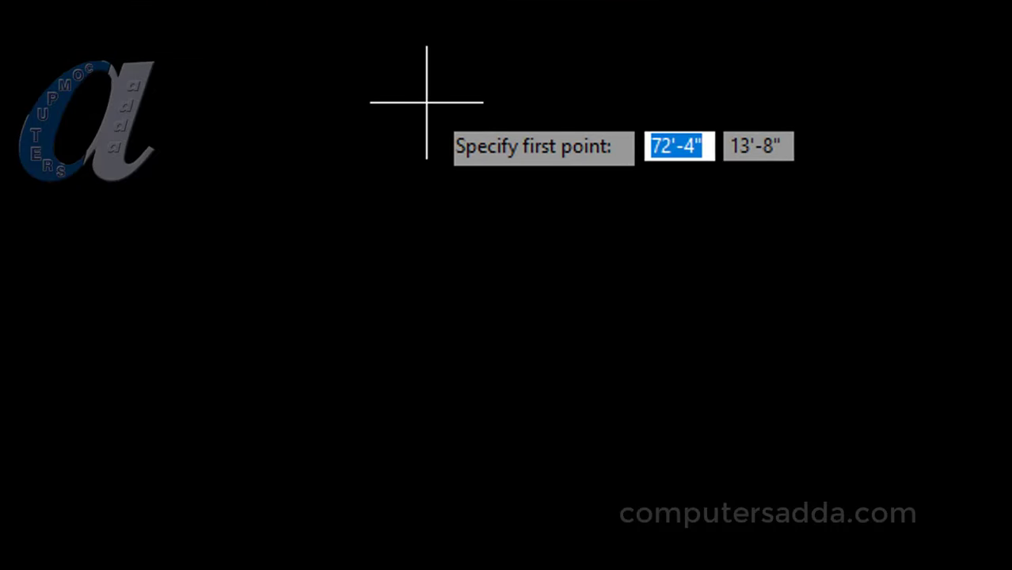
pyautogui.click(355, 133)
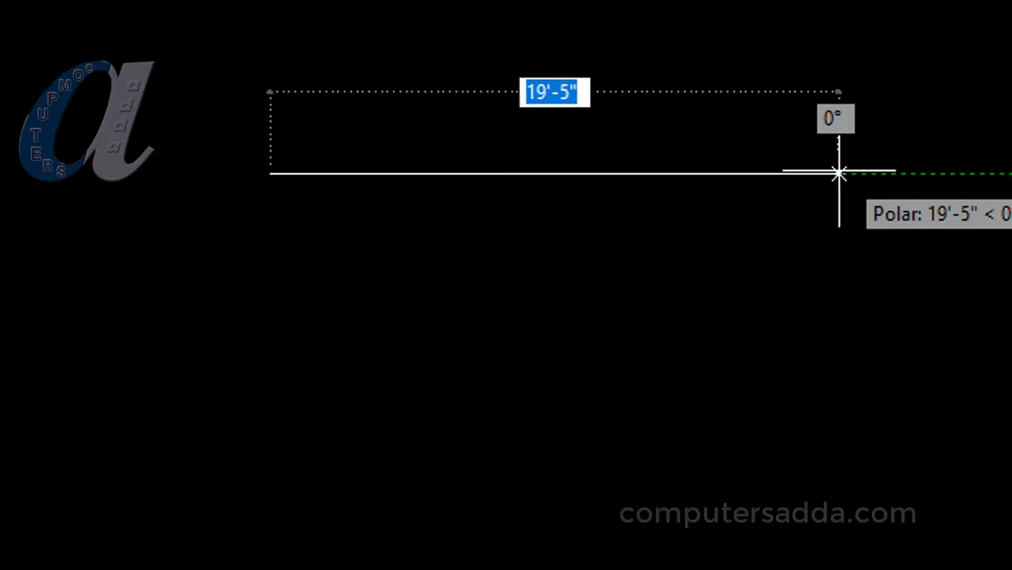
pyautogui.write('24\'9"')
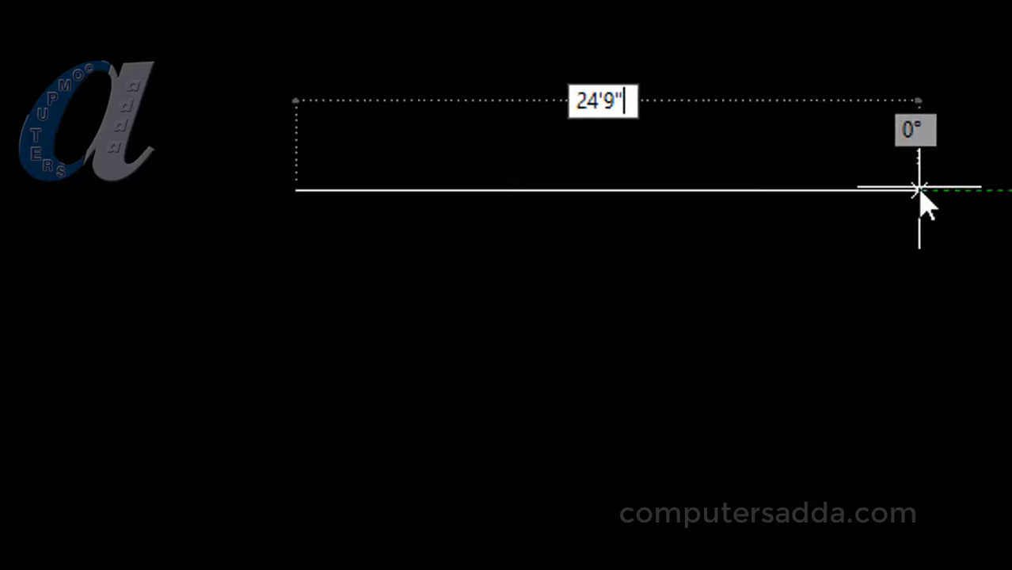
pyautogui.press('Return')
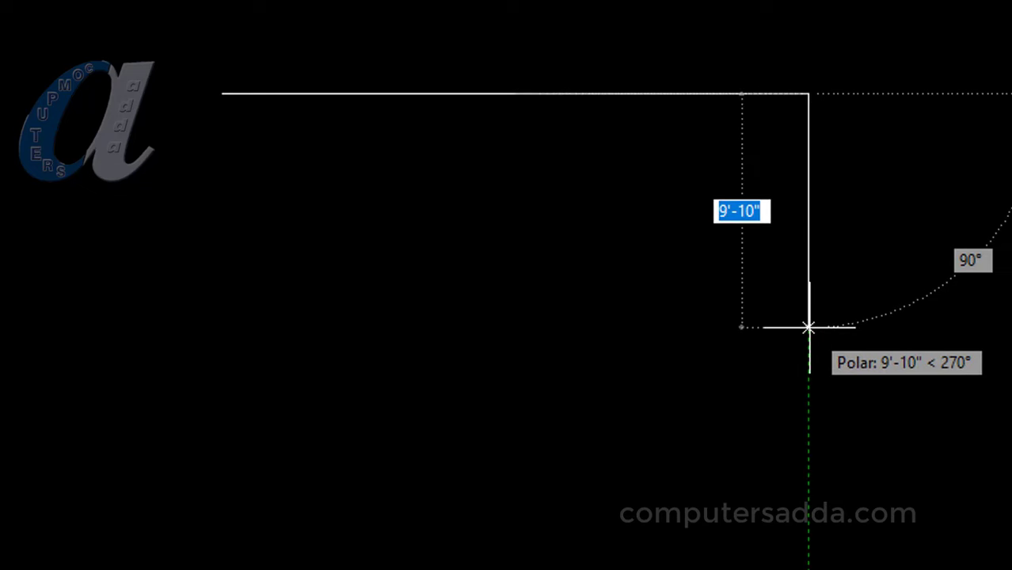
pyautogui.write("15'7")
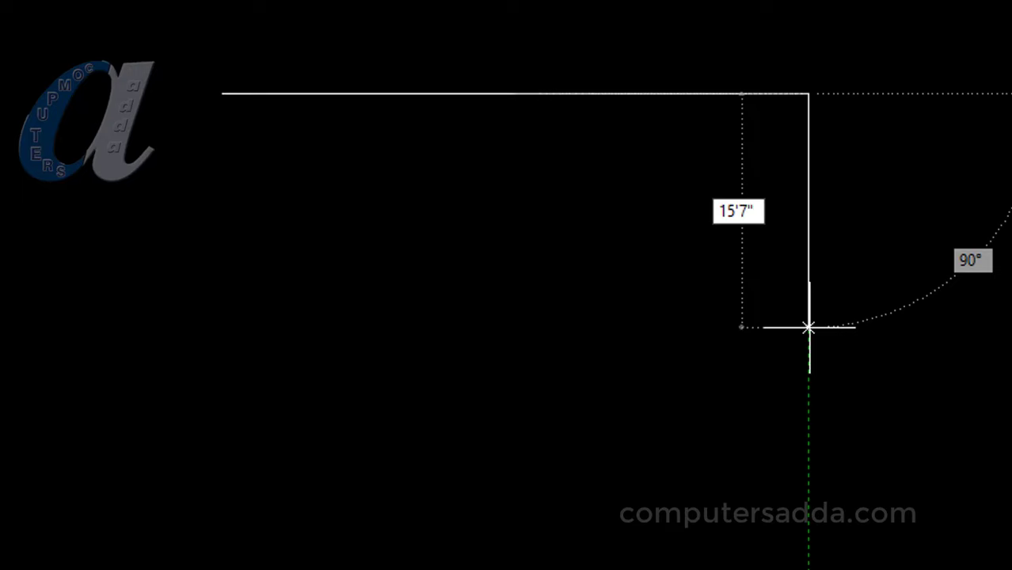
pyautogui.press('Return')
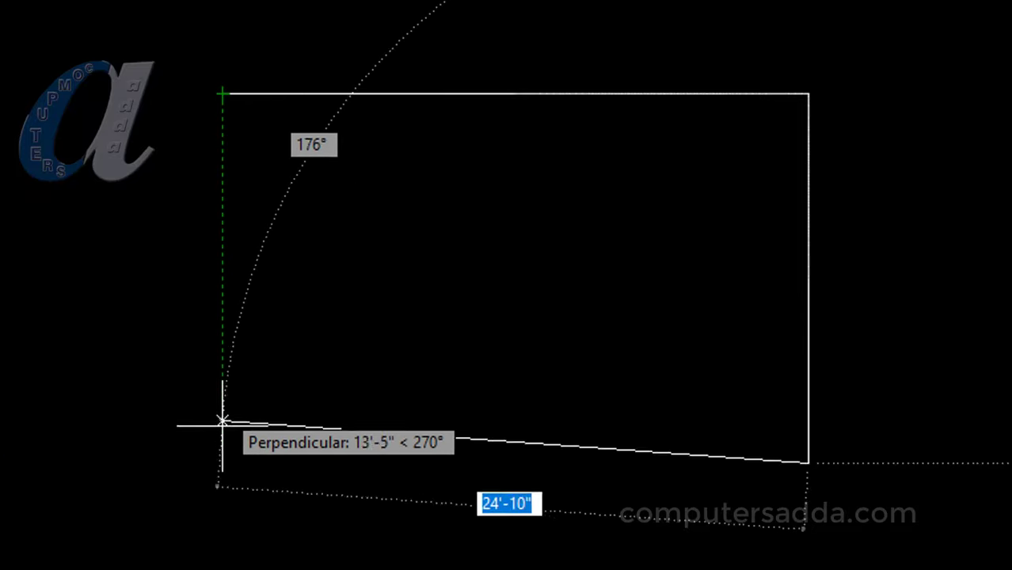
pyautogui.click(223, 463)
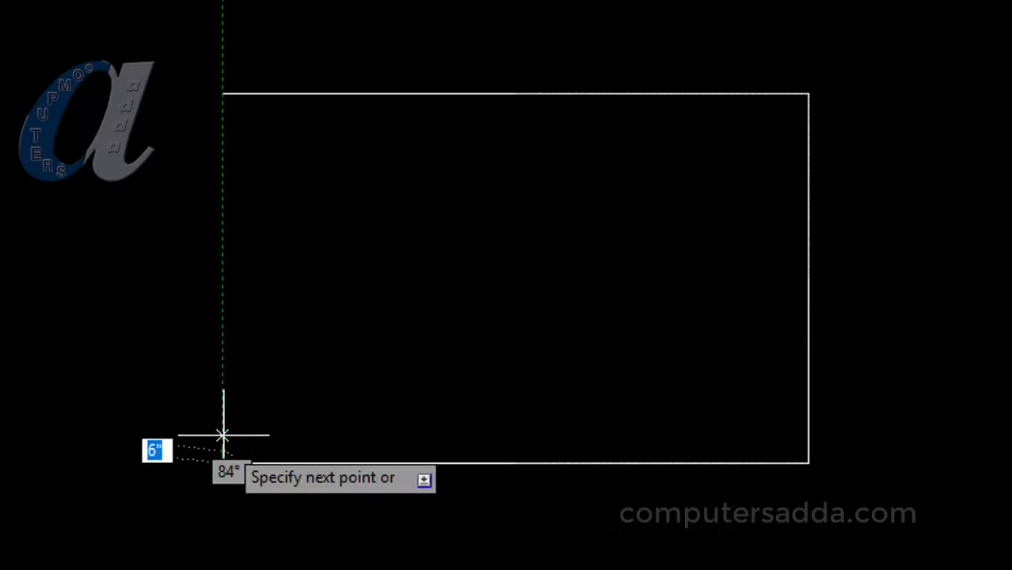
pyautogui.click(223, 94)
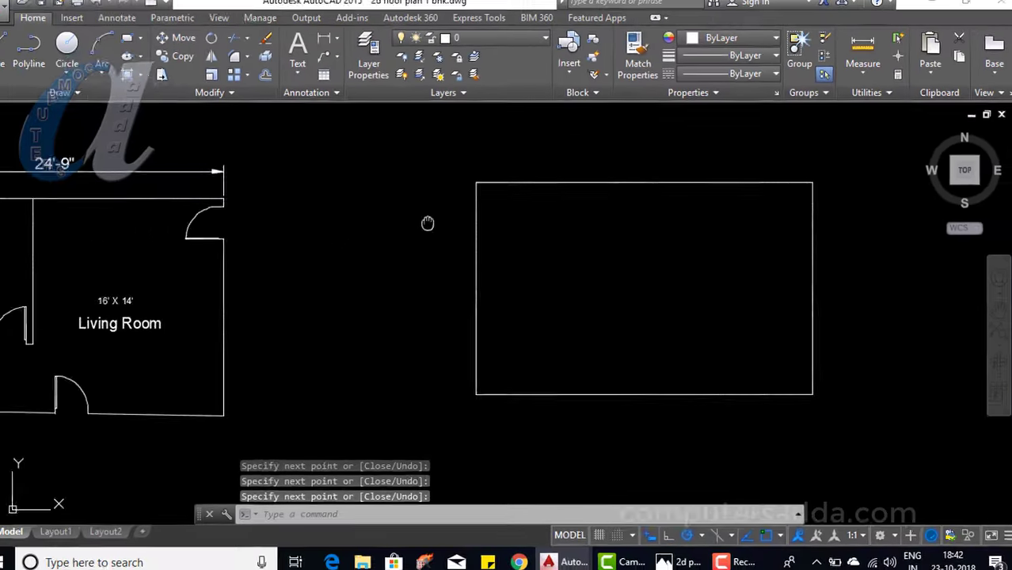
# Move the four outline lines lower and to the left
pyautogui.moveTo(427, 225)
pyautogui.mouseDown(button='middle')
pyautogui.moveTo(508, 224)
pyautogui.moveTo(429, 215)
pyautogui.mouseUp(button='middle')
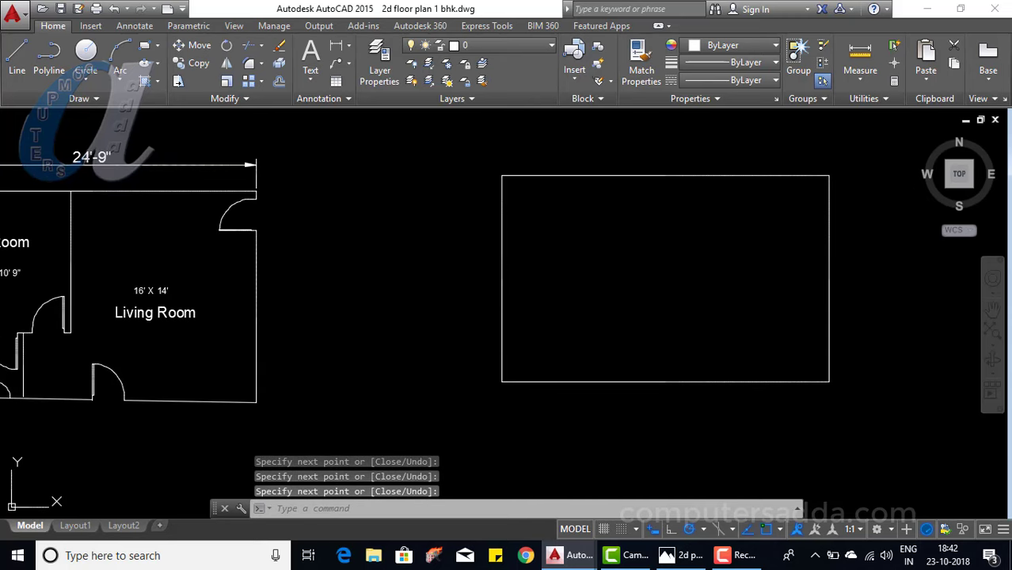
pyautogui.write('m')
pyautogui.press('Return')
pyautogui.click(424, 445)
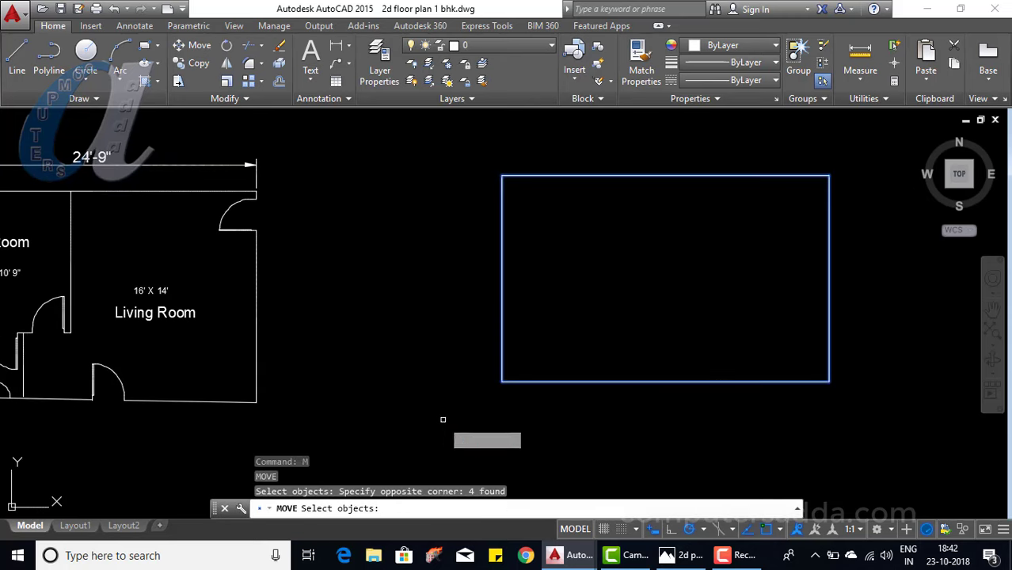
pyautogui.press('Return')
pyautogui.click(639, 449)
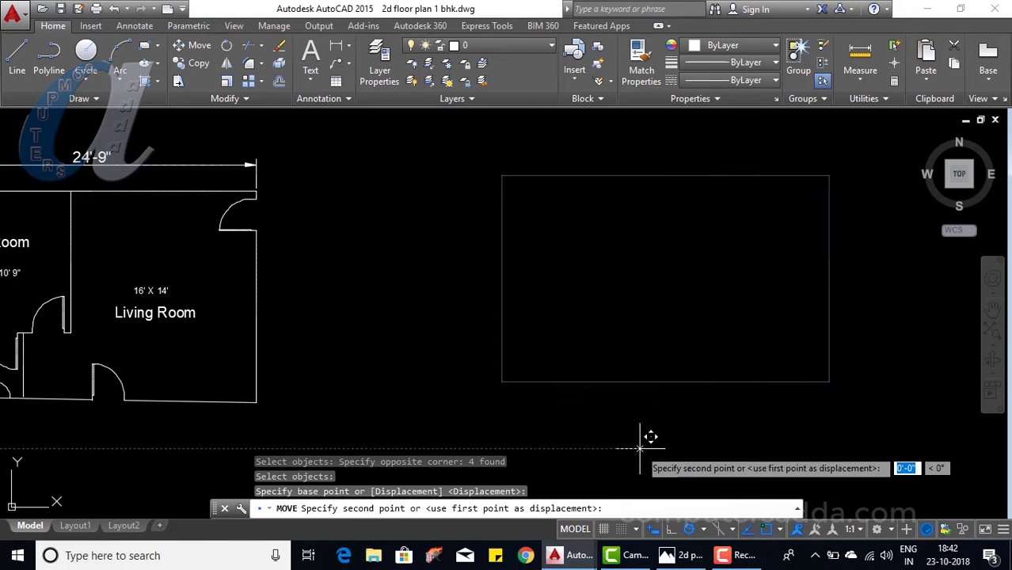
pyautogui.click(576, 472)
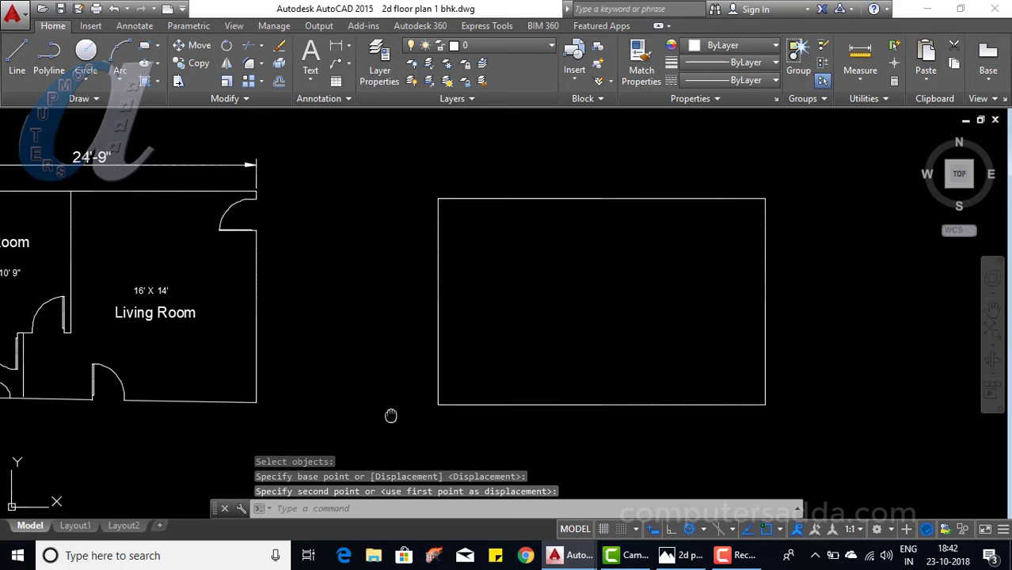
# Pan over the reference plan's Bed Room and Toilet, then to the empty rectangle
pyautogui.moveTo(390, 415)
pyautogui.mouseDown(button='middle')
pyautogui.moveTo(538, 402)
pyautogui.moveTo(479, 409)
pyautogui.moveTo(498, 413)
pyautogui.moveTo(485, 401)
pyautogui.moveTo(493, 391)
pyautogui.moveTo(492, 401)
pyautogui.mouseUp(button='middle')
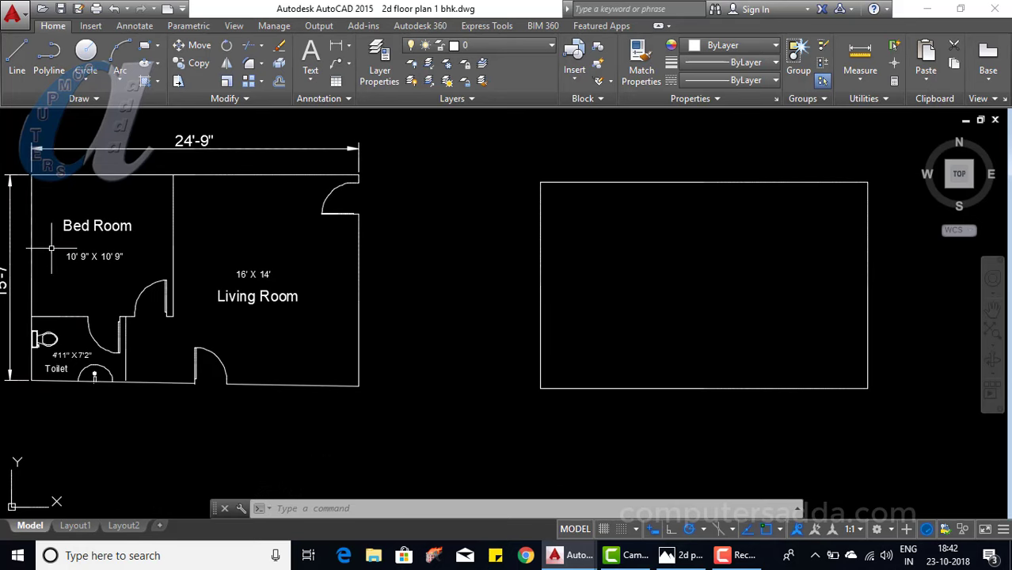
pyautogui.scroll(2, 51, 248)
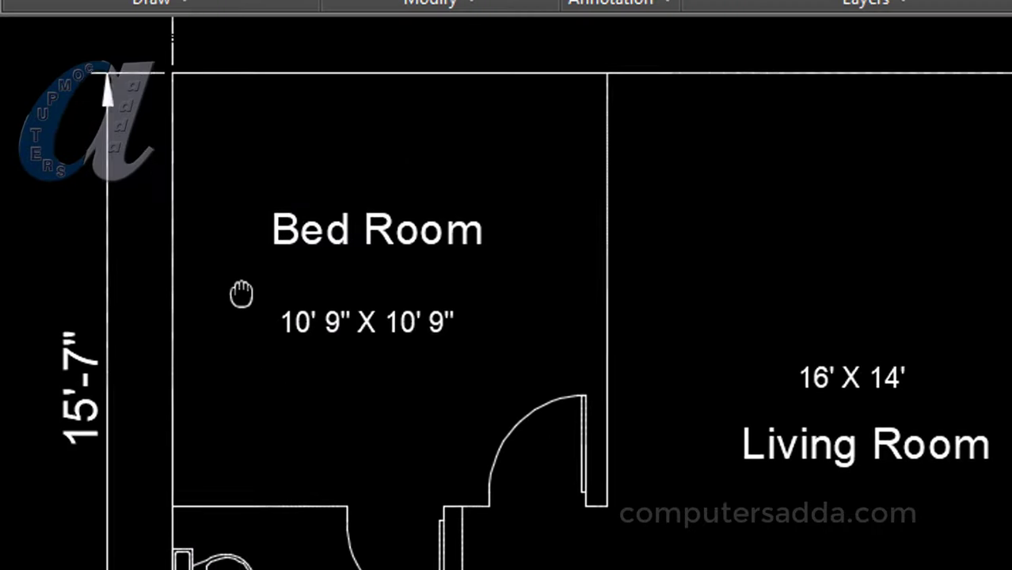
pyautogui.moveTo(242, 295); pyautogui.dragTo(254, 300, button='middle')
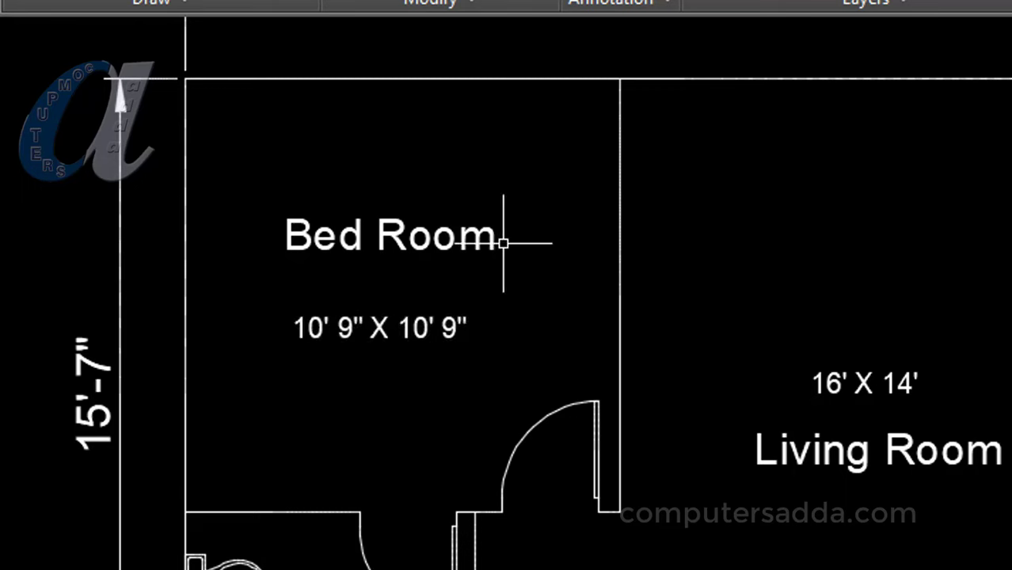
pyautogui.scroll(-2, 547, 320)
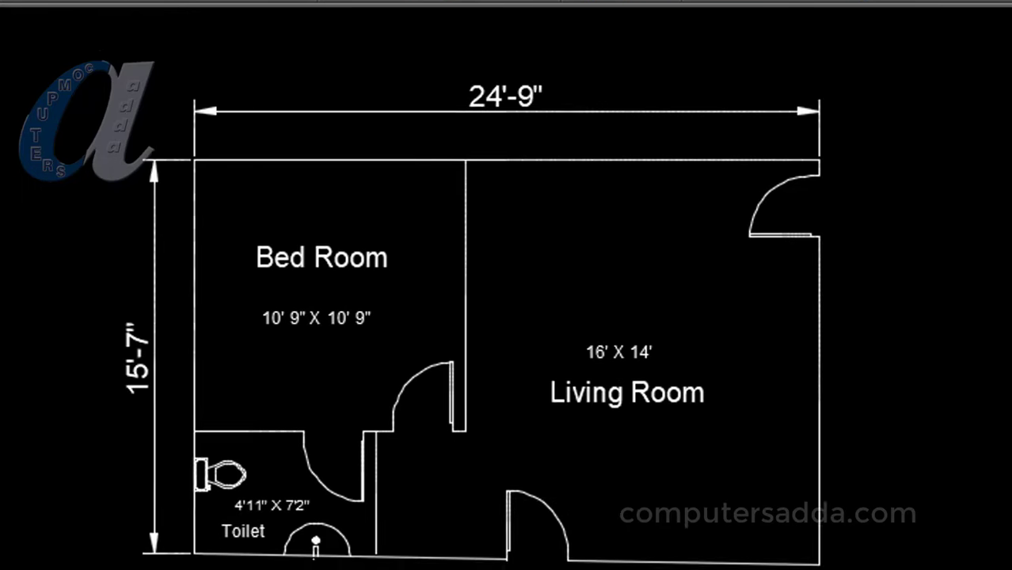
pyautogui.moveTo(997, 246)
pyautogui.mouseDown(button='middle')
pyautogui.moveTo(183, 250)
pyautogui.moveTo(211, 256)
pyautogui.mouseUp(button='middle')
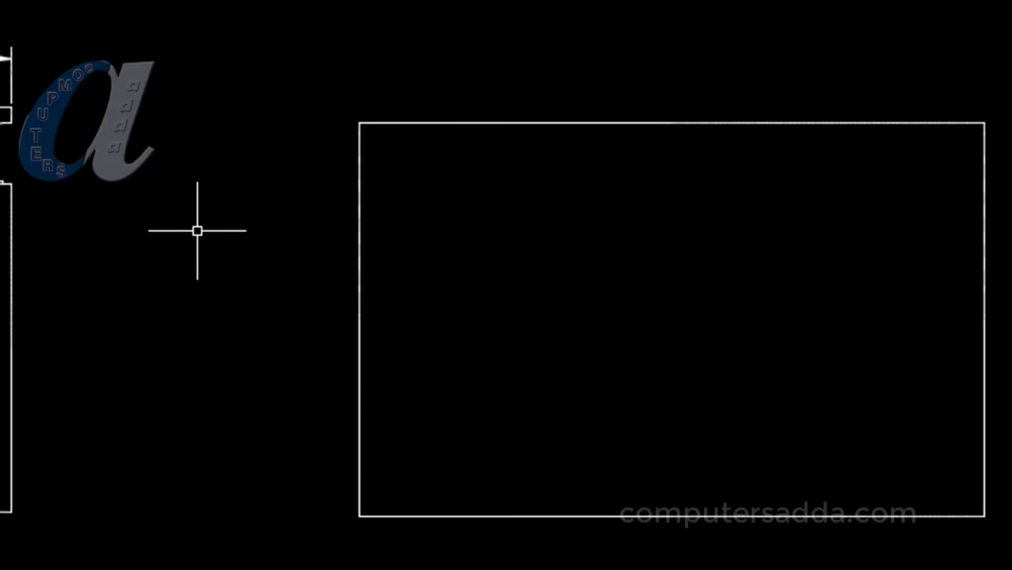
# Offset the rectangle's left edge right and its top edge down by 10'-9"
pyautogui.write('O')
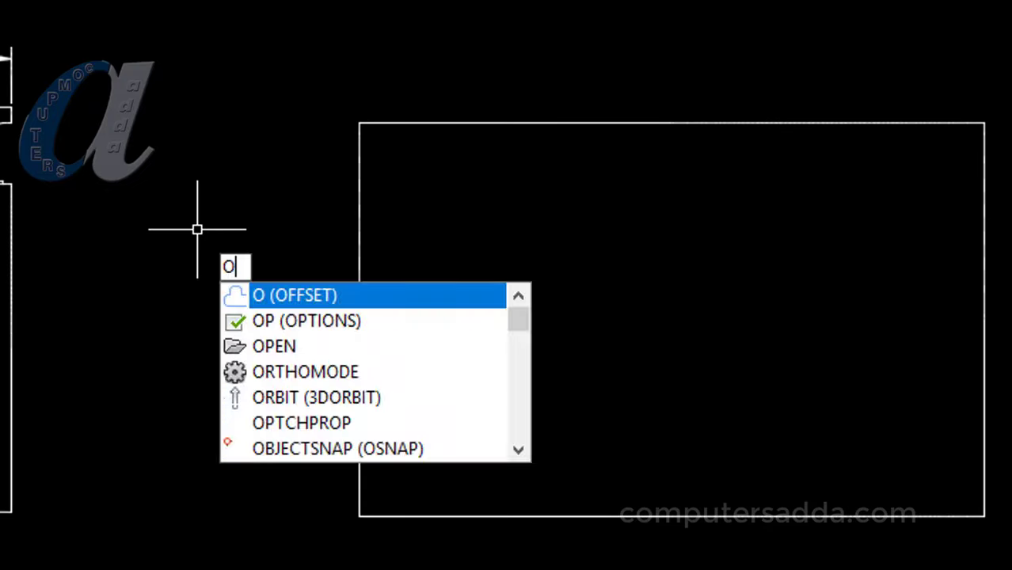
pyautogui.press('Return')
pyautogui.write('10\'9"')
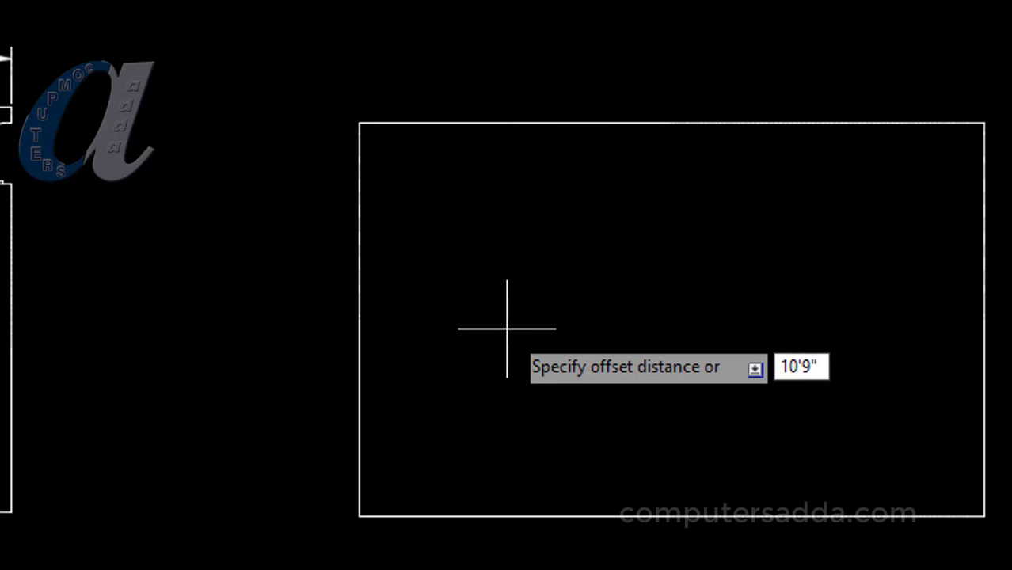
pyautogui.press('Return')
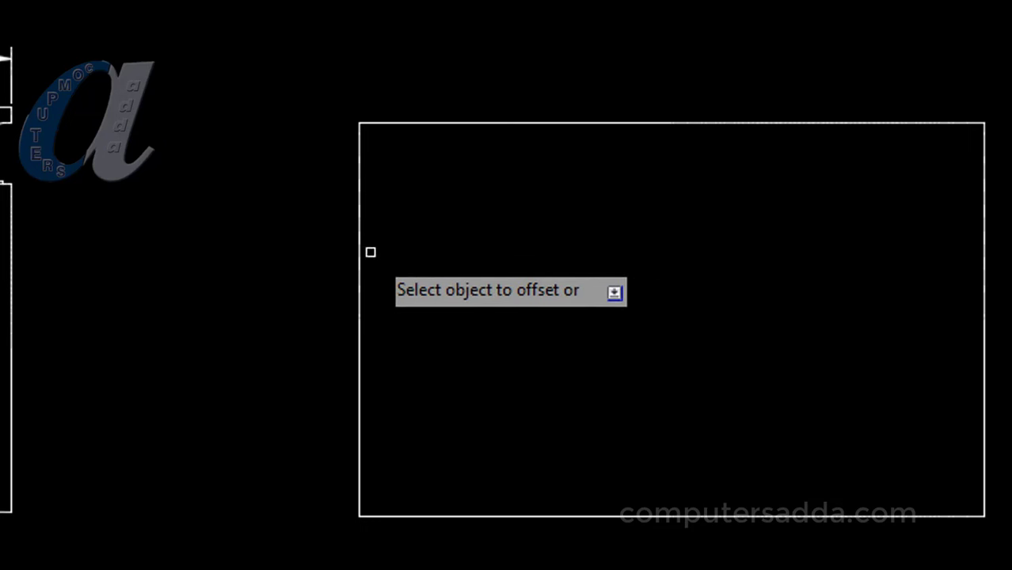
pyautogui.click(356, 254)
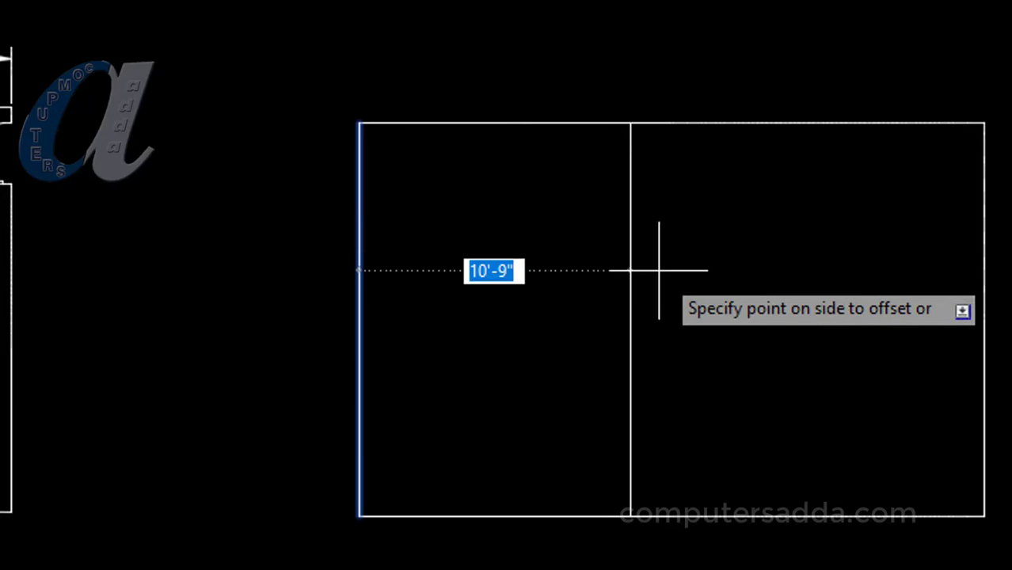
pyautogui.click(691, 276)
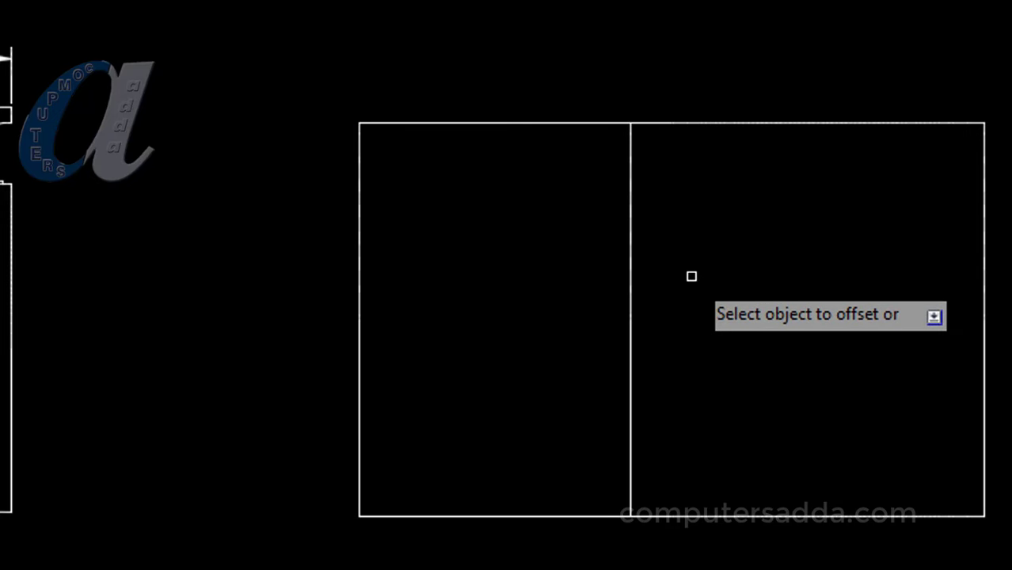
pyautogui.click(508, 124)
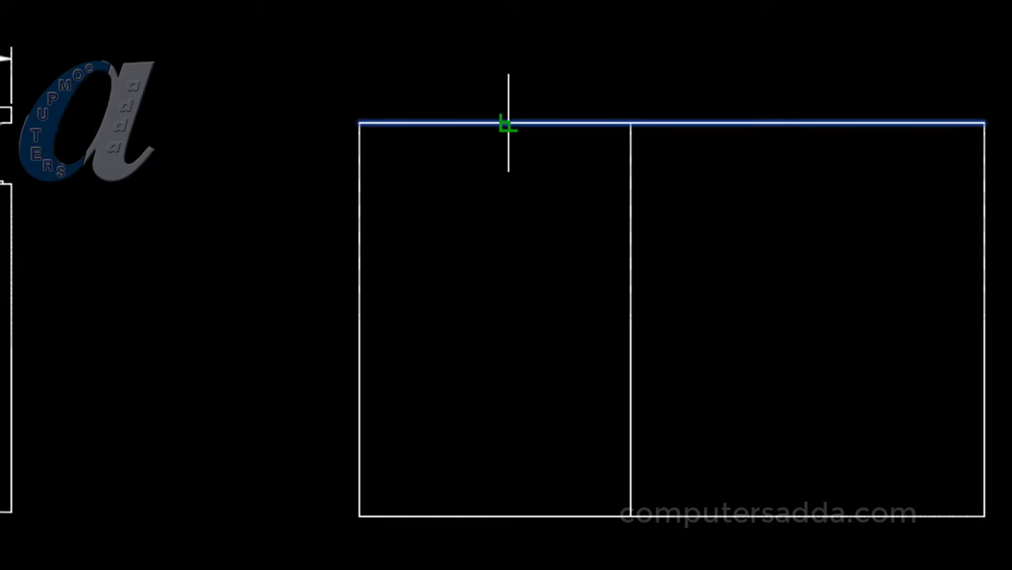
pyautogui.click(488, 394)
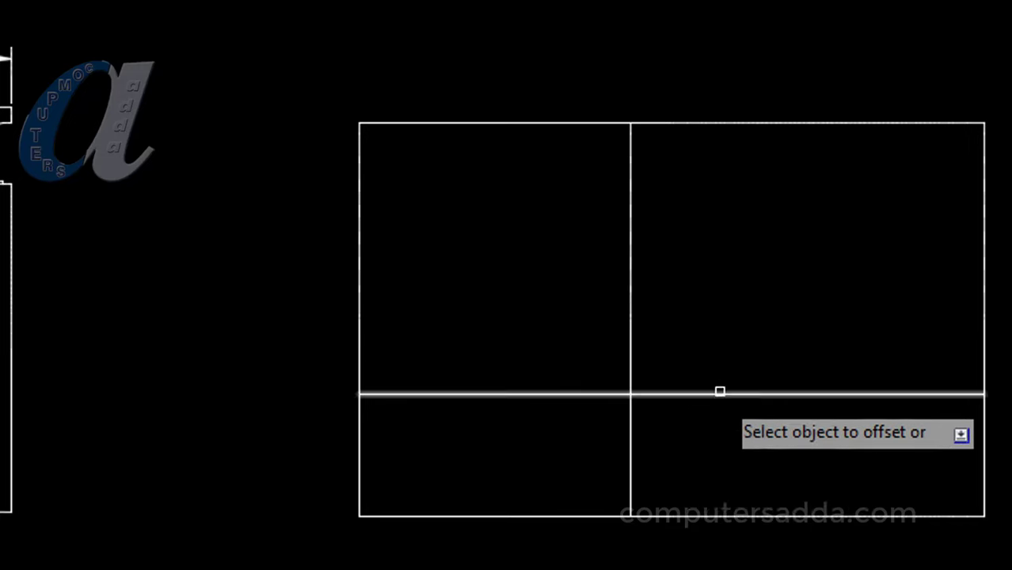
pyautogui.press('Escape')
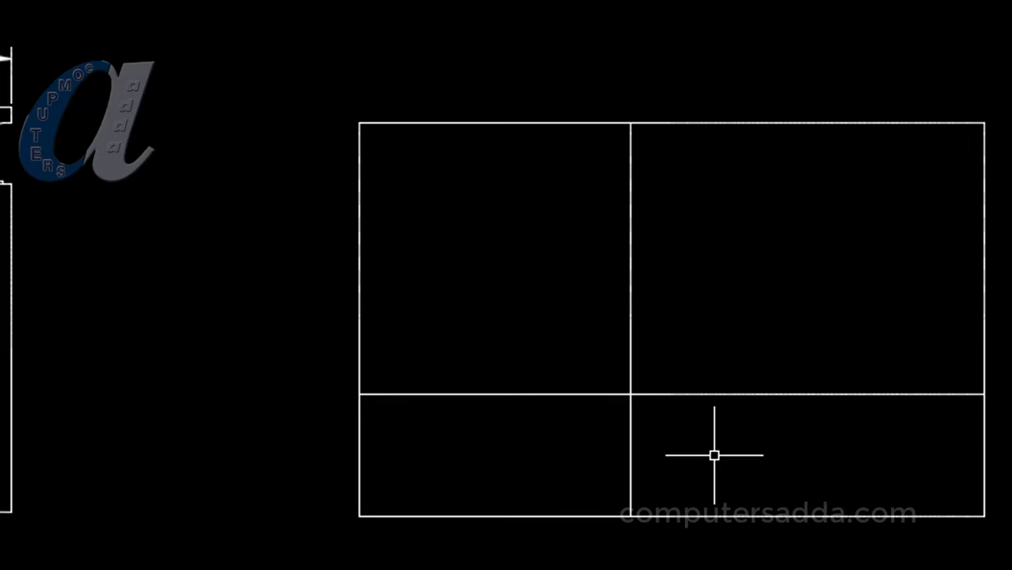
pyautogui.write('TR')
# Trim the middle line's right half and the vertical segment below the bedroom square
pyautogui.press('Return')
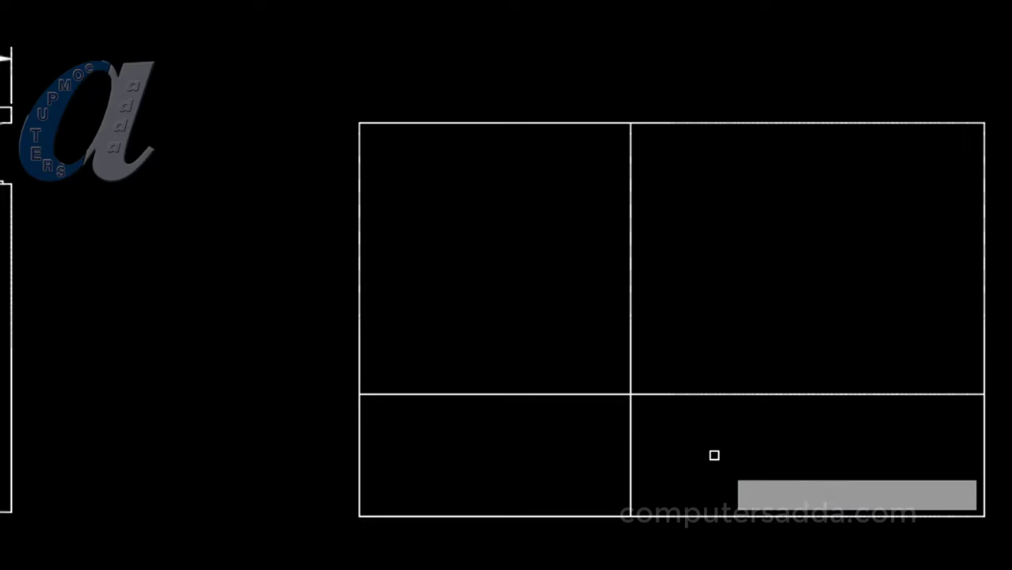
pyautogui.click(693, 394)
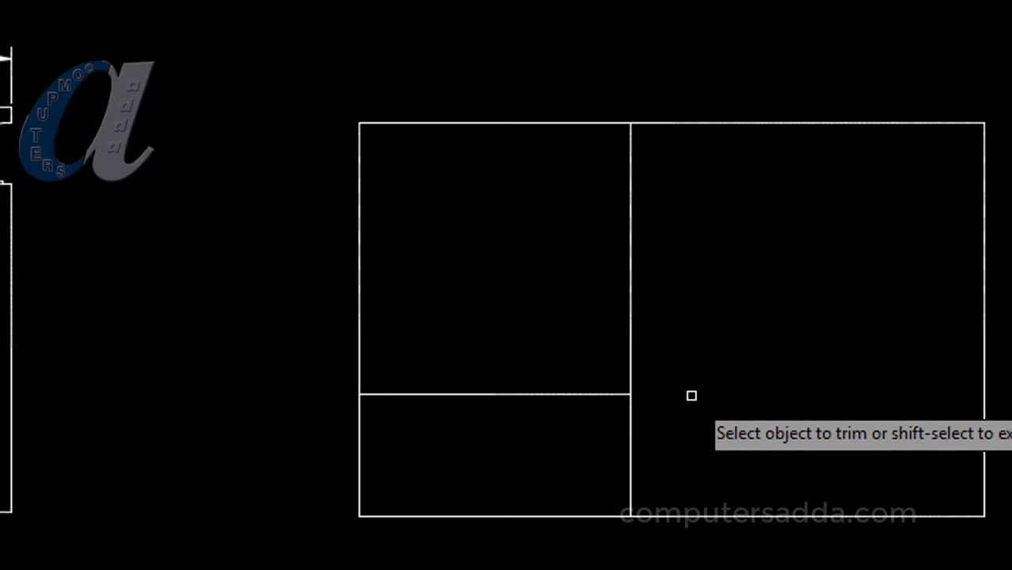
pyautogui.click(631, 468)
pyautogui.press('Return')
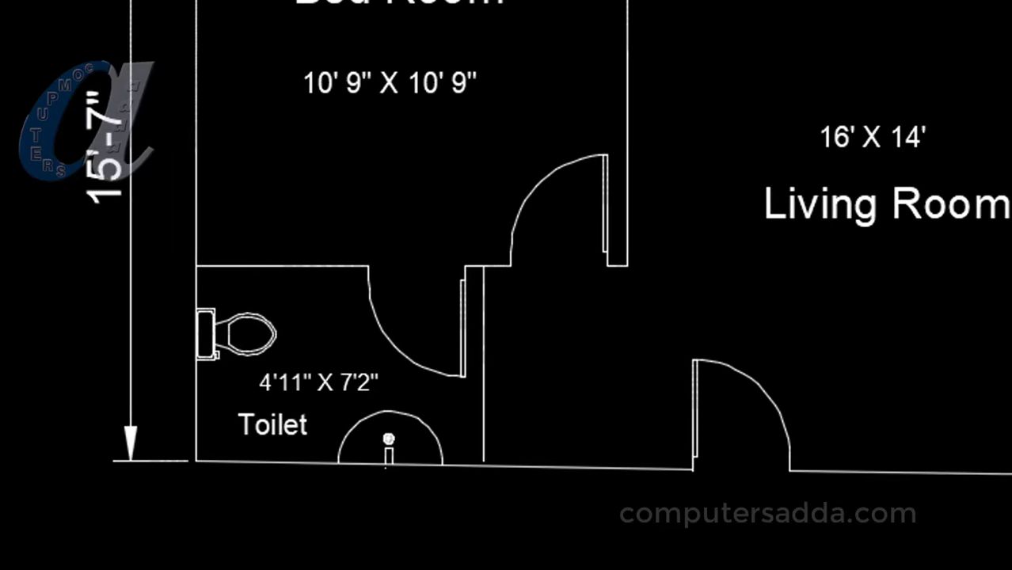
# Offset the outline's left edge 7'-2" to the right
pyautogui.moveTo(972, 355)
pyautogui.mouseDown(button='middle')
pyautogui.moveTo(506, 342)
pyautogui.moveTo(430, 350)
pyautogui.mouseUp(button='middle')
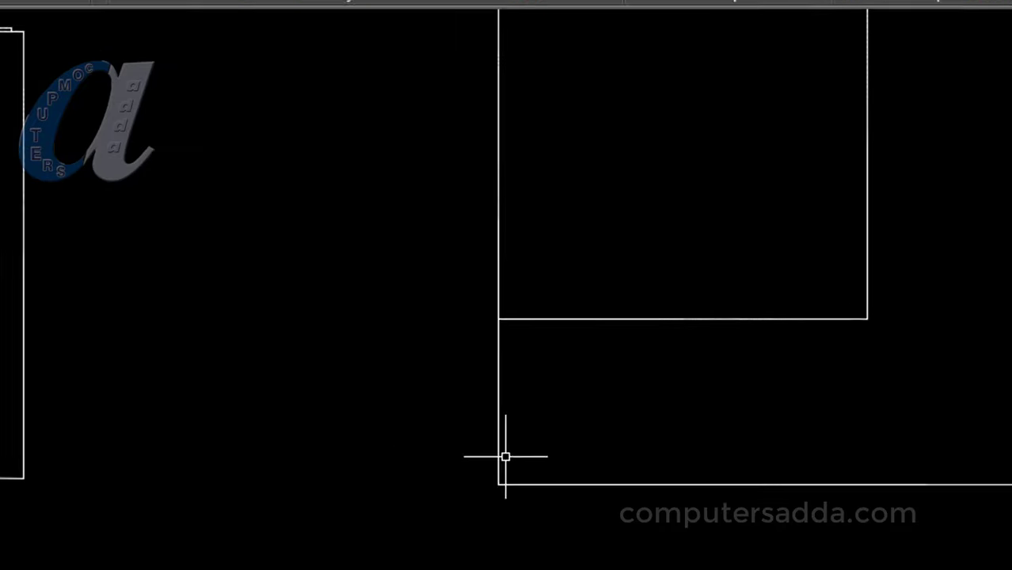
pyautogui.scroll(-2, 291, 390)
pyautogui.moveTo(316, 398)
pyautogui.mouseDown(button='middle')
pyautogui.moveTo(503, 406)
pyautogui.moveTo(411, 405)
pyautogui.mouseUp(button='middle')
pyautogui.write('o')
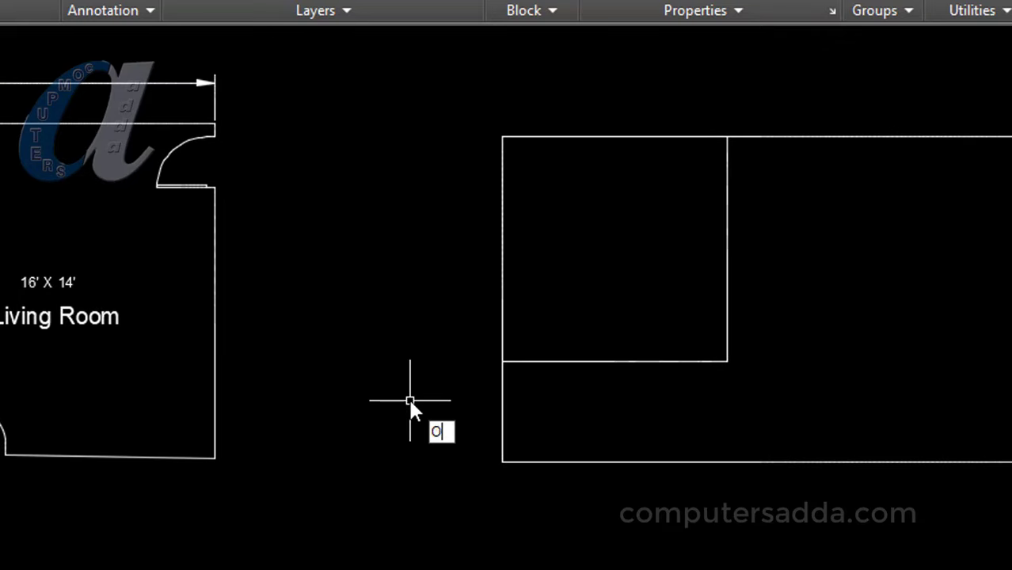
pyautogui.press('Return')
pyautogui.write('7\'2"')
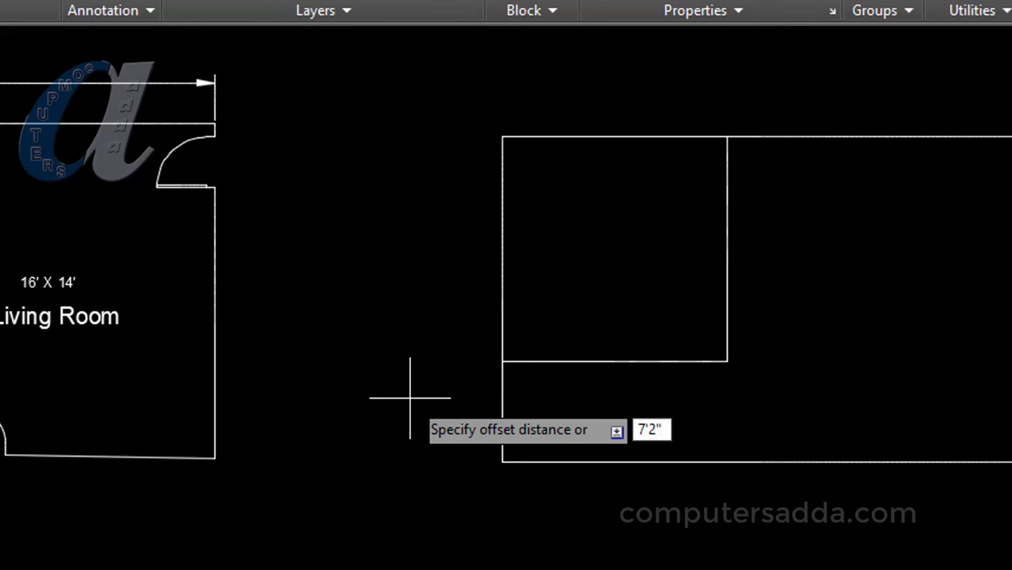
pyautogui.press('Return')
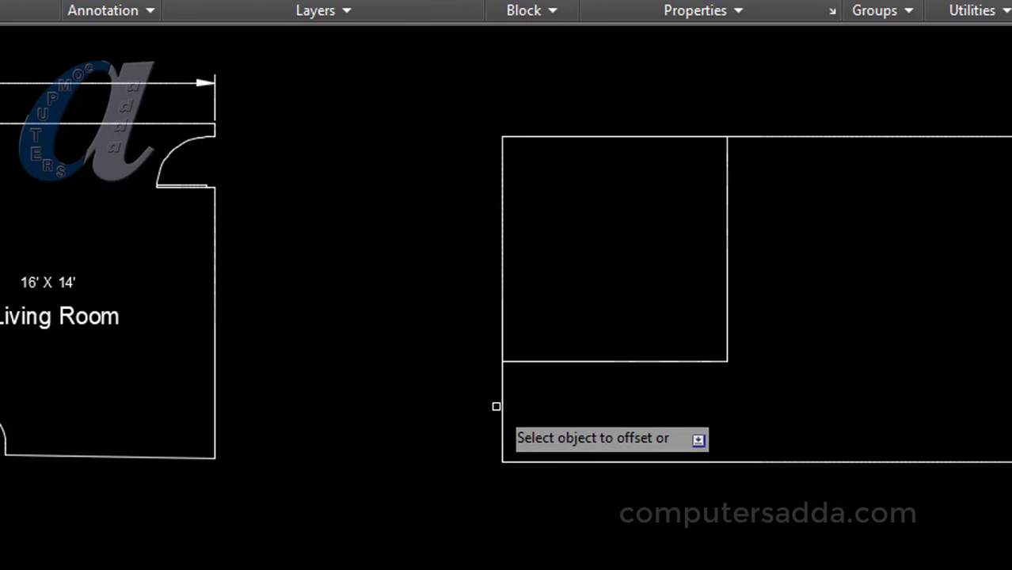
pyautogui.click(502, 407)
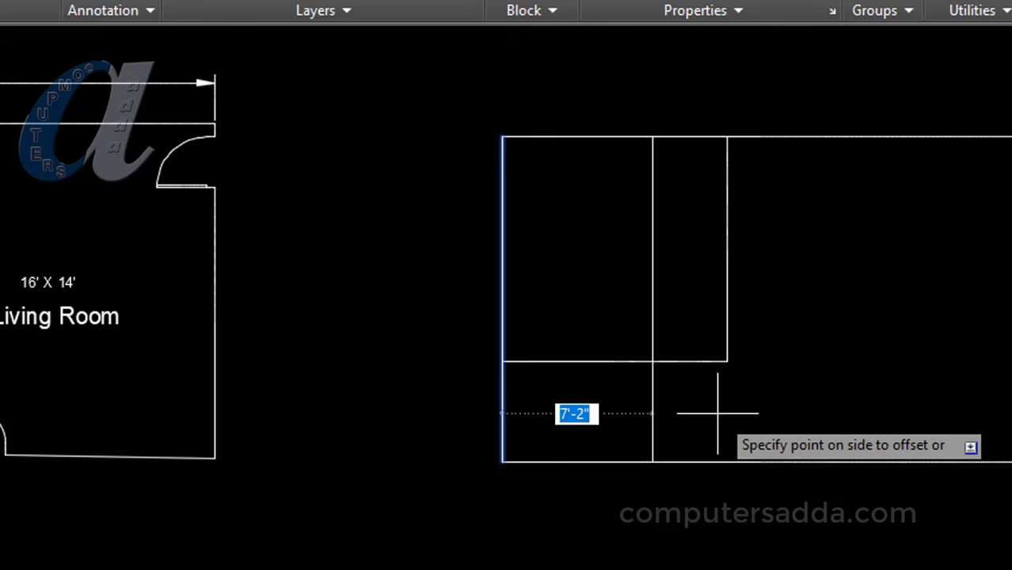
pyautogui.click(719, 407)
pyautogui.press('Escape')
pyautogui.write('t')
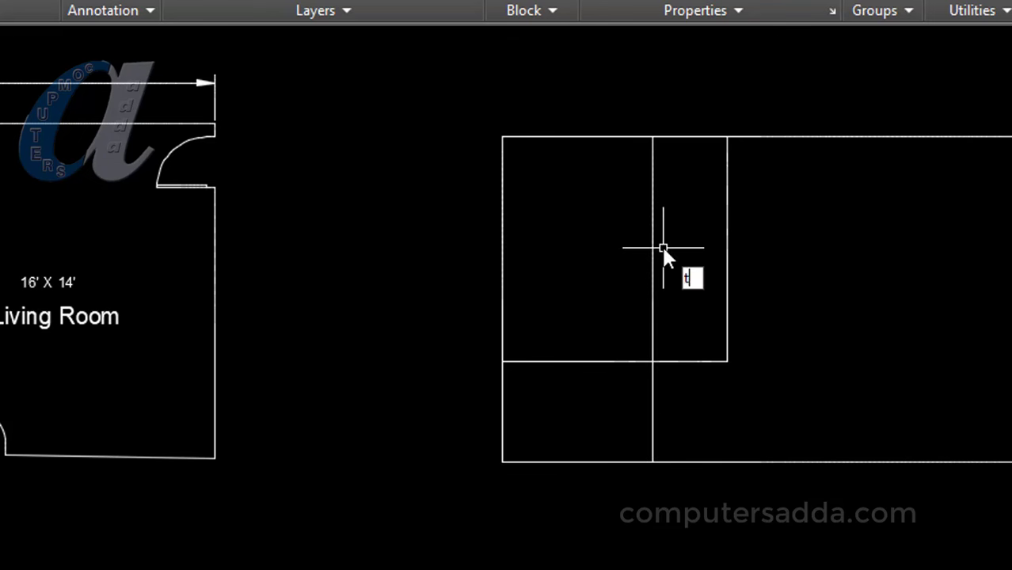
# Trim the new 7'-2" line where it runs inside the bedroom
pyautogui.write('r')
pyautogui.press('Return')
pyautogui.press('Return')
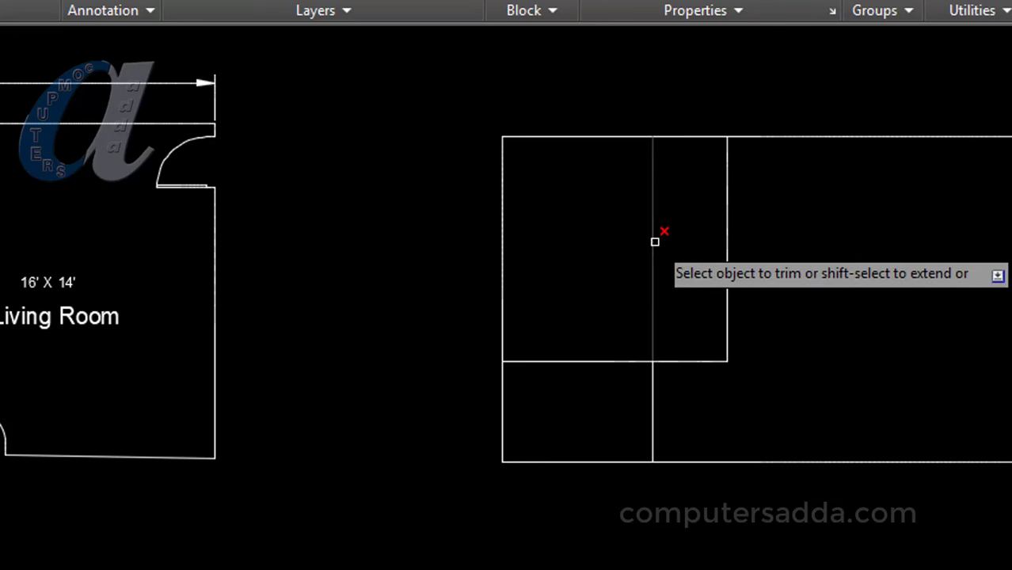
pyautogui.click(654, 241)
pyautogui.press('Escape')
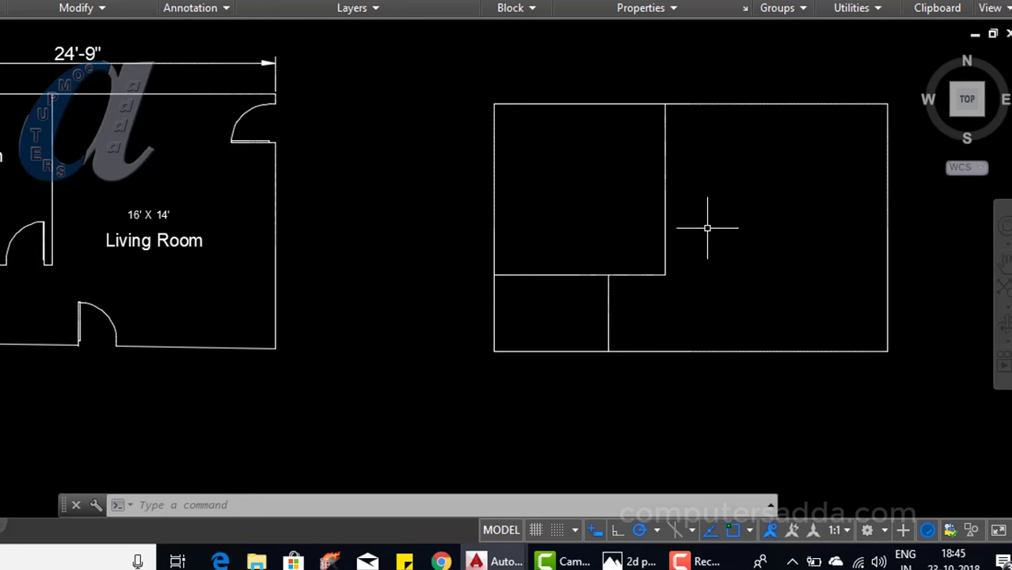
# Add the 24'-9" overall width dimension above the top wall
pyautogui.moveTo(676, 412); pyautogui.dragTo(606, 439, button='middle')
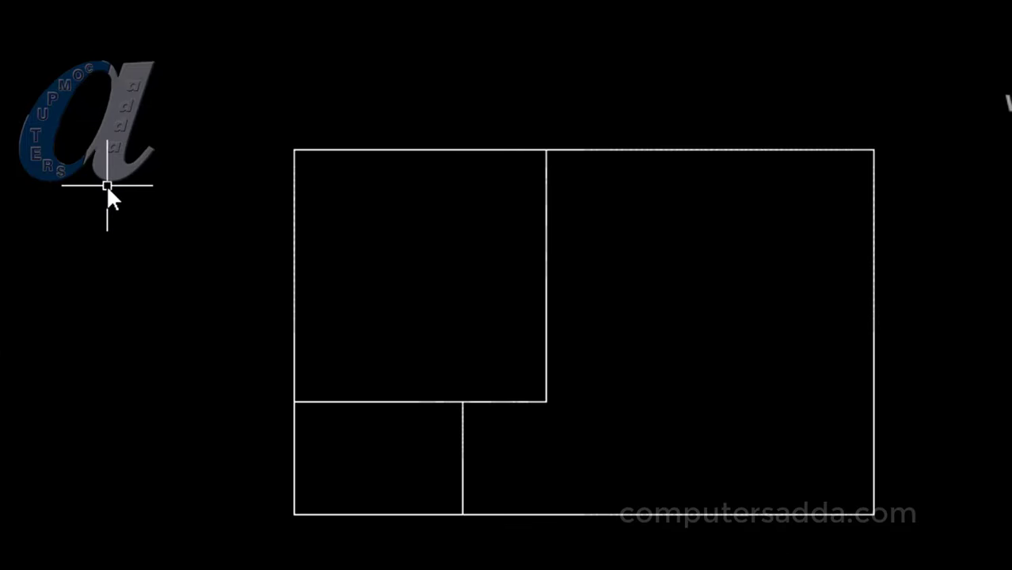
pyautogui.write('dli')
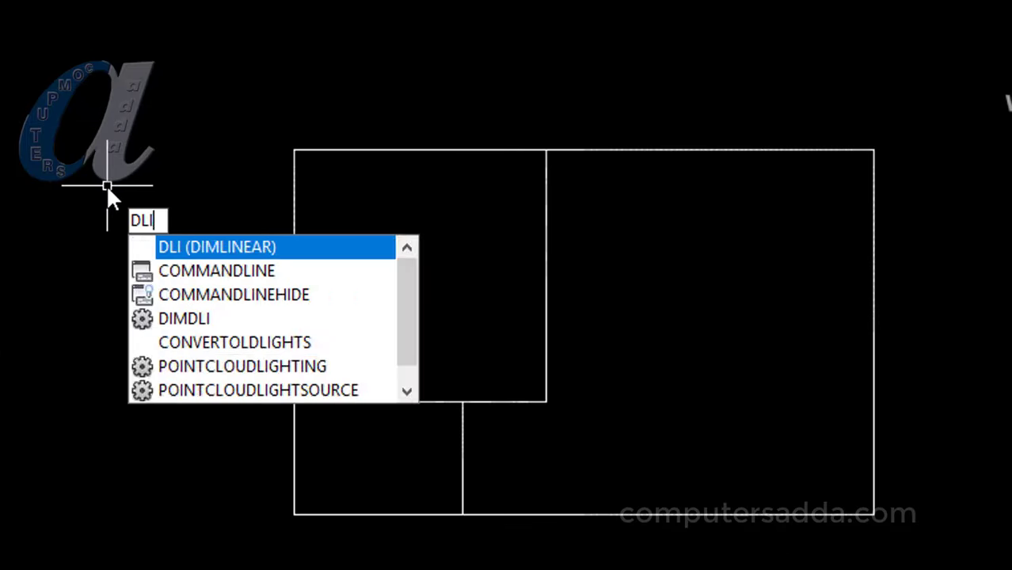
pyautogui.press('Return')
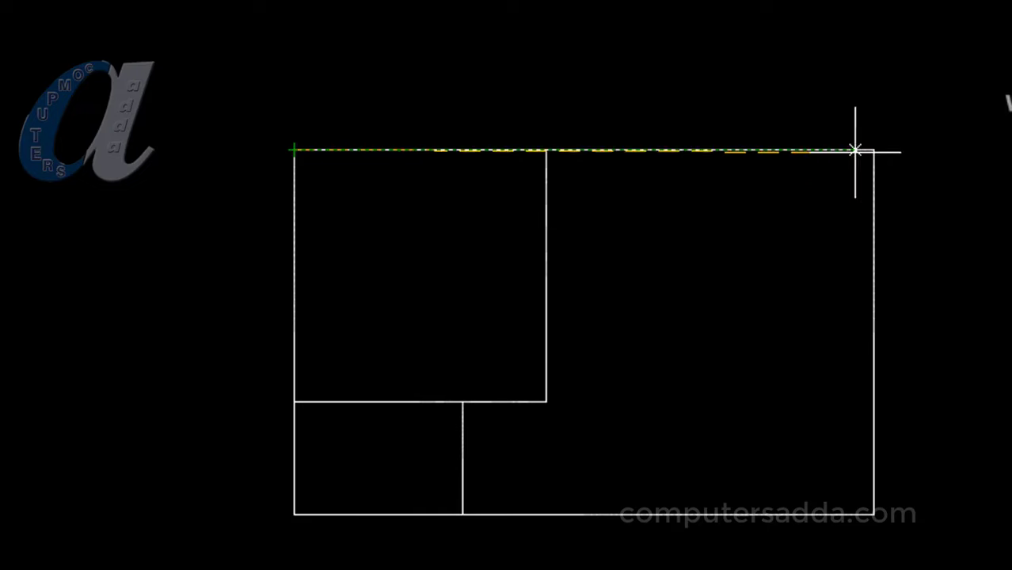
pyautogui.click(874, 150)
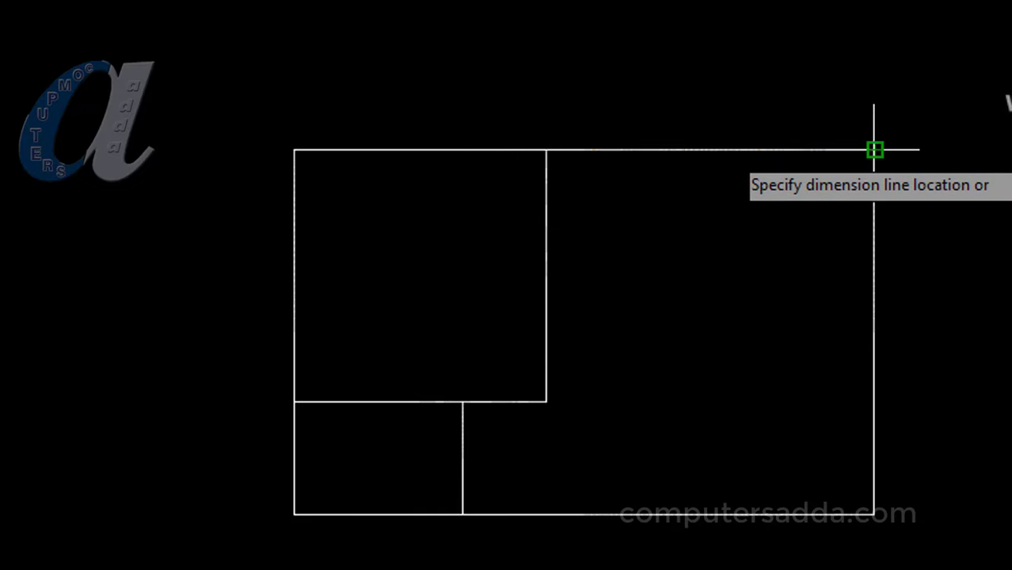
pyautogui.click(875, 103)
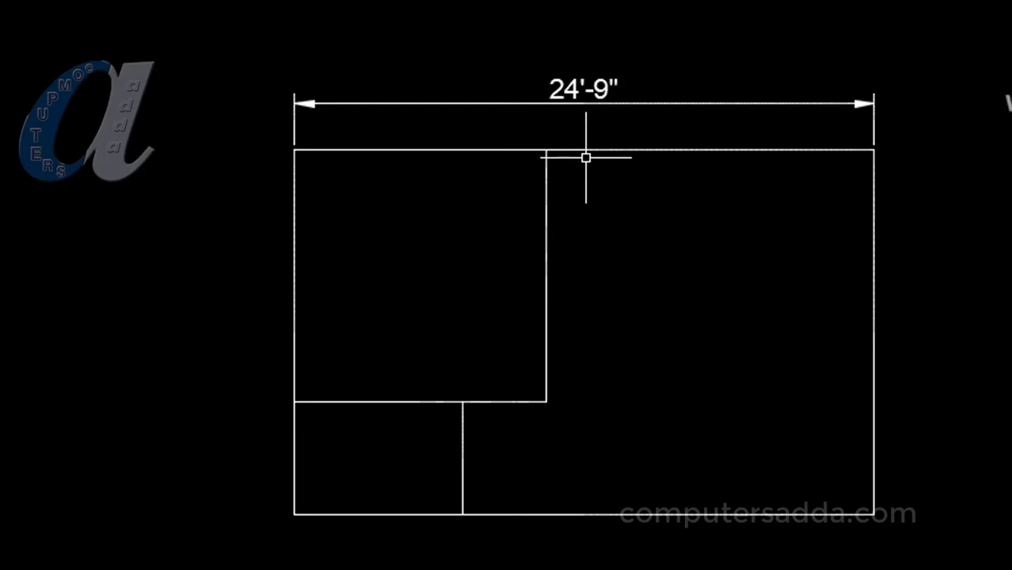
# Dimension the 14' room width just below the top wall
pyautogui.write('dli')
pyautogui.press('Return')
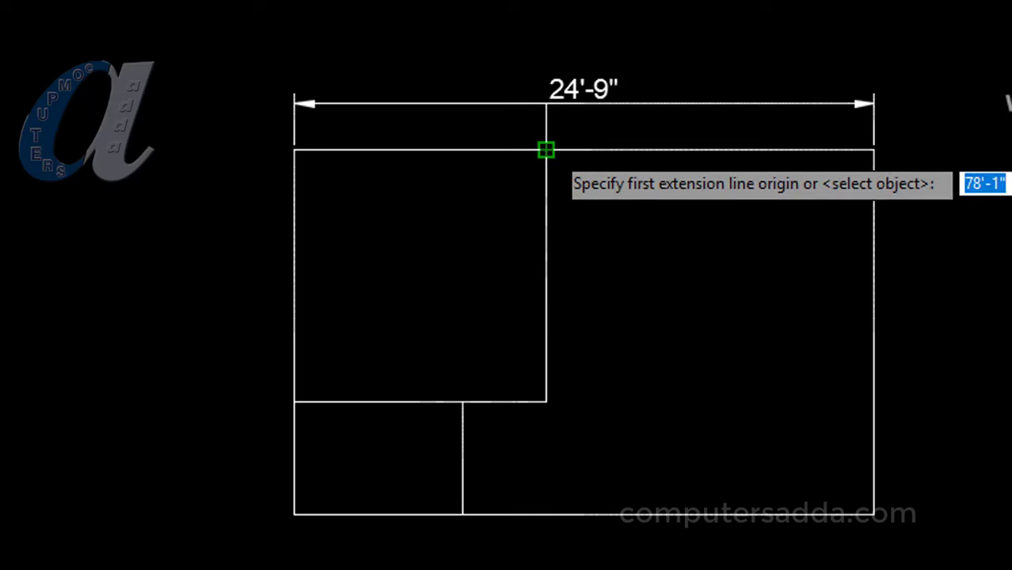
pyautogui.click(546, 149)
pyautogui.click(874, 150)
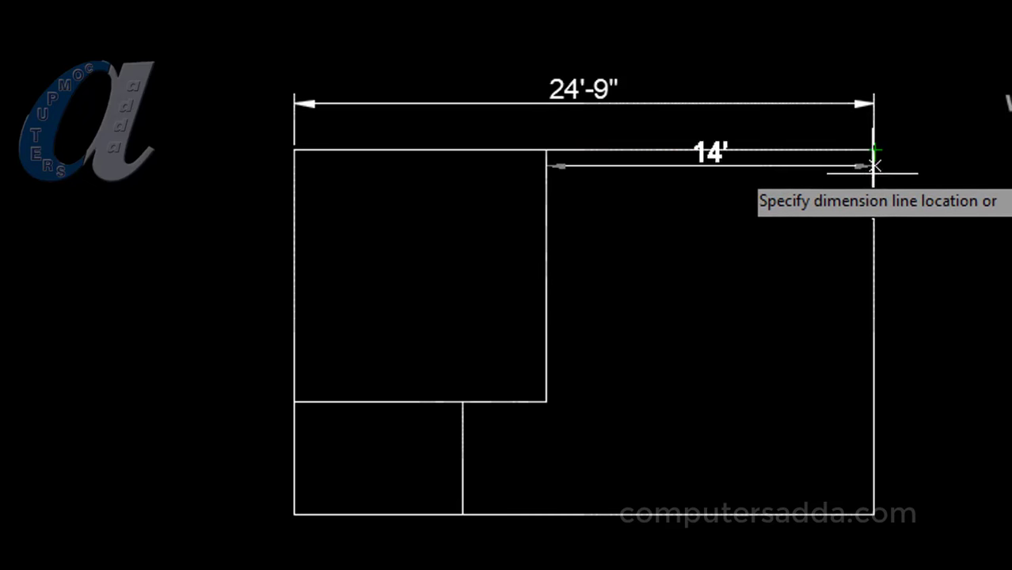
pyautogui.click(871, 214)
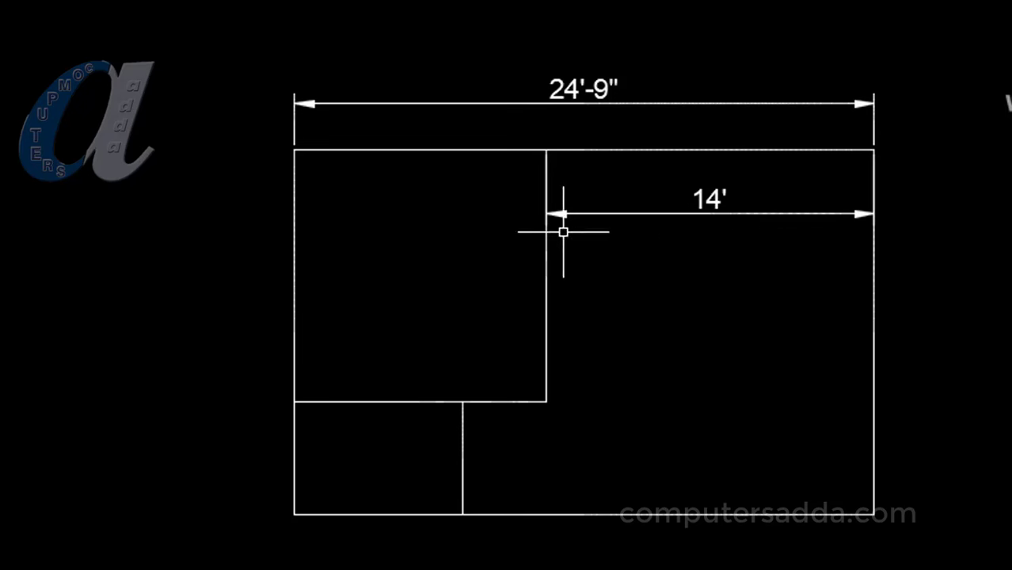
pyautogui.scroll(-2, 488, 332)
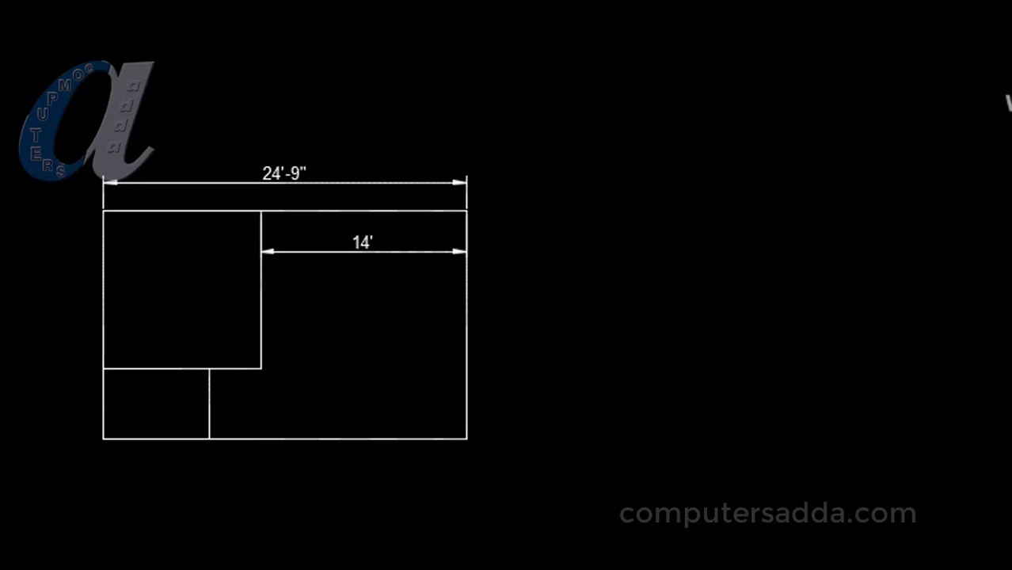
pyautogui.scroll(2, 514, 340)
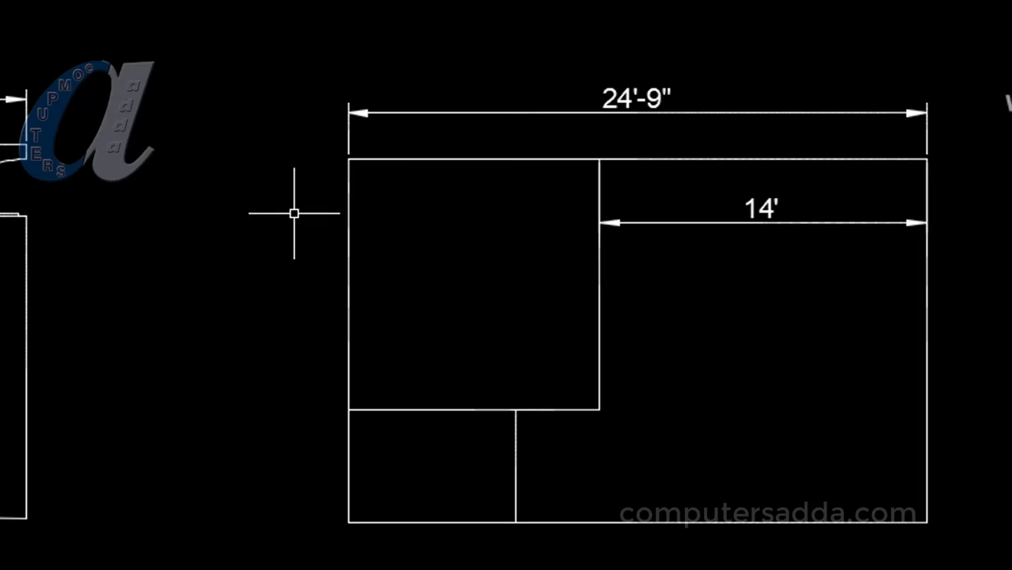
# Add 10'-9" bedroom dimensions across its top and down its left side
pyautogui.press('Return')
pyautogui.click(349, 159)
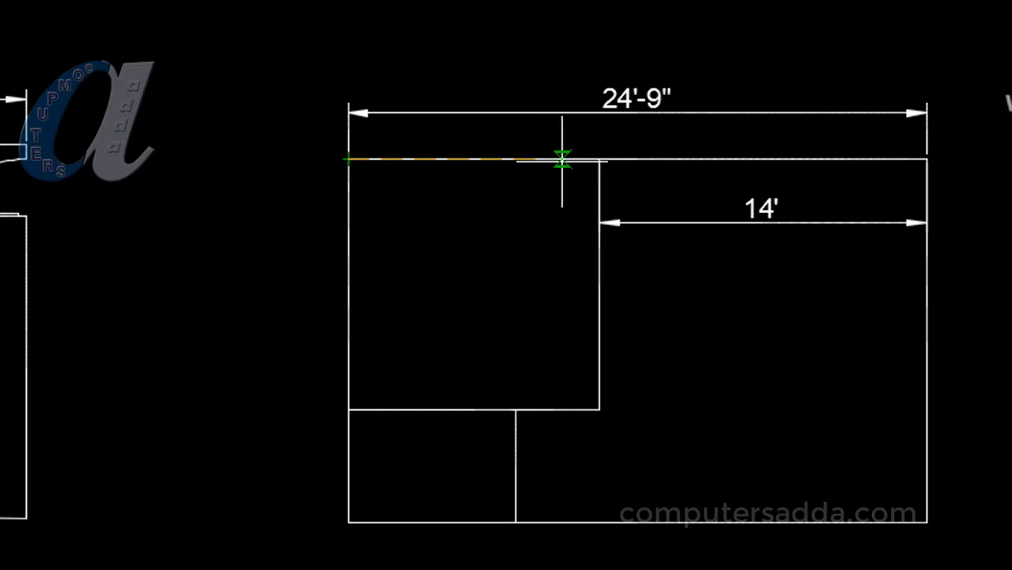
pyautogui.click(600, 160)
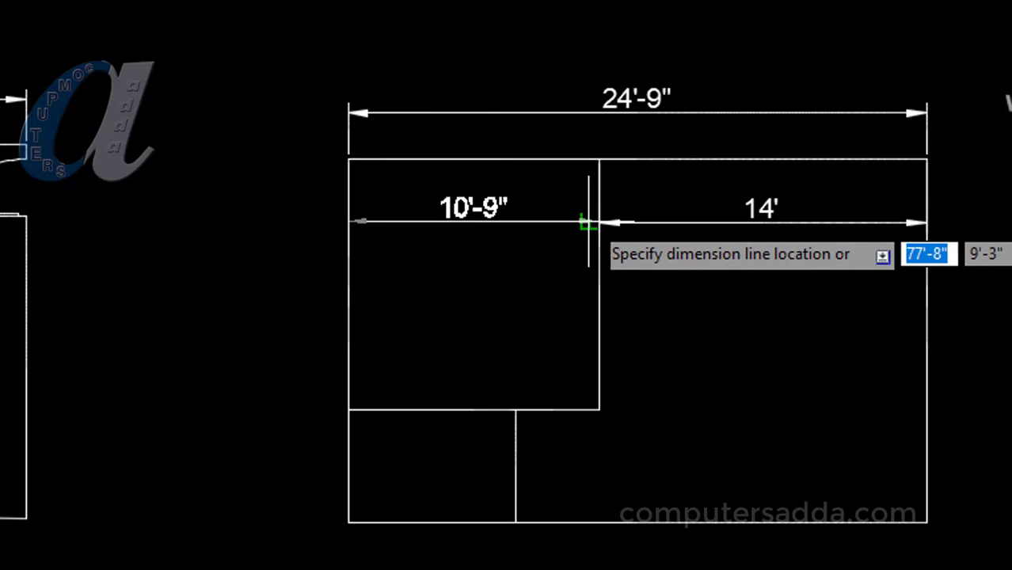
pyautogui.click(583, 223)
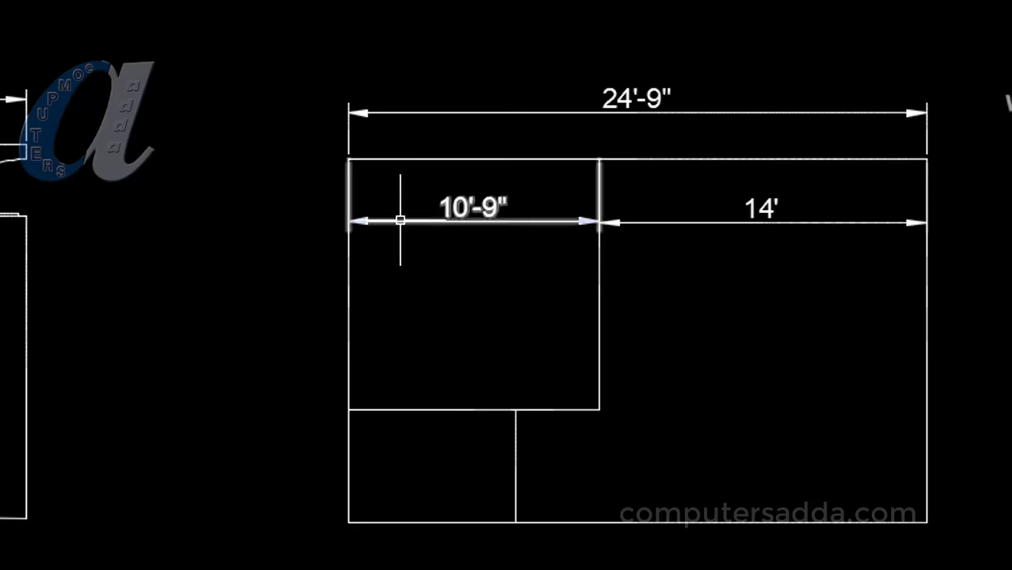
pyautogui.click(349, 159)
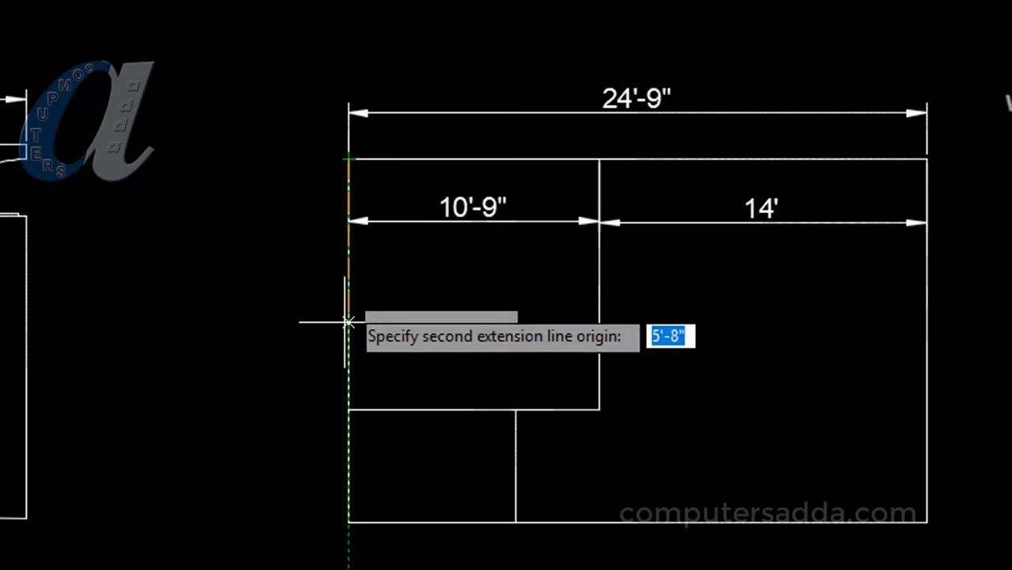
pyautogui.click(349, 409)
pyautogui.click(299, 407)
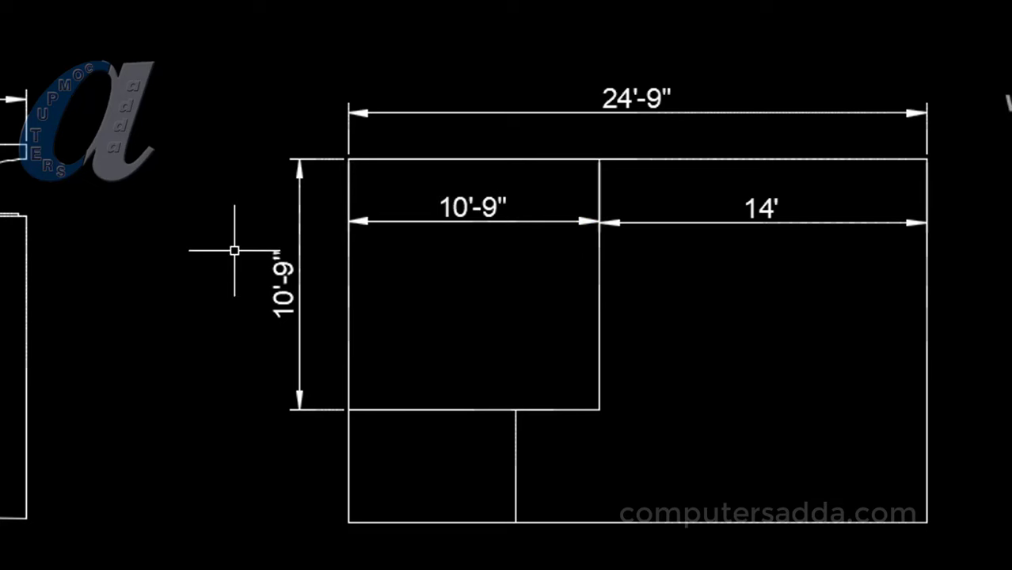
# Delete the 24'-9", 10'-9", 14' and vertical 10'-9" dimensions
pyautogui.click(633, 95)
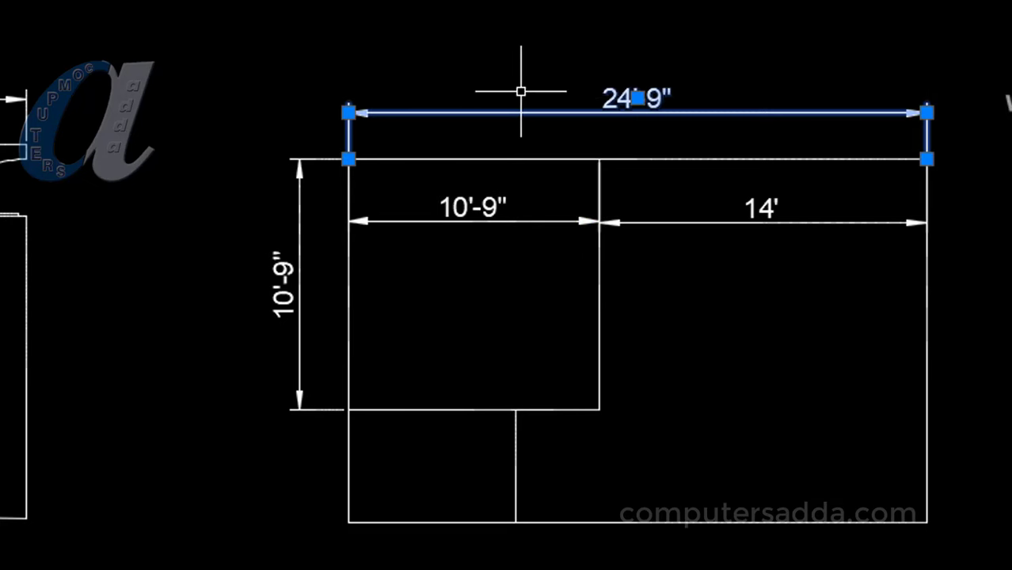
pyautogui.press('Delete')
pyautogui.click(470, 209)
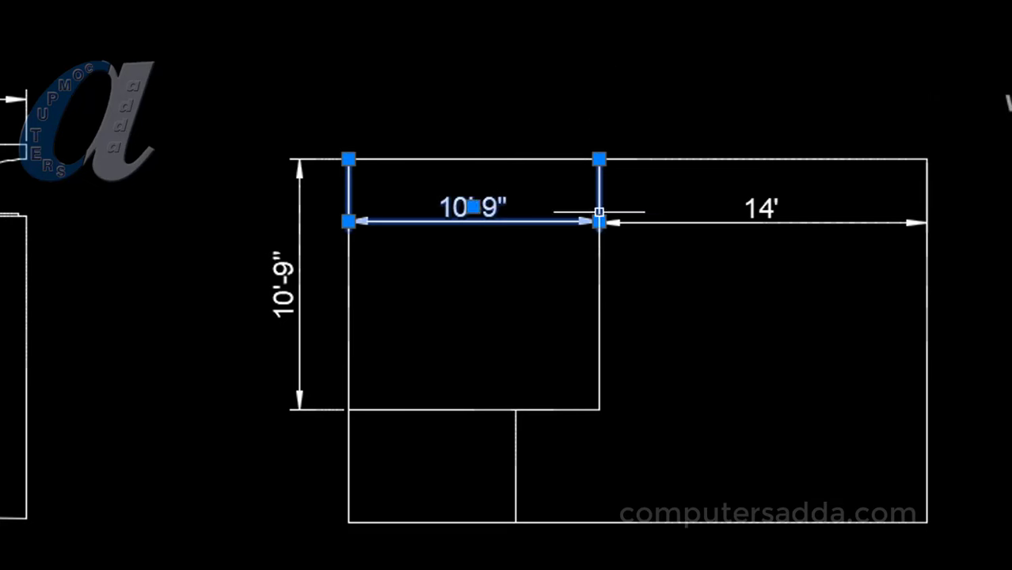
pyautogui.press('Delete')
pyautogui.click(762, 213)
pyautogui.press('Delete')
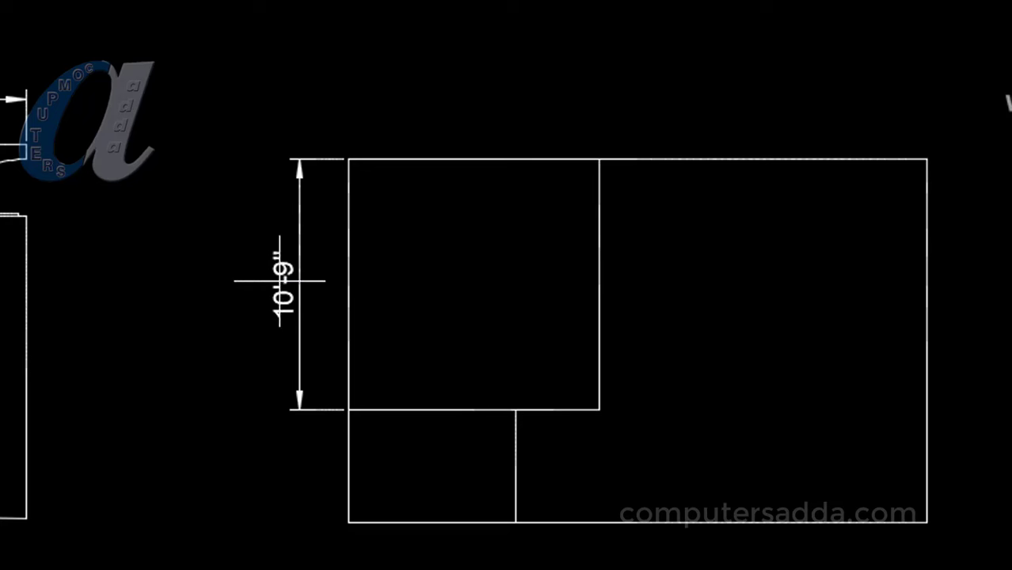
pyautogui.click(283, 294)
pyautogui.press('Delete')
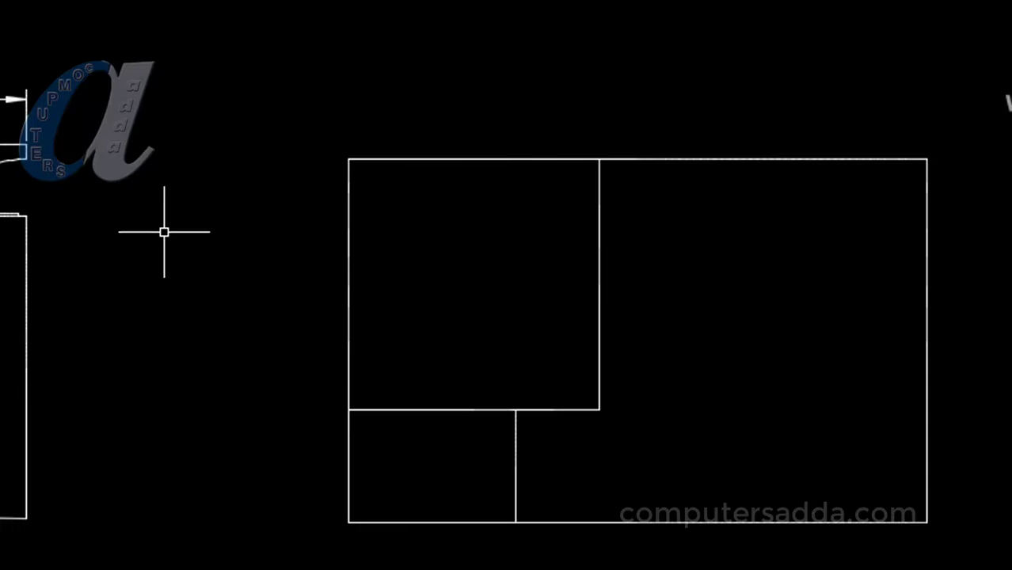
# Pan and zoom to the finished reference plan showing the 4'11" X 7'2" toilet
pyautogui.moveTo(164, 232)
pyautogui.mouseDown(button='middle')
pyautogui.moveTo(576, 297)
pyautogui.moveTo(648, 294)
pyautogui.mouseUp(button='middle')
pyautogui.hotkey('ctrl', '0')
pyautogui.scroll(2, 367, 490)
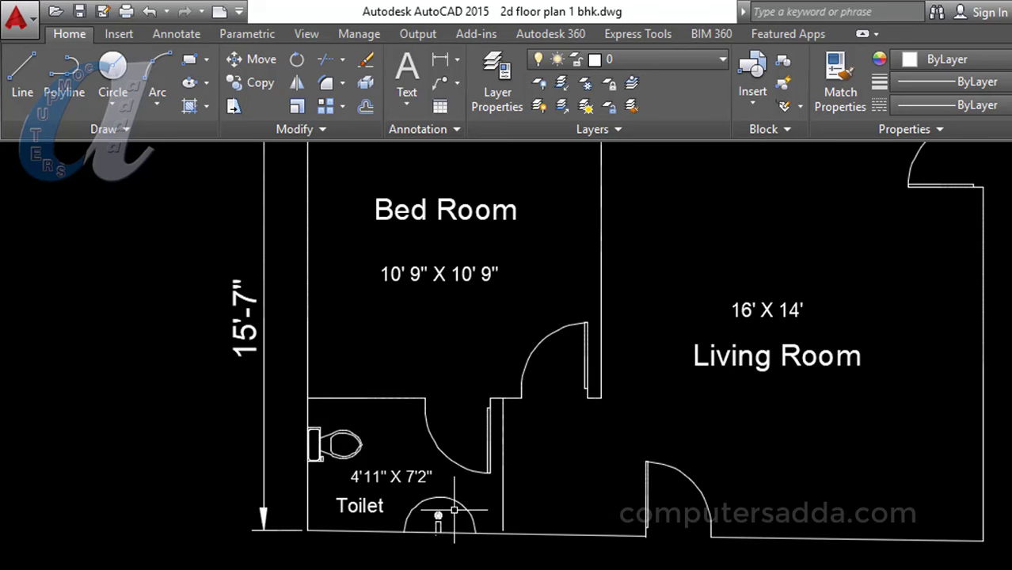
pyautogui.scroll(-2, 361, 473)
pyautogui.moveTo(847, 386)
pyautogui.mouseDown(button='middle')
pyautogui.moveTo(576, 384)
pyautogui.moveTo(617, 383)
pyautogui.mouseUp(button='middle')
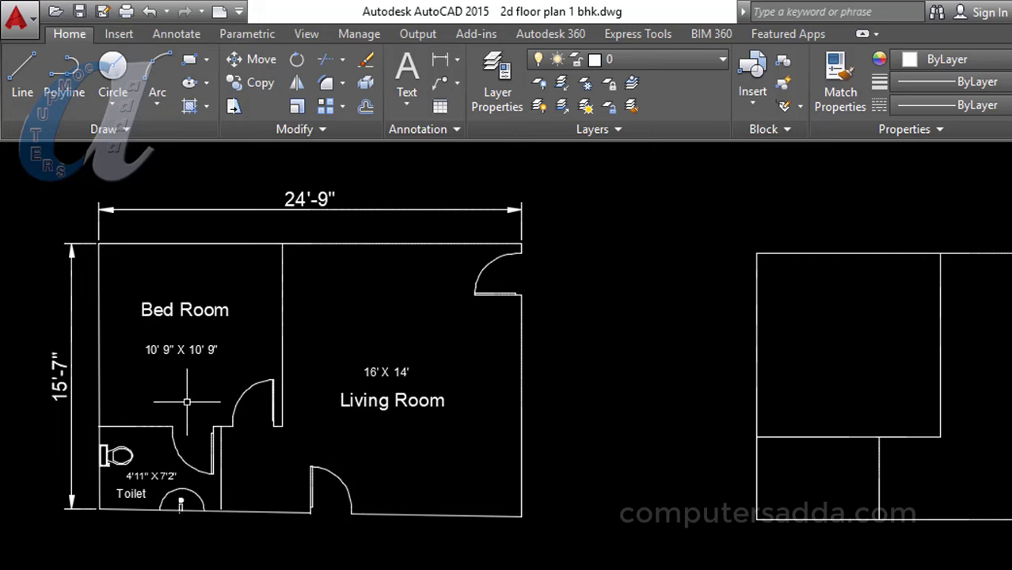
pyautogui.moveTo(186, 402); pyautogui.dragTo(412, 437, button='middle')
pyautogui.scroll(2, 412, 437)
pyautogui.scroll(3, 413, 437)
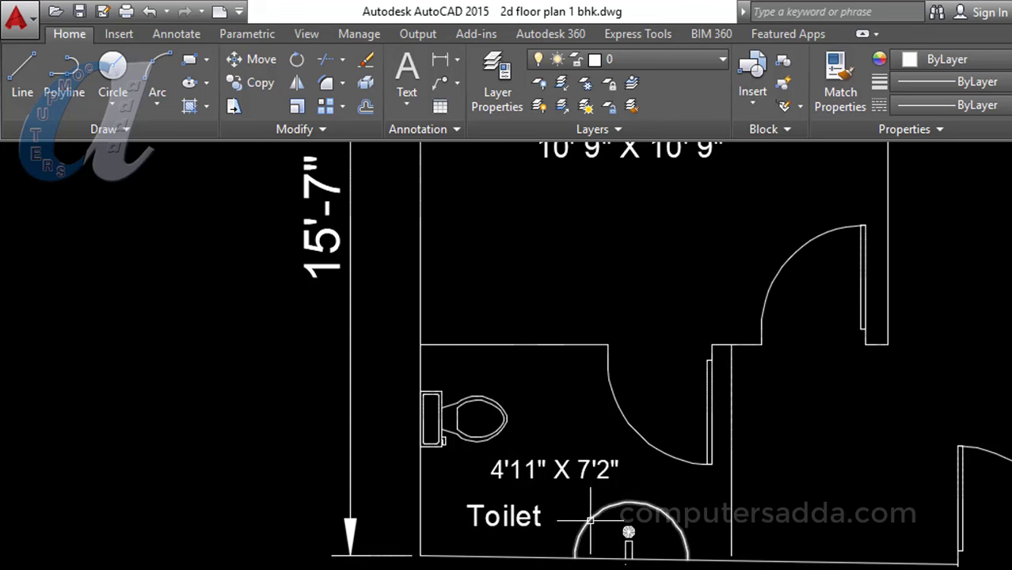
pyautogui.scroll(-2, 540, 513)
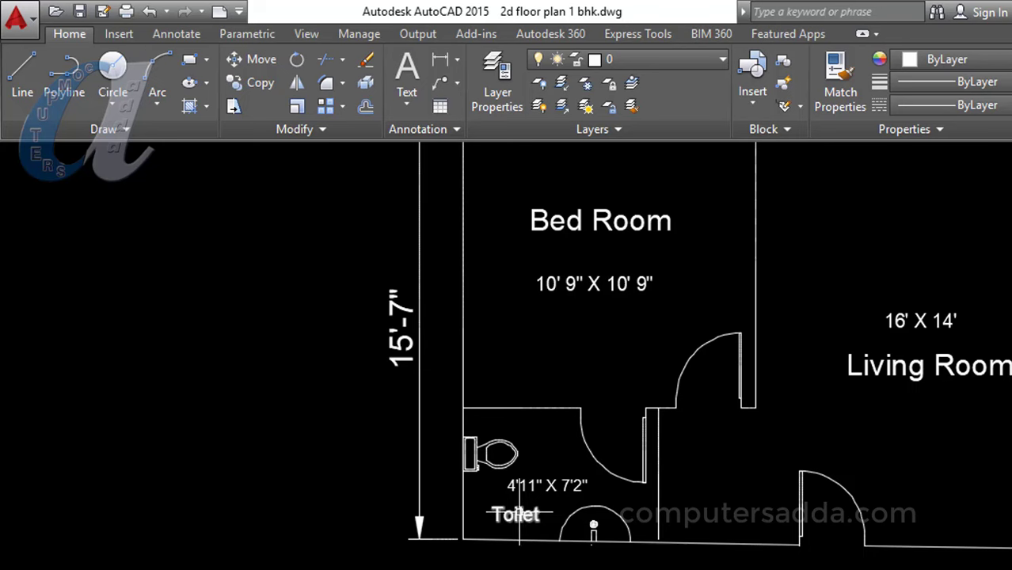
pyautogui.scroll(-3, 519, 514)
pyautogui.moveTo(990, 460); pyautogui.dragTo(681, 462, button='middle')
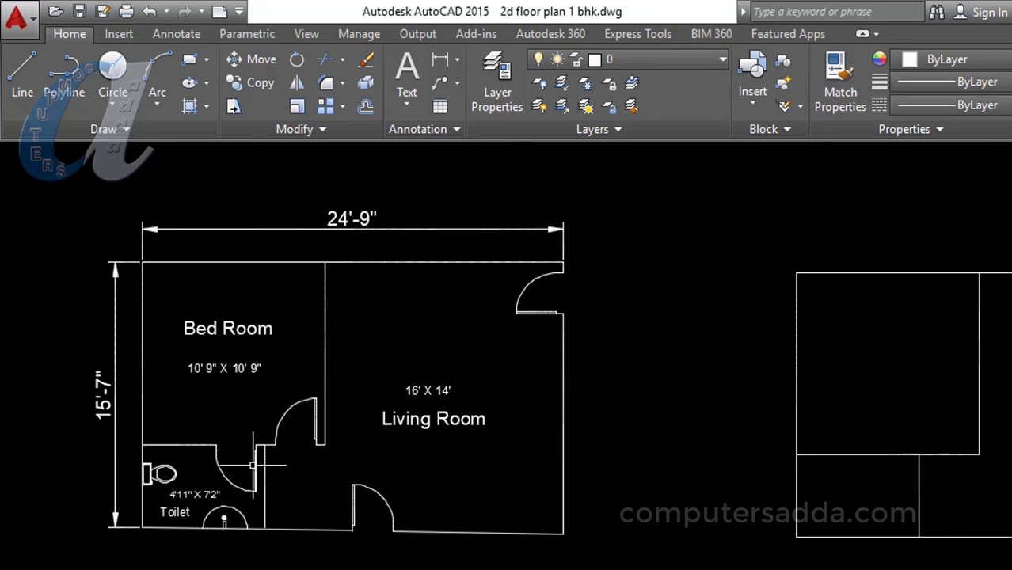
pyautogui.moveTo(691, 220); pyautogui.dragTo(641, 251, button='middle')
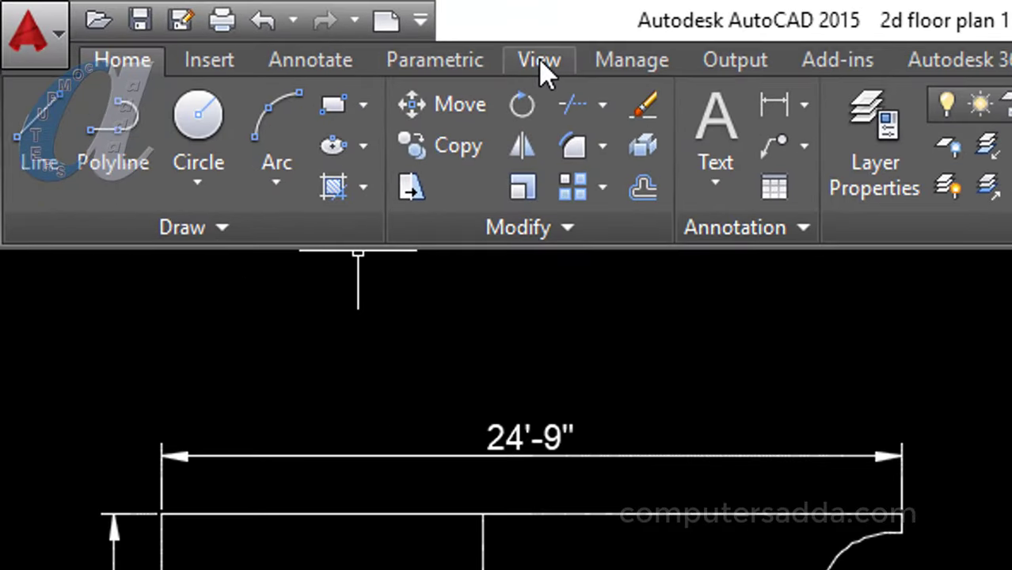
# Open the Tool Palettes and pick the Toilet - Imperial block from the Architectural samples
pyautogui.click(306, 34)
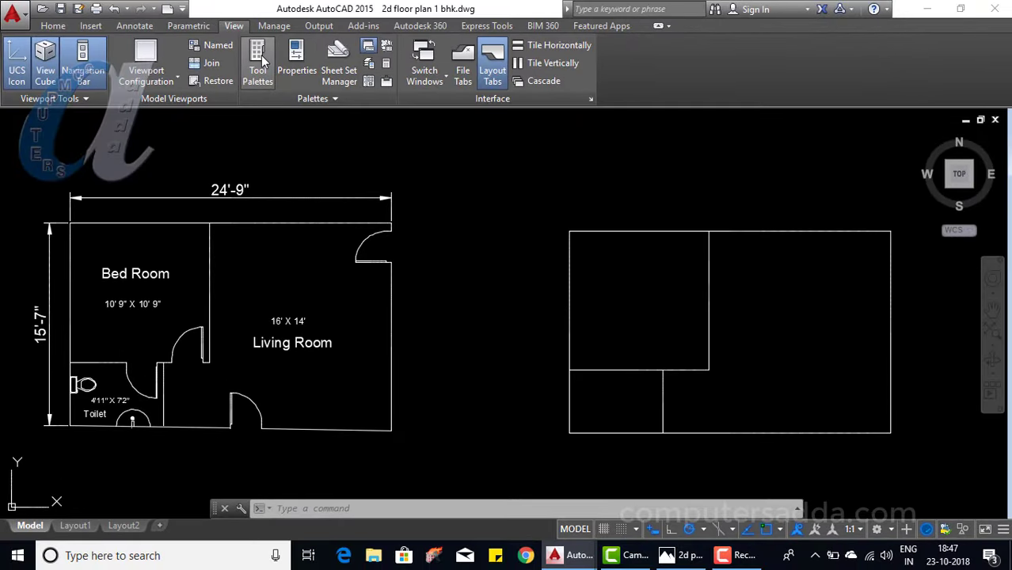
pyautogui.click(257, 62)
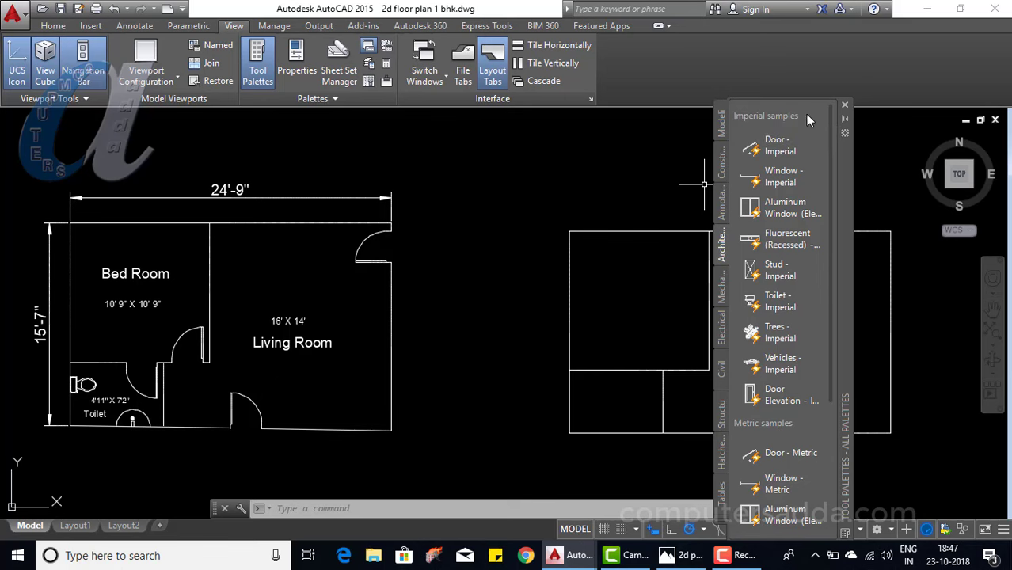
pyautogui.moveTo(844, 200); pyautogui.dragTo(481, 200)
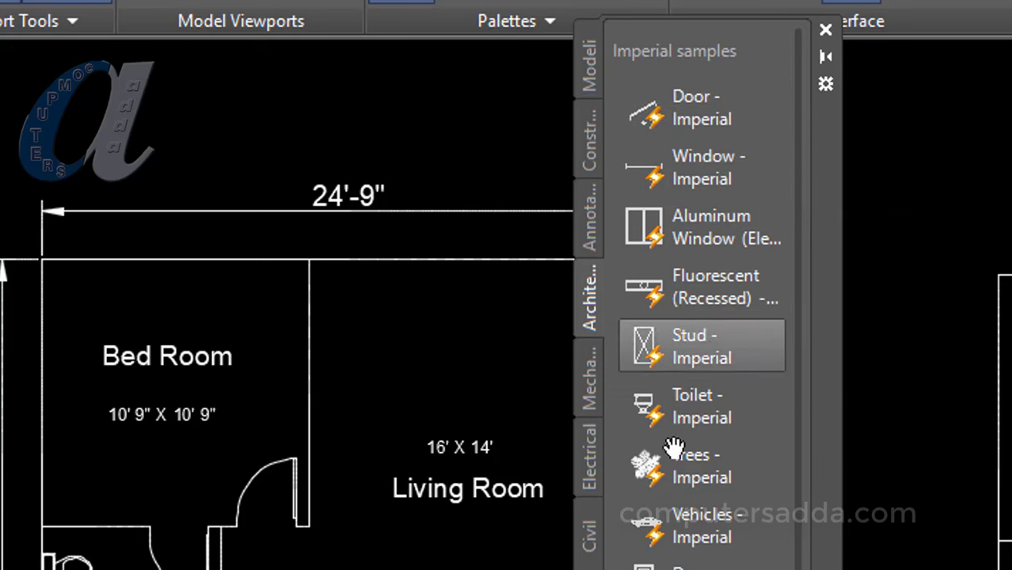
pyautogui.click(693, 417)
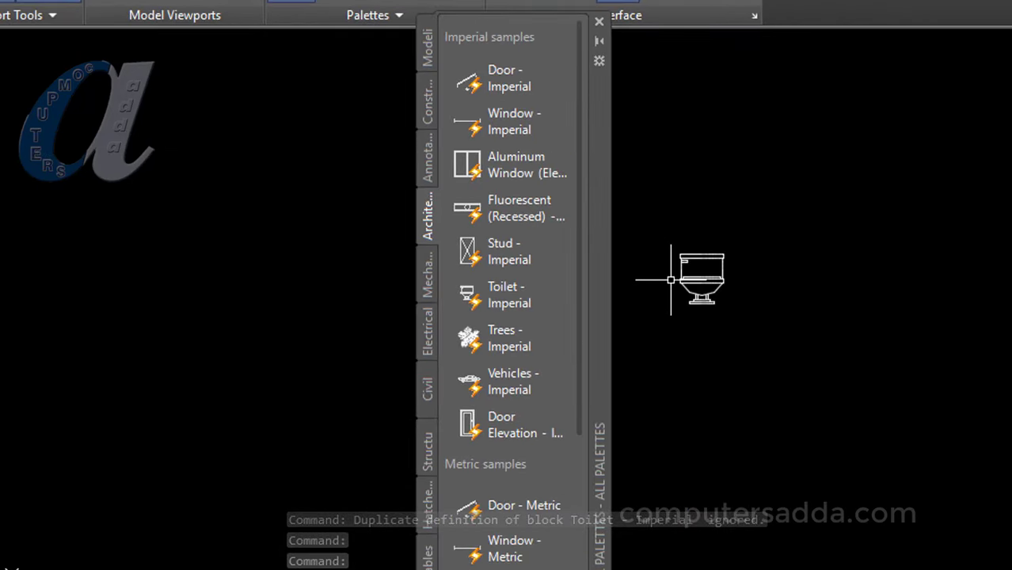
# Place the Toilet - Imperial block in the drawing
pyautogui.scroll(-2, 671, 280)
pyautogui.scroll(2, 669, 274)
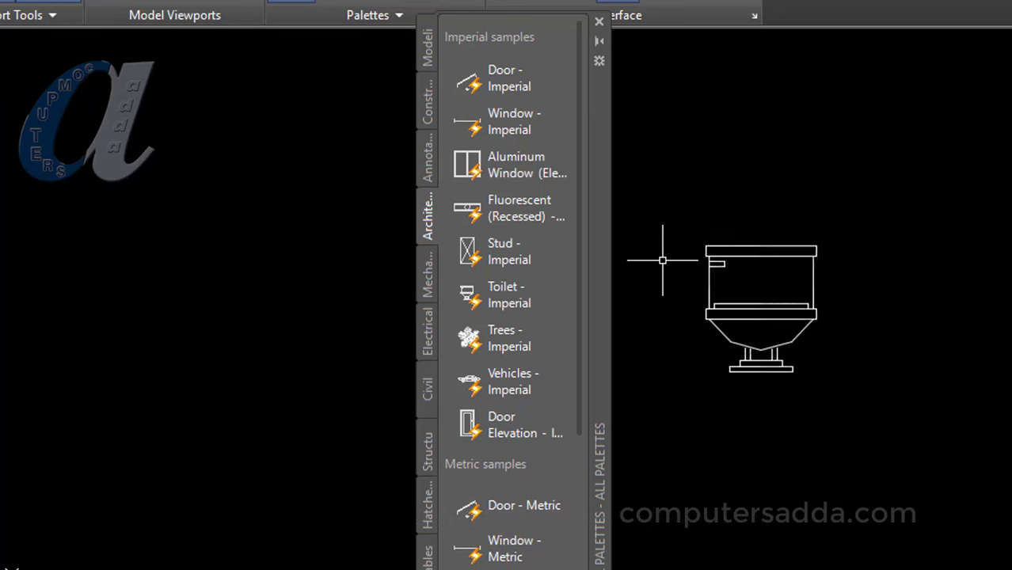
pyautogui.scroll(2, 662, 260)
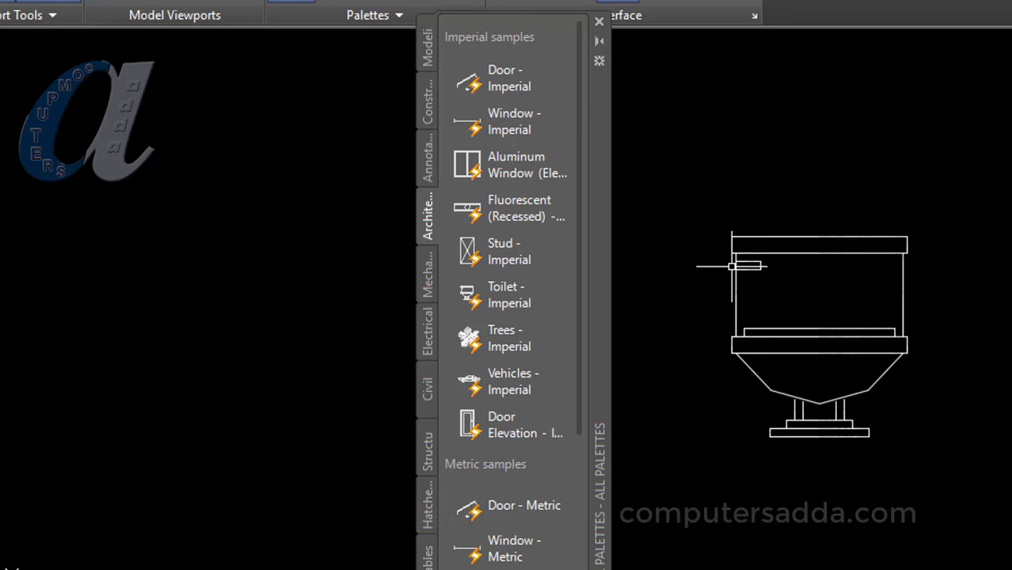
pyautogui.scroll(-1, 732, 266)
pyautogui.scroll(-2, 731, 266)
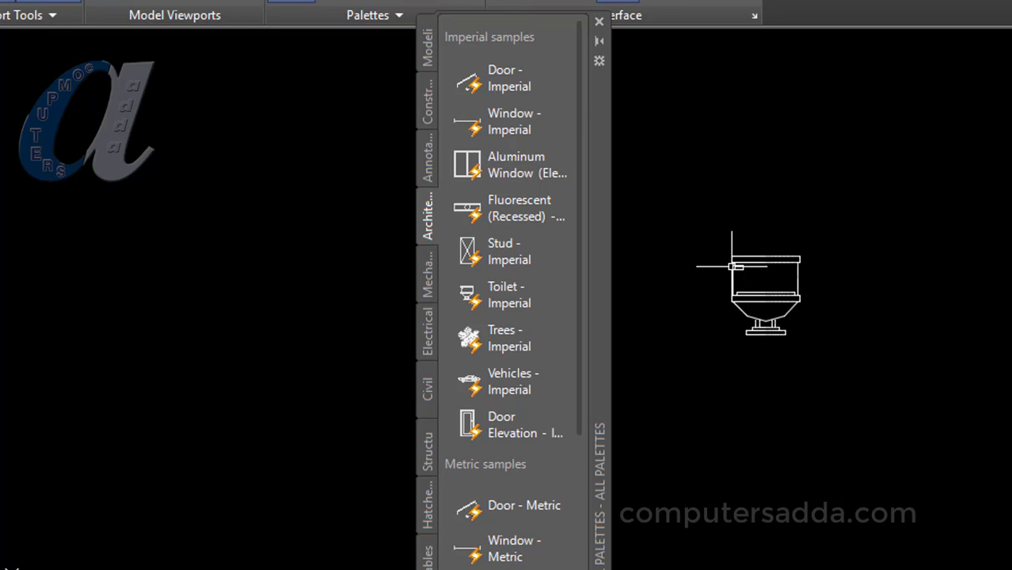
pyautogui.scroll(-1, 730, 277)
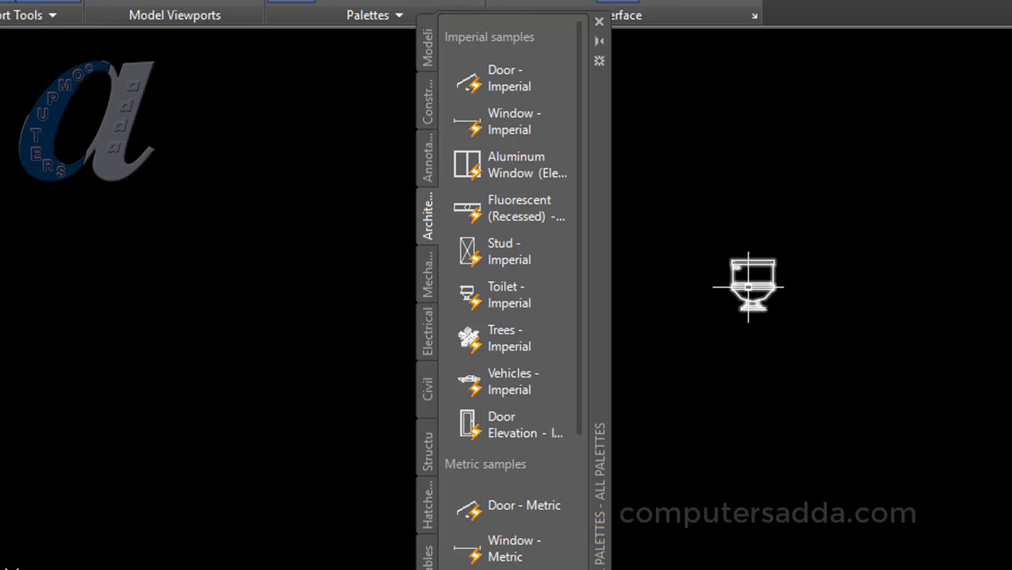
pyautogui.click(748, 287)
# Switch the toilet block's visibility to Elongated (Plan) and deselect it
pyautogui.scroll(1, 708, 302)
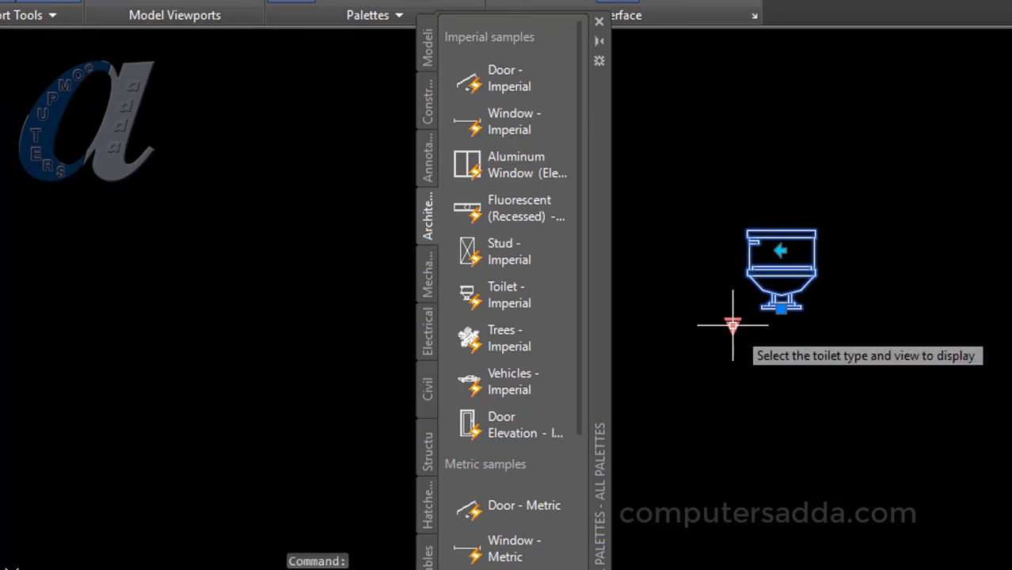
pyautogui.click(733, 325)
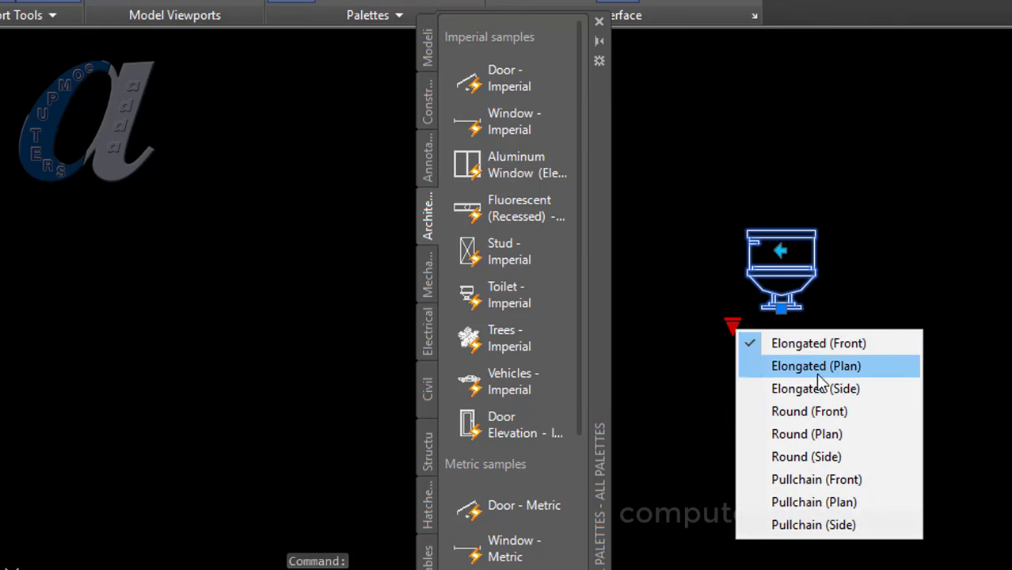
pyautogui.click(847, 366)
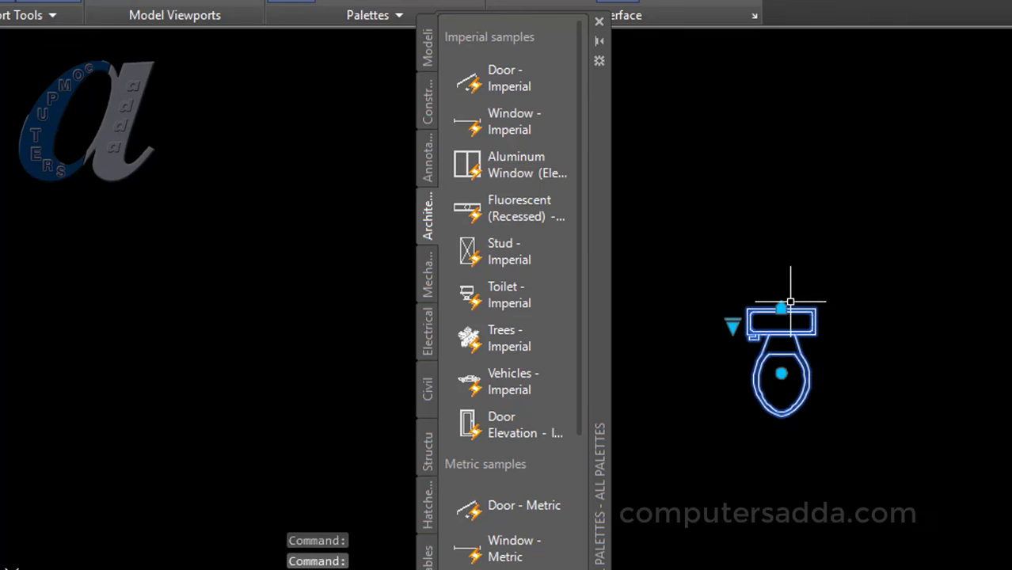
pyautogui.scroll(-3, 768, 313)
pyautogui.scroll(-2, 821, 276)
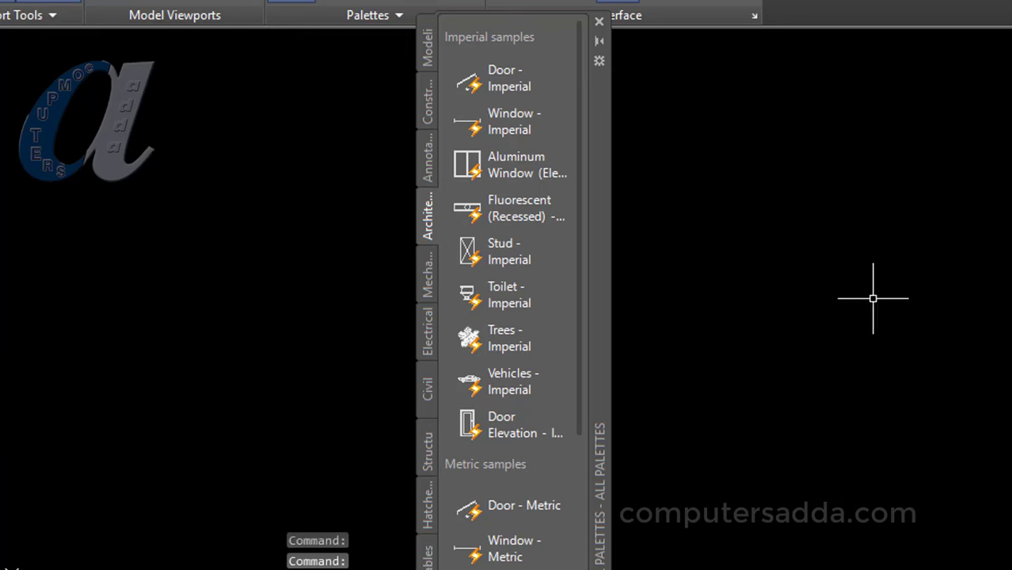
pyautogui.scroll(2, 800, 296)
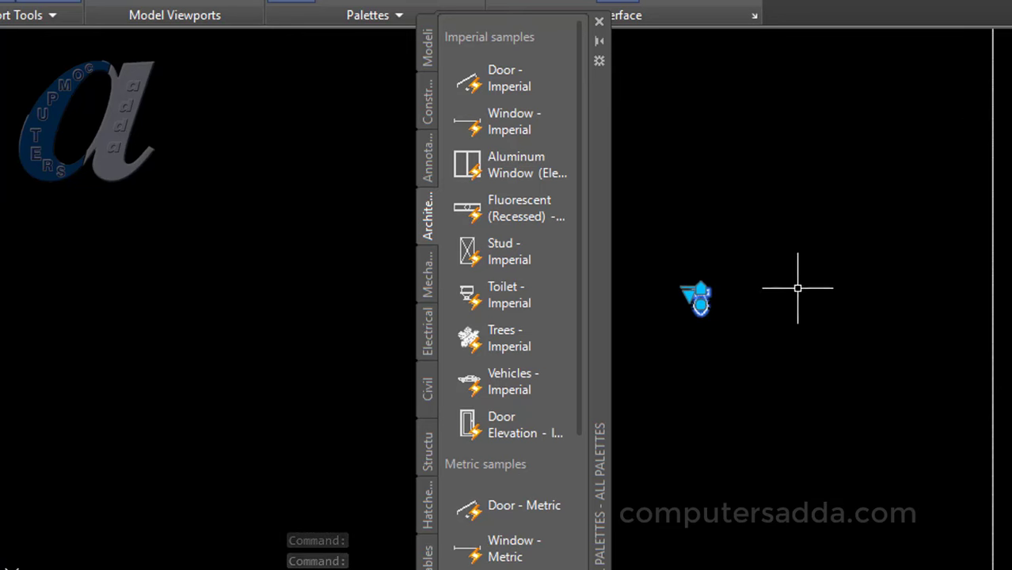
pyautogui.press('Escape')
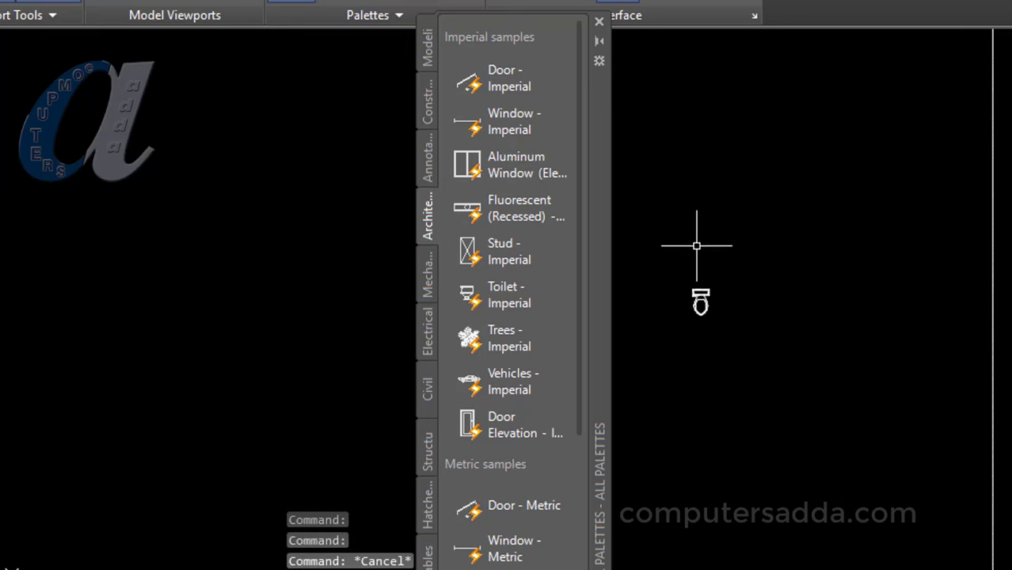
# Resize the toilet block with SCALE from a base point on the toilet
pyautogui.write('sc')
pyautogui.press('Return')
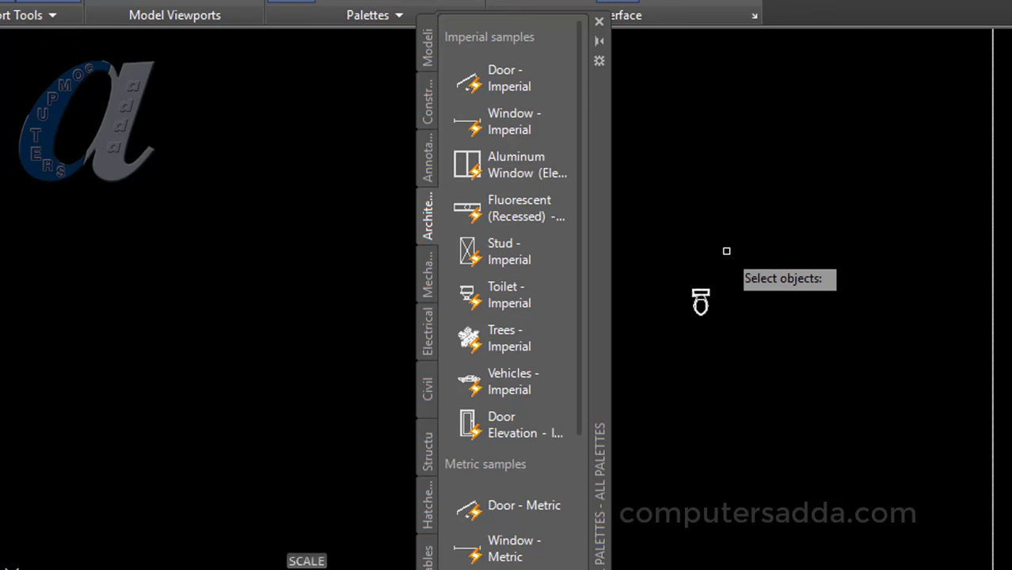
pyautogui.click(700, 299)
pyautogui.press('Return')
pyautogui.click(700, 301)
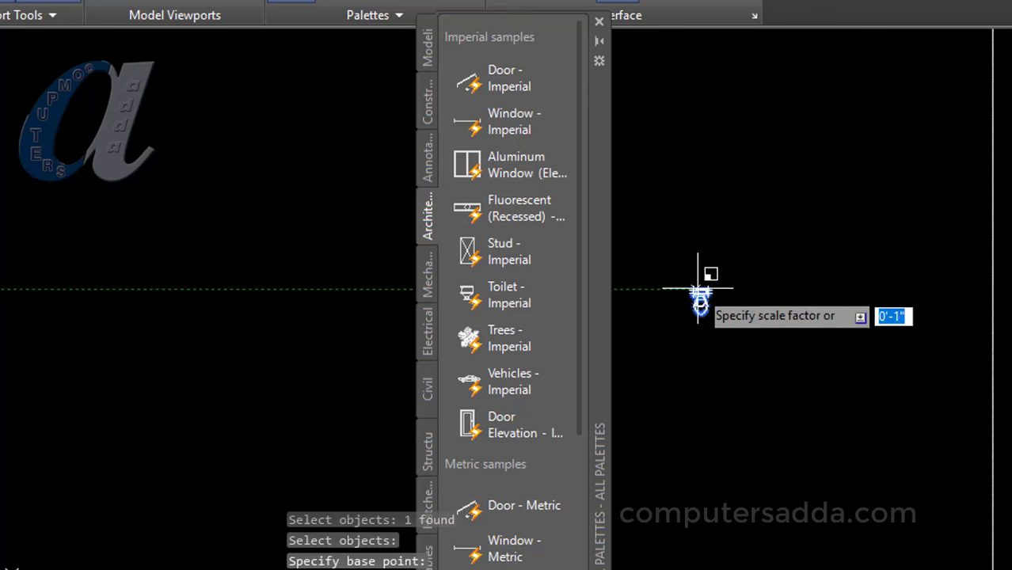
pyautogui.scroll(-5, 752, 222)
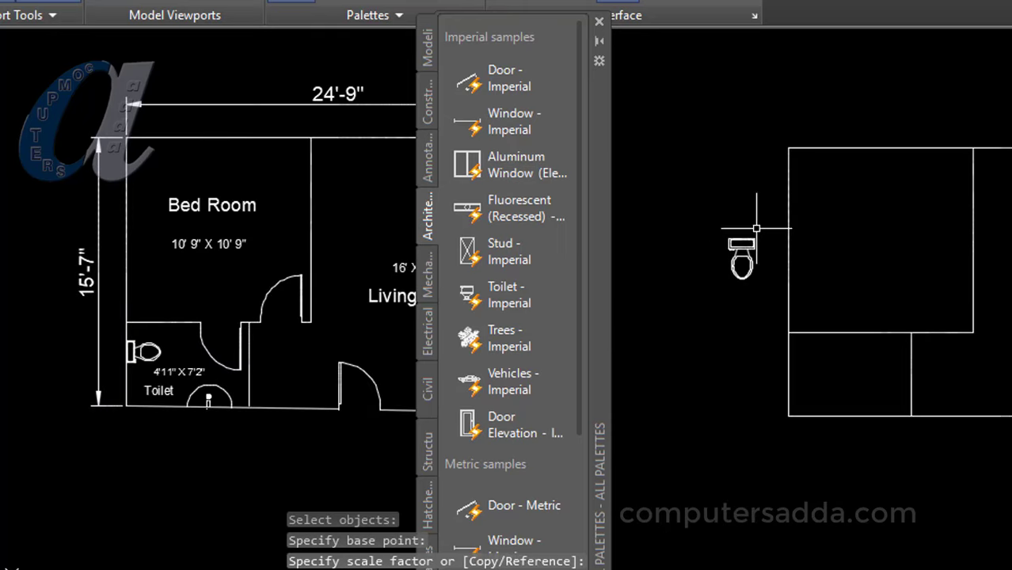
pyautogui.scroll(2, 744, 227)
pyautogui.moveTo(763, 192); pyautogui.dragTo(750, 143, button='middle')
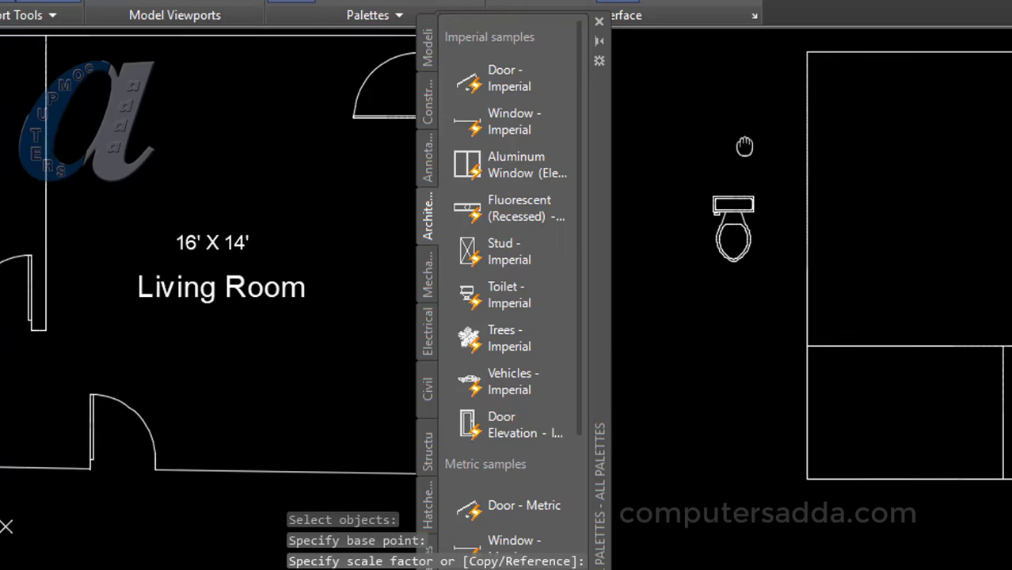
pyautogui.press('Escape')
# Move the toilet by its tank top into the toilet room
pyautogui.write('m')
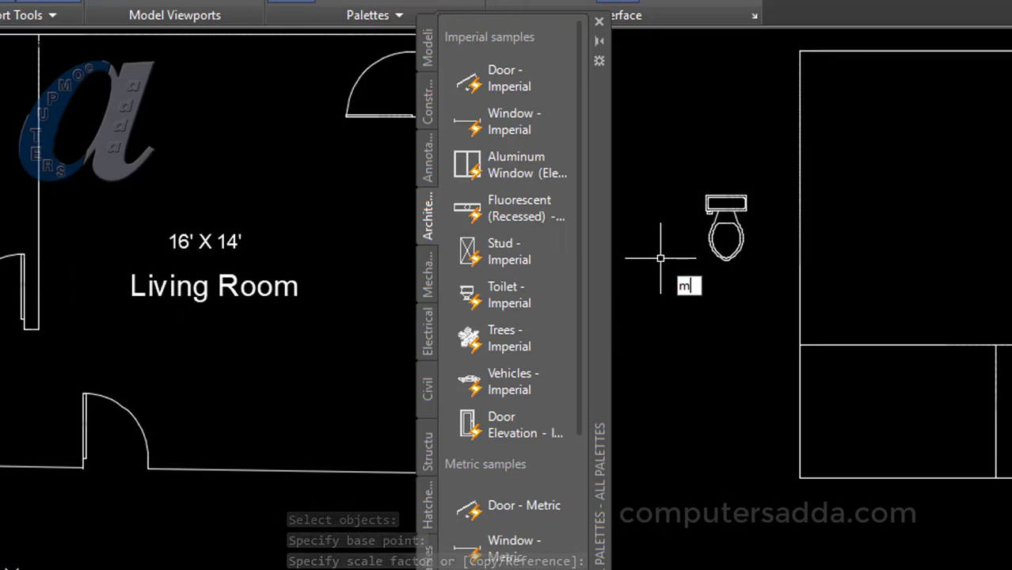
pyautogui.press('Return')
pyautogui.click(725, 228)
pyautogui.press('Return')
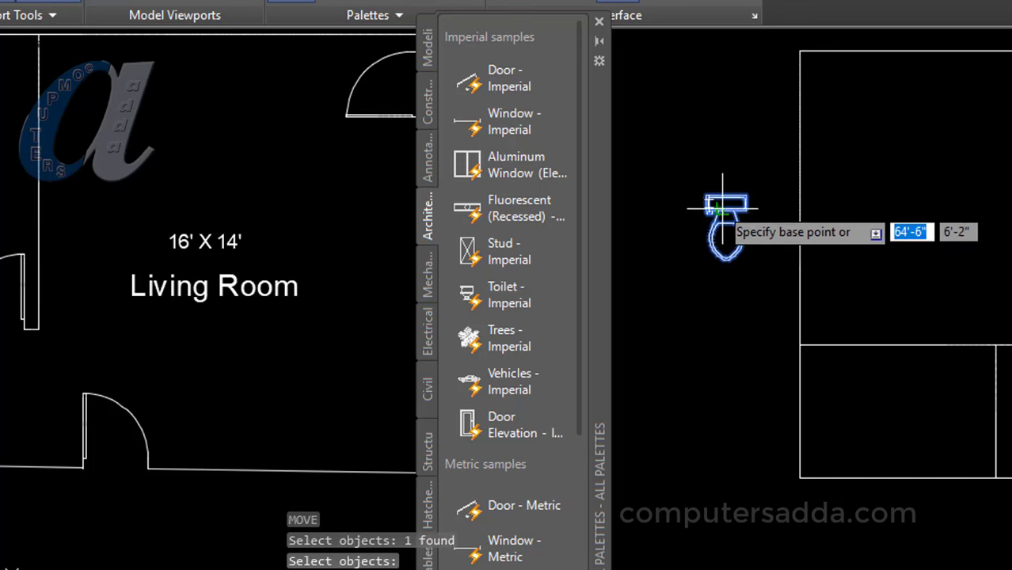
pyautogui.click(726, 198)
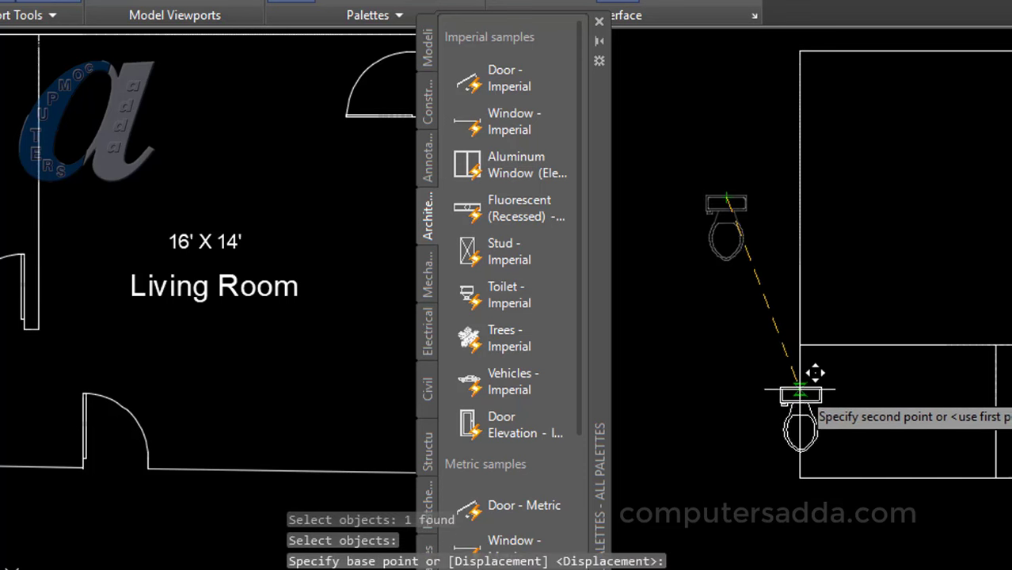
pyautogui.click(803, 389)
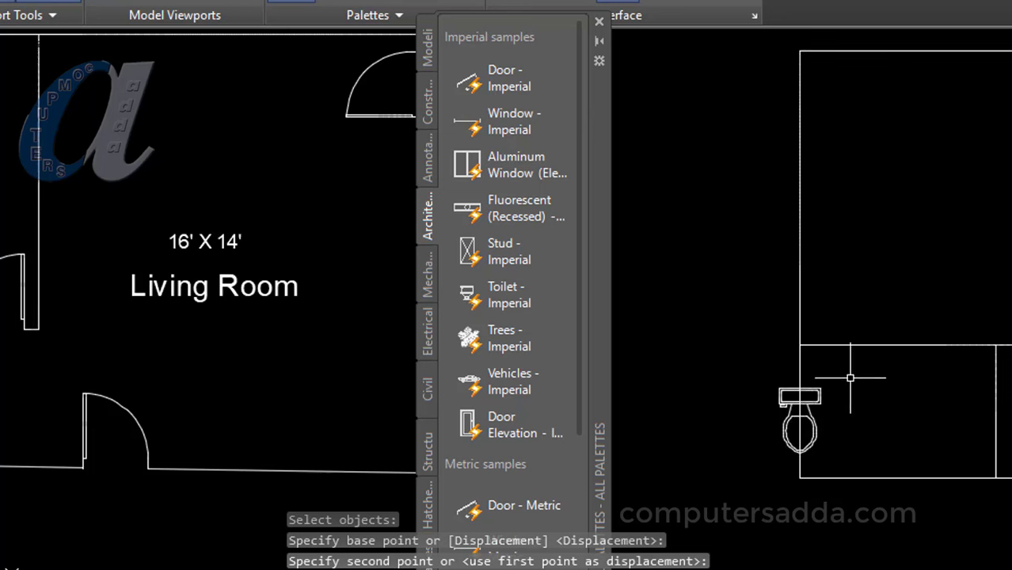
# Rotate the toilet 90° so it sits sideways
pyautogui.write('ro')
pyautogui.press('Return')
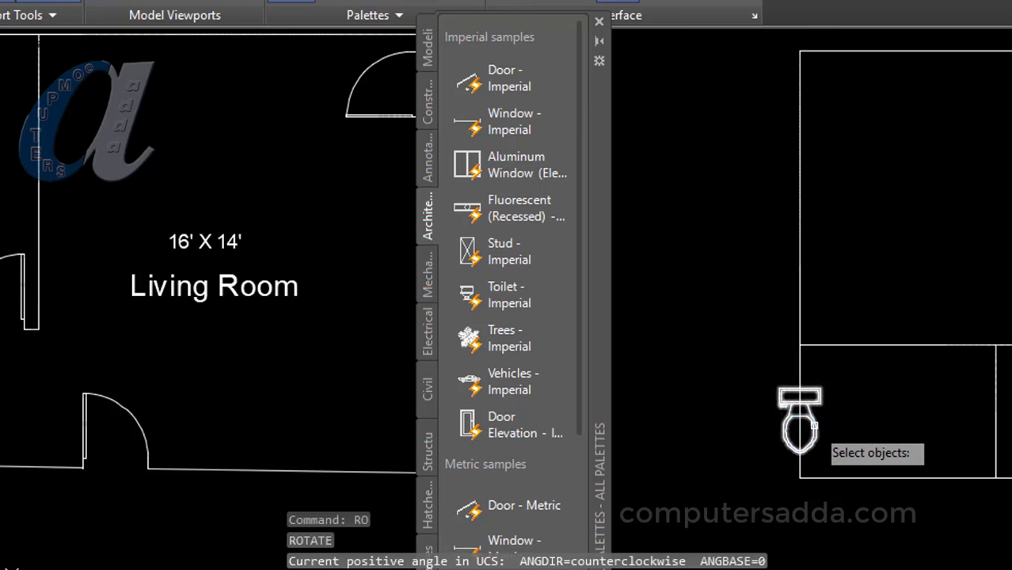
pyautogui.click(815, 434)
pyautogui.press('Return')
pyautogui.click(795, 430)
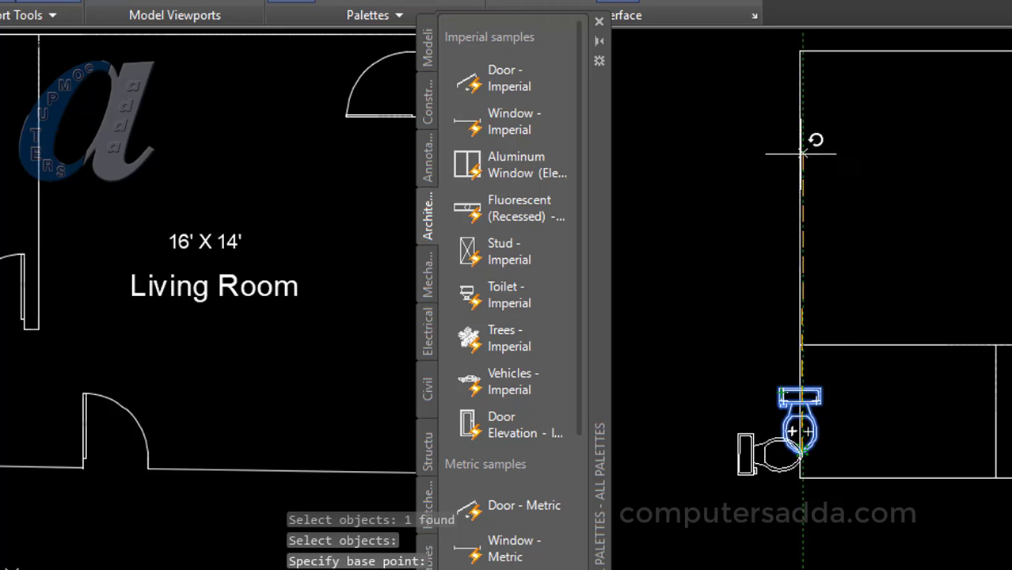
pyautogui.press('Return')
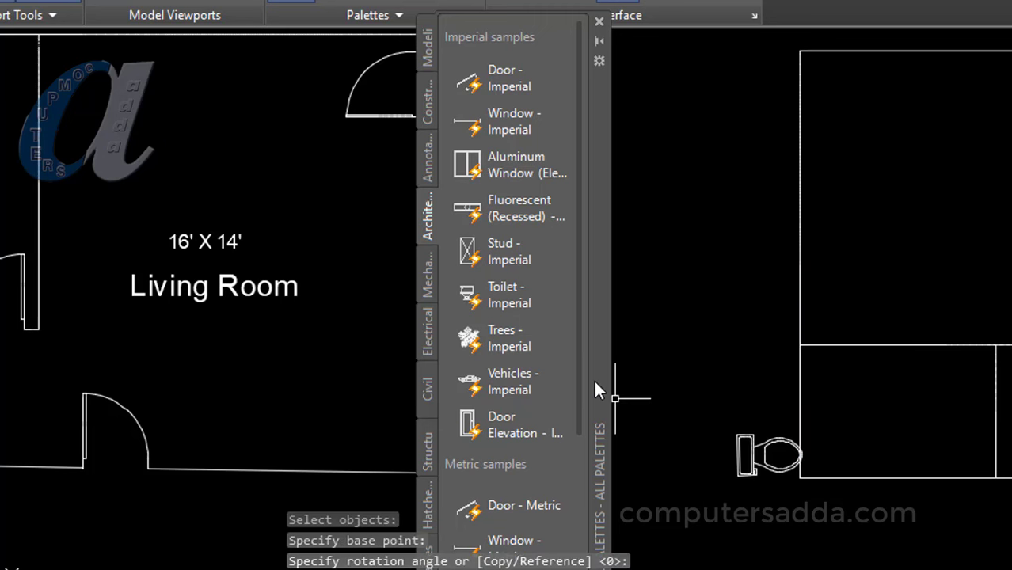
# Move the toilet by its tank corner against the room's left wall
pyautogui.write('m')
pyautogui.press('Return')
pyautogui.click(746, 450)
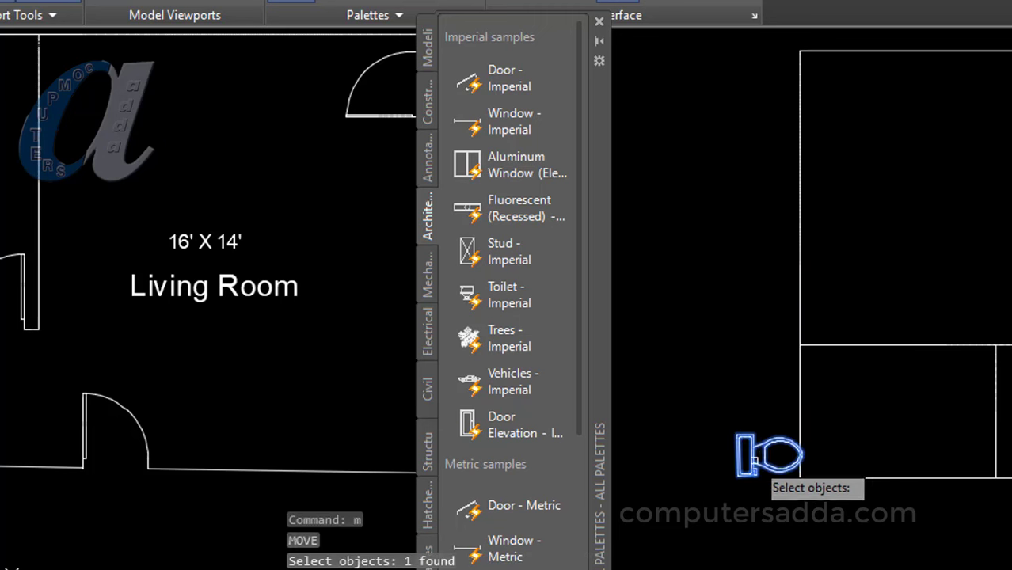
pyautogui.press('Return')
pyautogui.click(738, 456)
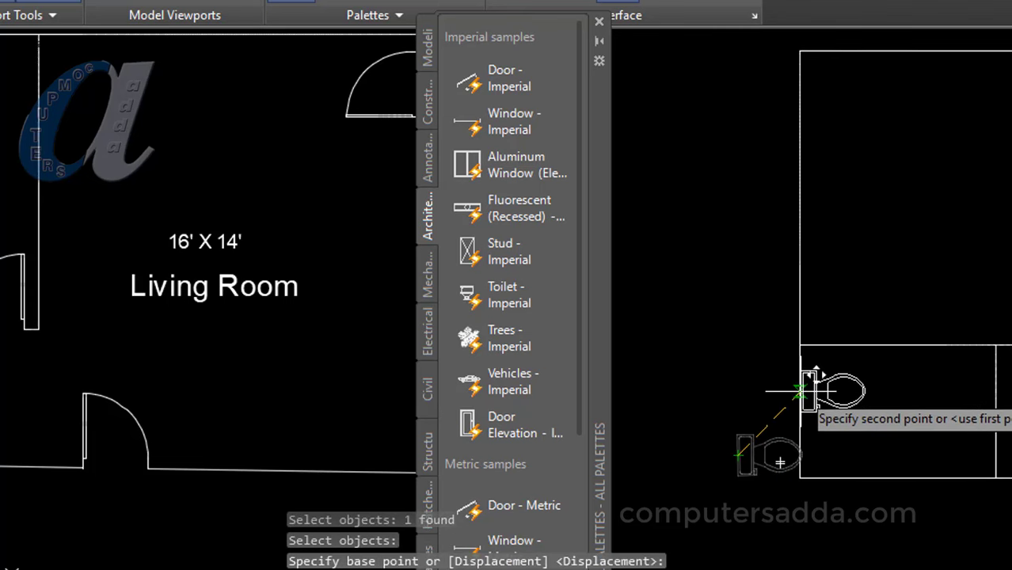
pyautogui.click(800, 390)
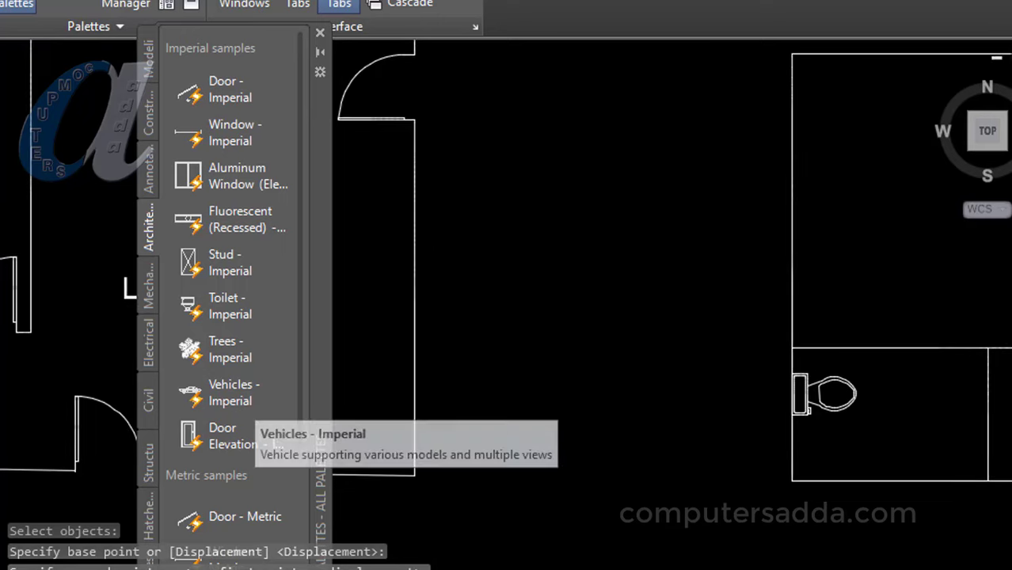
# Draw a circle centred on the toilet room's bottom wall and trim away its lower half
pyautogui.moveTo(238, 400); pyautogui.dragTo(23, 377, button='middle')
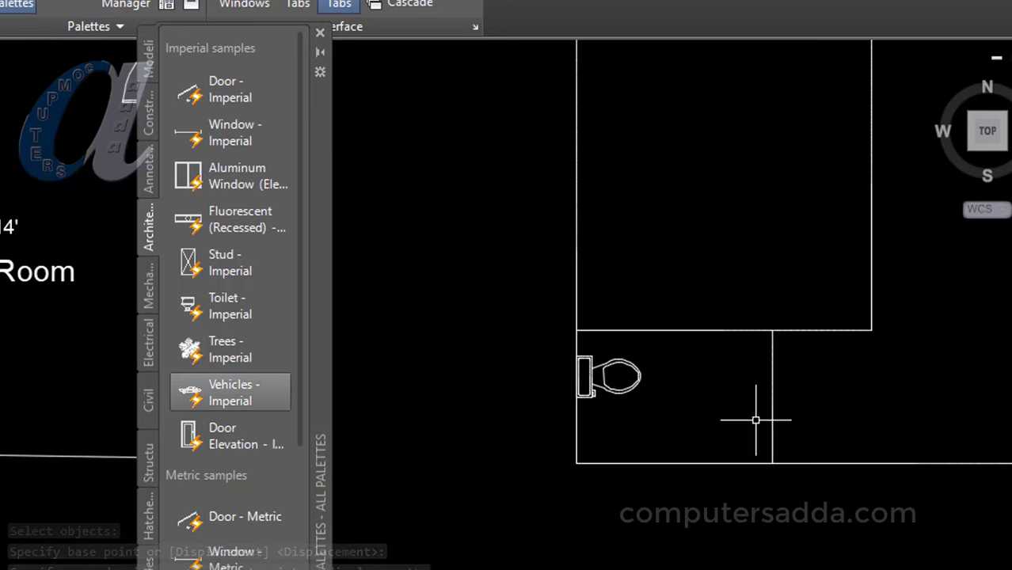
pyautogui.scroll(2, 713, 436)
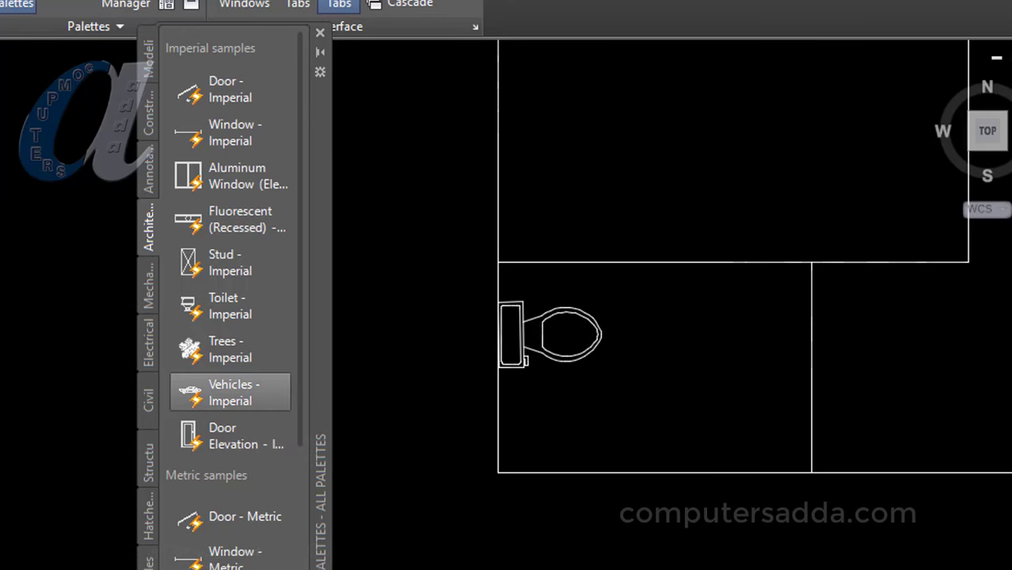
pyautogui.write('c')
pyautogui.press('Return')
pyautogui.click(698, 472)
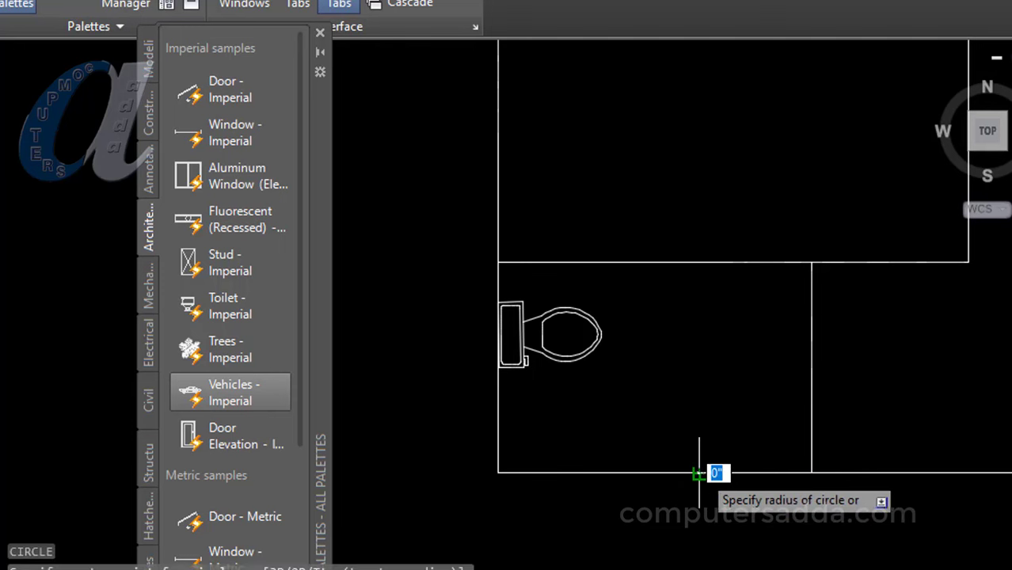
pyautogui.click(750, 476)
pyautogui.write('tr')
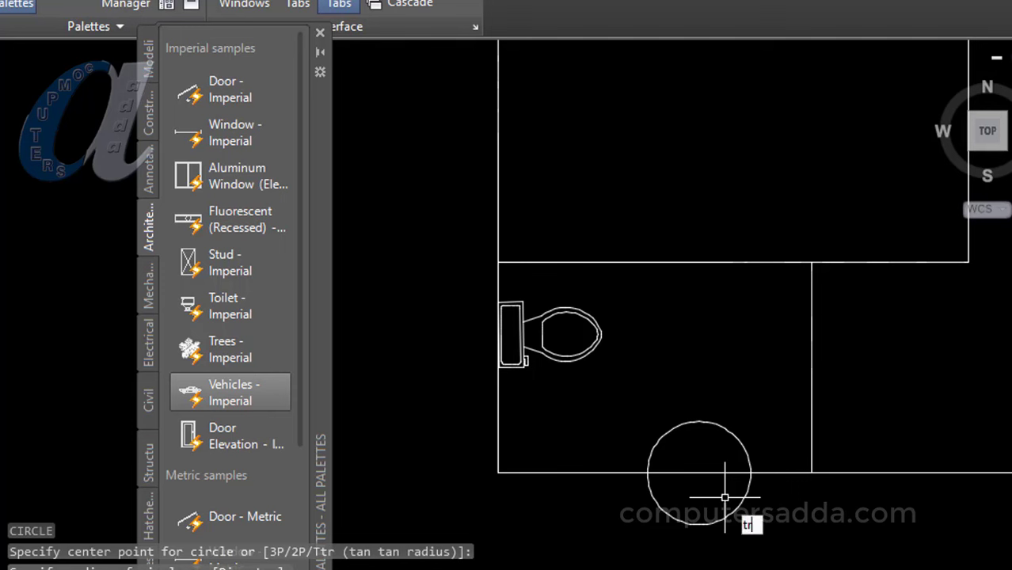
pyautogui.press('Return')
pyautogui.press('Return')
pyautogui.click(725, 519)
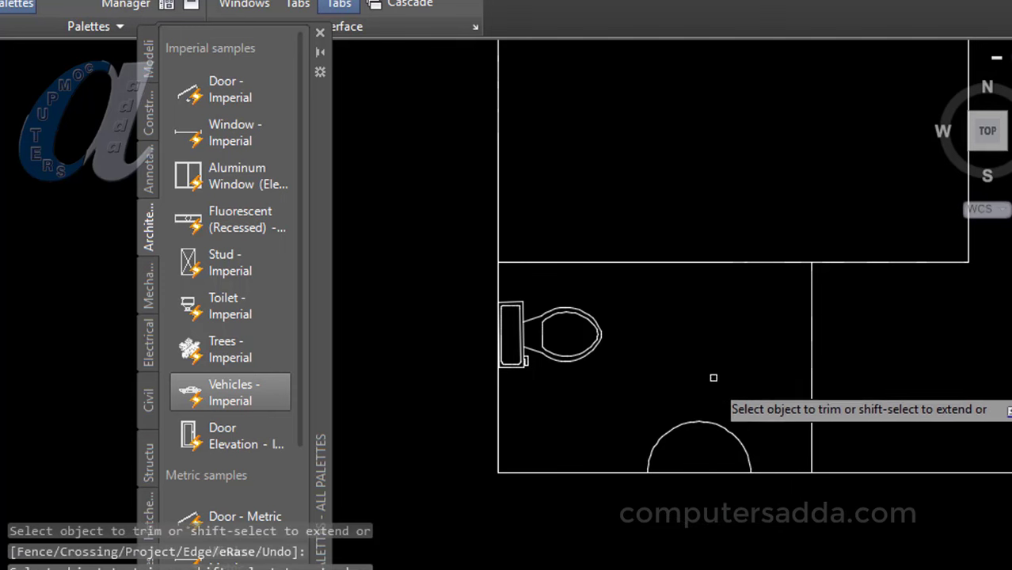
pyautogui.scroll(2, 700, 452)
pyautogui.scroll(2, 680, 416)
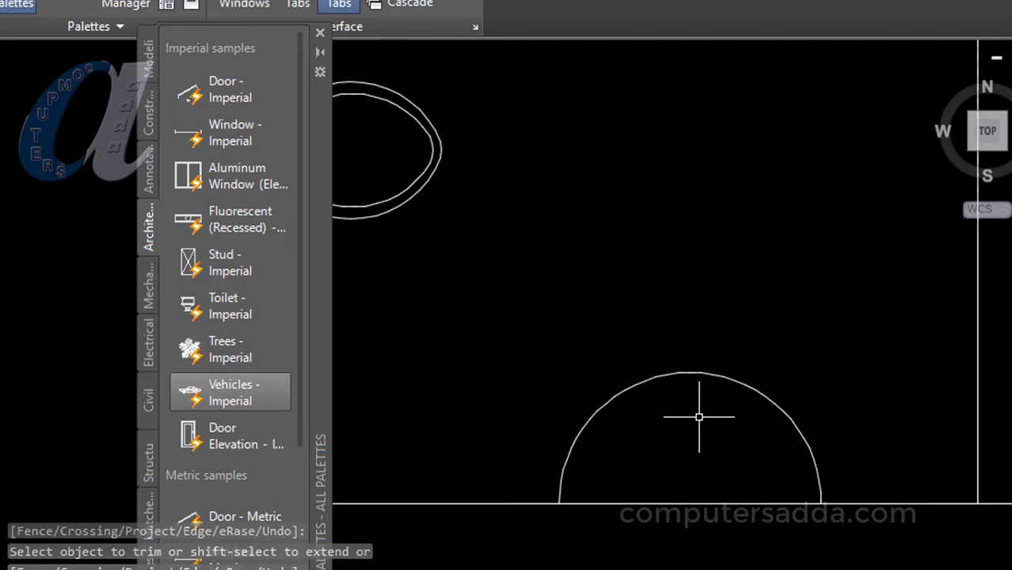
pyautogui.write('c')
# Draw a small circle inside the semicircle with a vertical line from its centre to its bottom
pyautogui.press('Return')
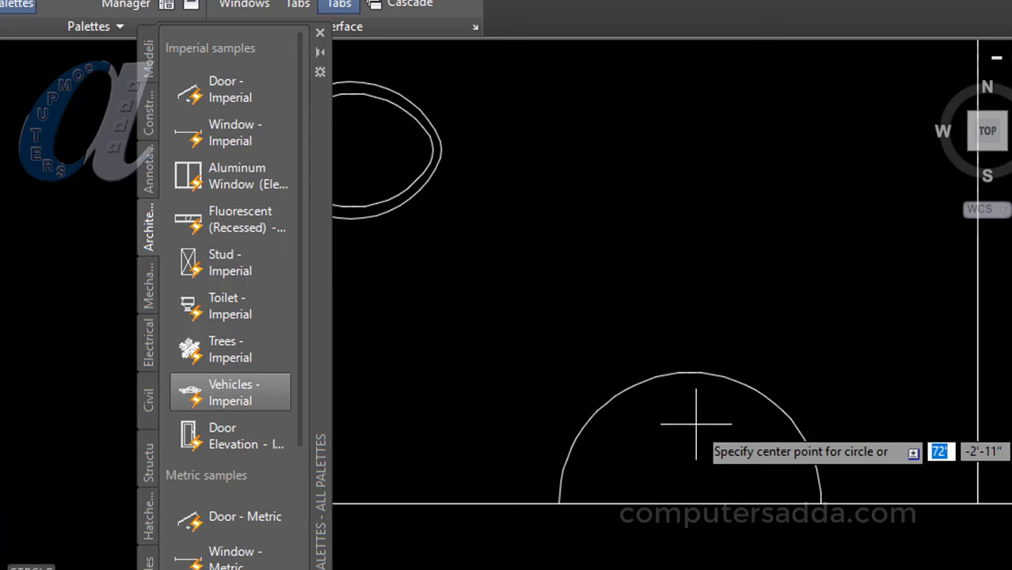
pyautogui.click(688, 428)
pyautogui.click(702, 428)
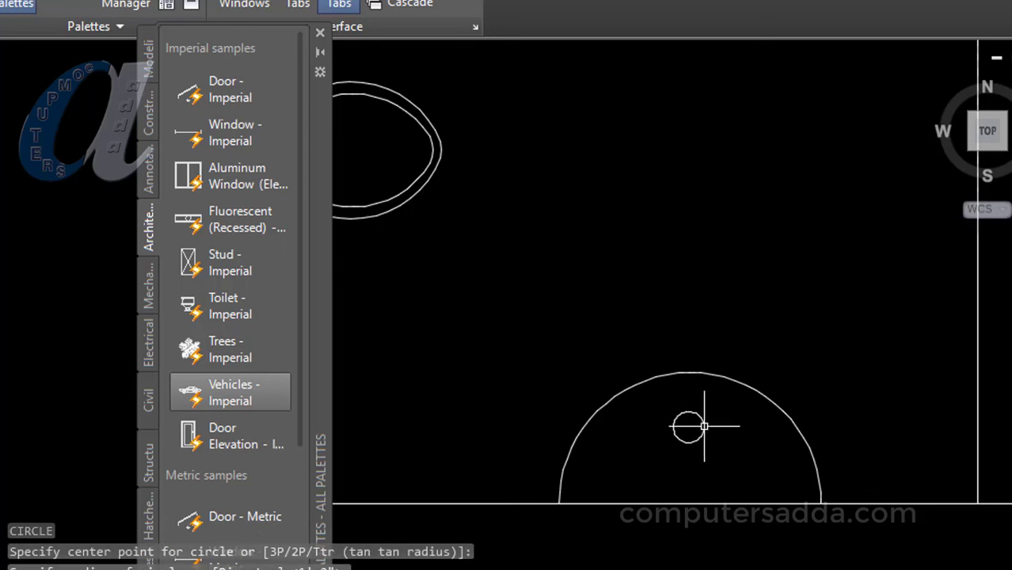
pyautogui.press('Return')
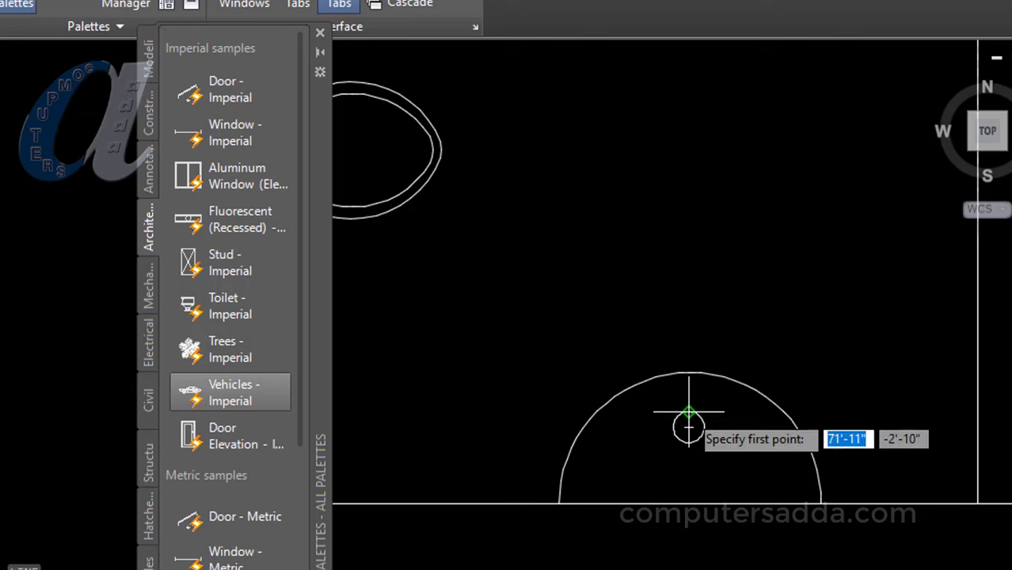
pyautogui.click(688, 428)
pyautogui.click(688, 442)
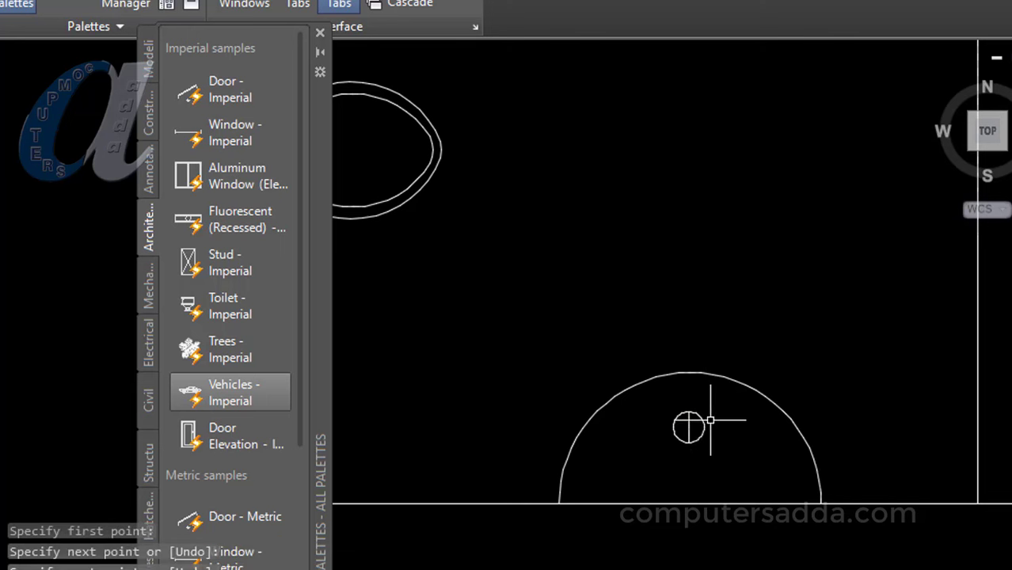
pyautogui.scroll(4, 701, 429)
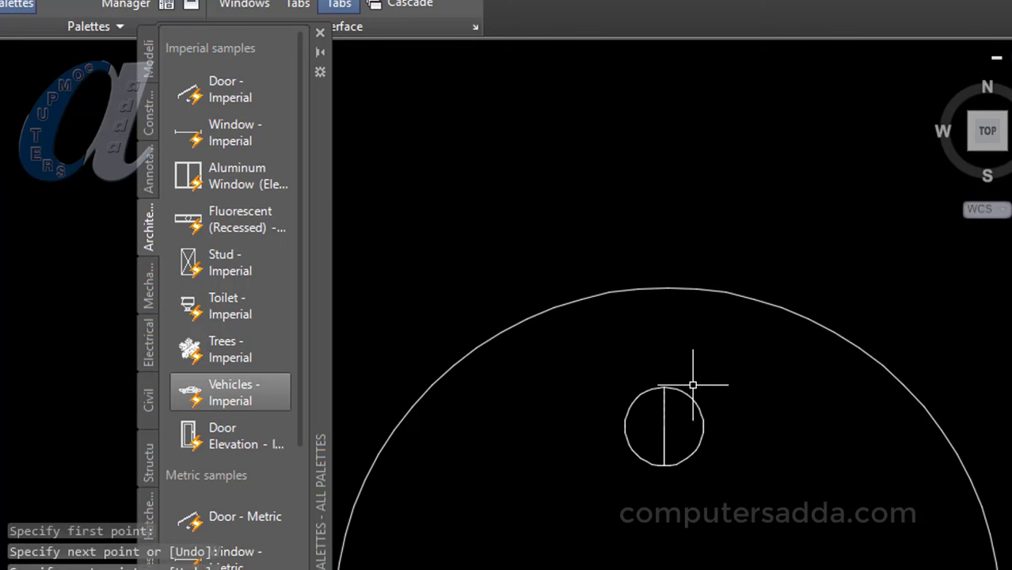
pyautogui.press('Return')
# Polar-array the vertical line 20 times around the small circle's centre
pyautogui.write('ar')
pyautogui.press('Return')
pyautogui.click(664, 421)
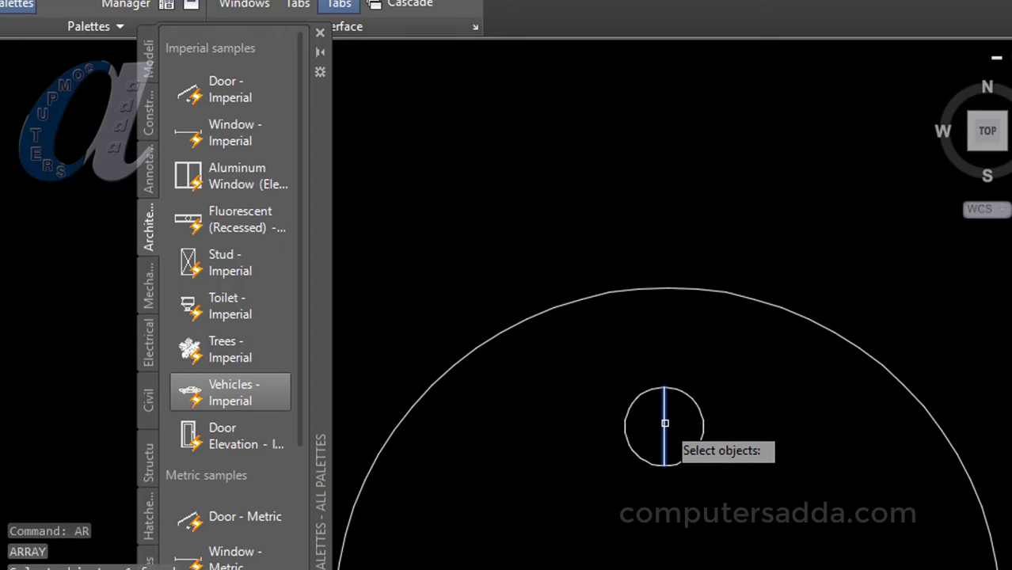
pyautogui.press('Return')
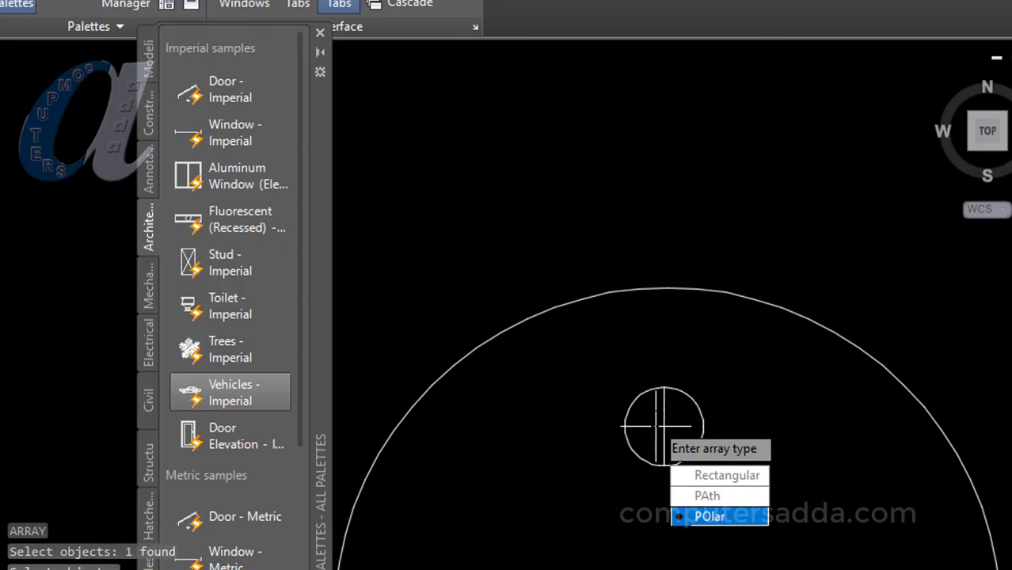
pyautogui.write('po')
pyautogui.press('Return')
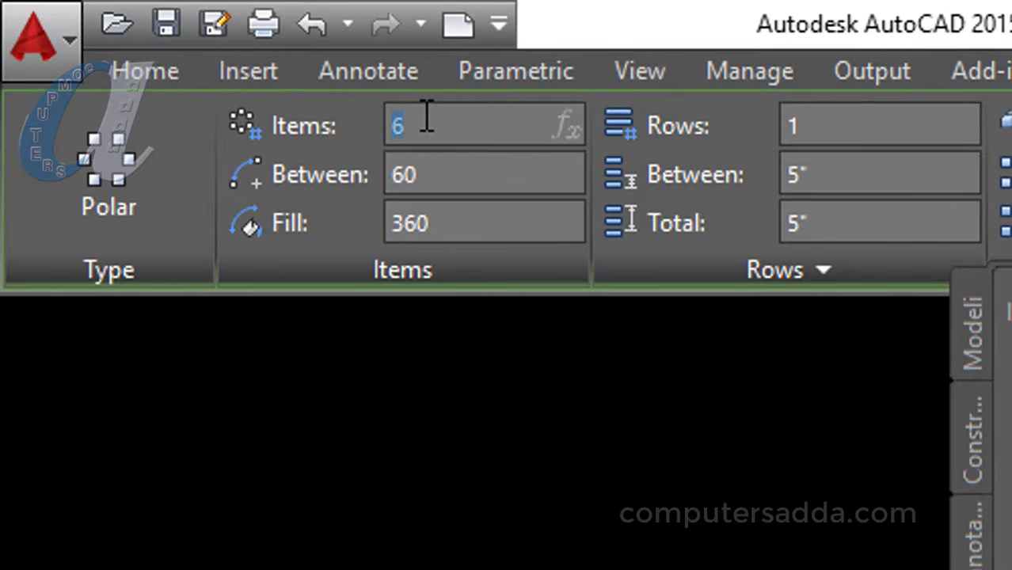
pyautogui.write('20')
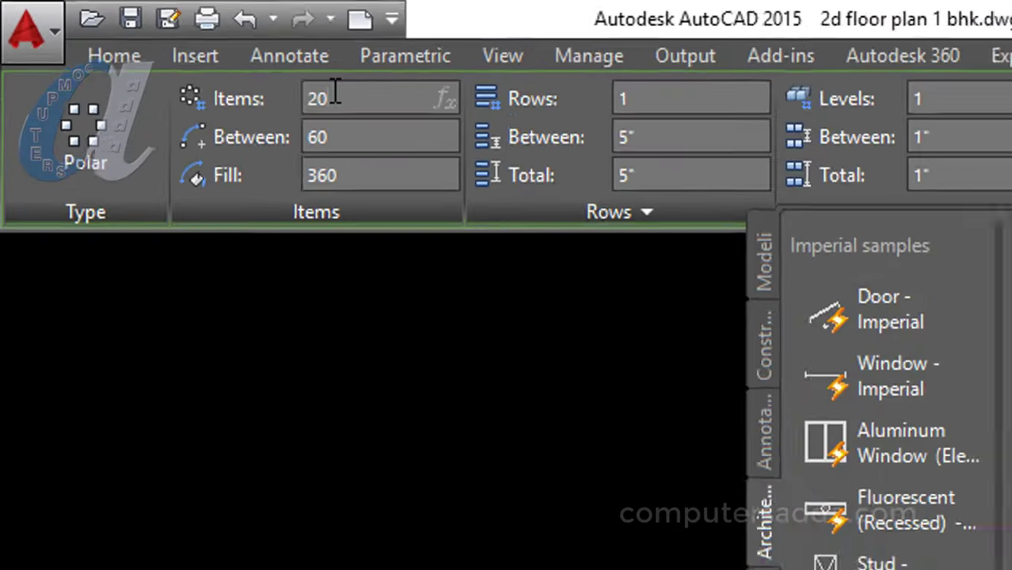
pyautogui.press('Return')
pyautogui.press('Return')
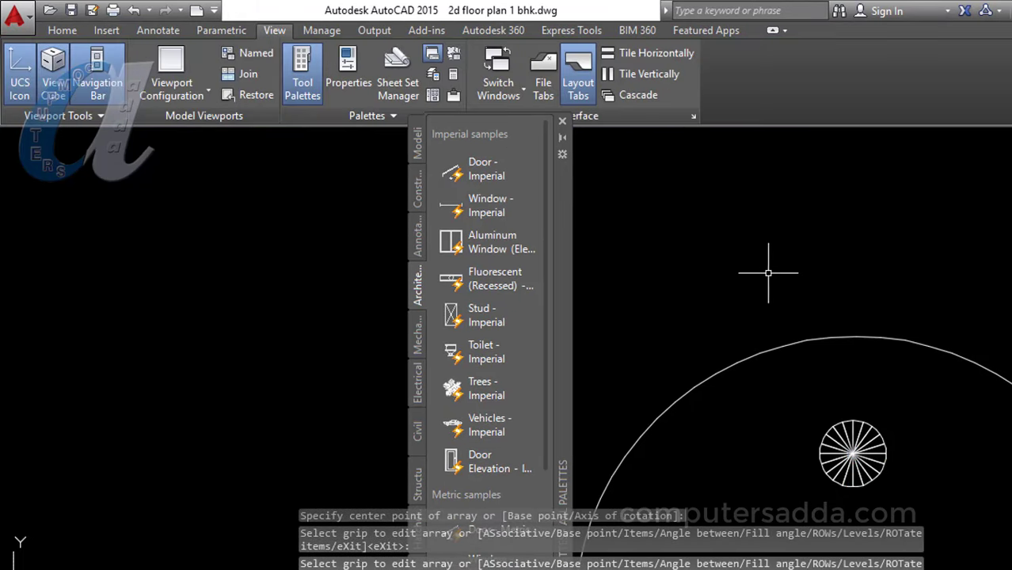
# Draw a tall narrow rectangle below the spoked drain
pyautogui.scroll(-2, 831, 276)
pyautogui.scroll(-1, 767, 274)
pyautogui.scroll(2, 824, 357)
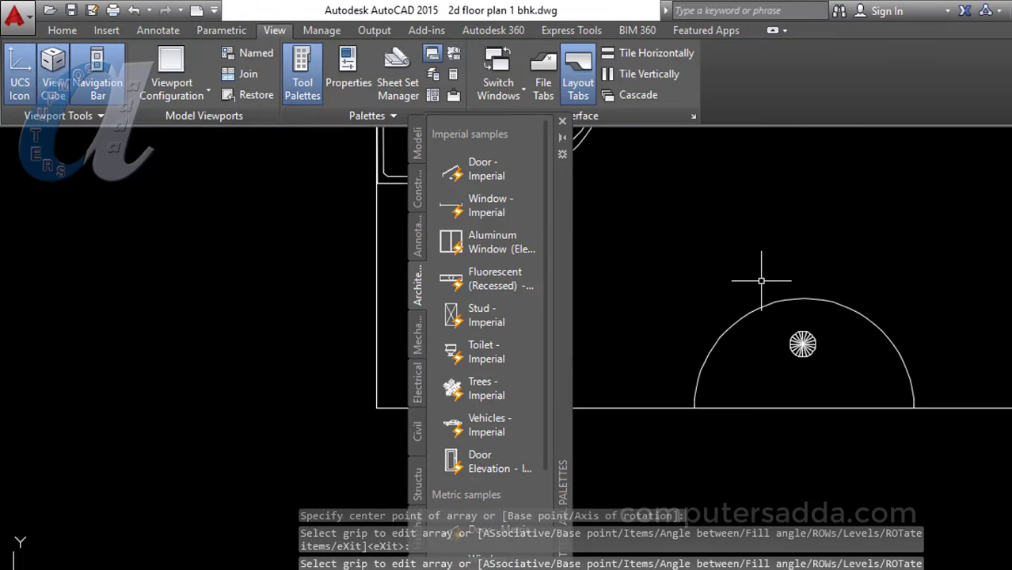
pyautogui.scroll(3, 829, 280)
pyautogui.scroll(-3, 803, 377)
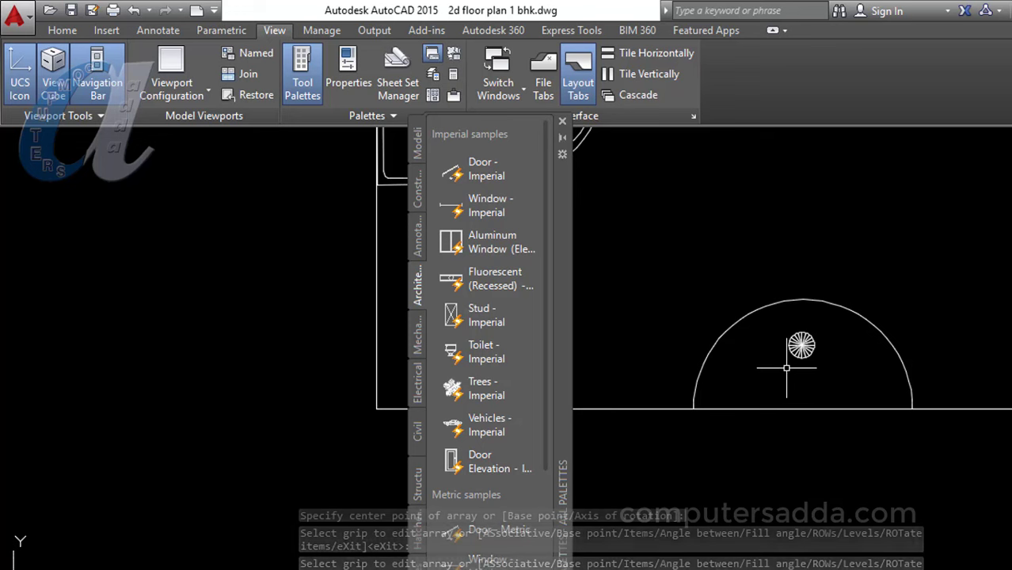
pyautogui.write('r')
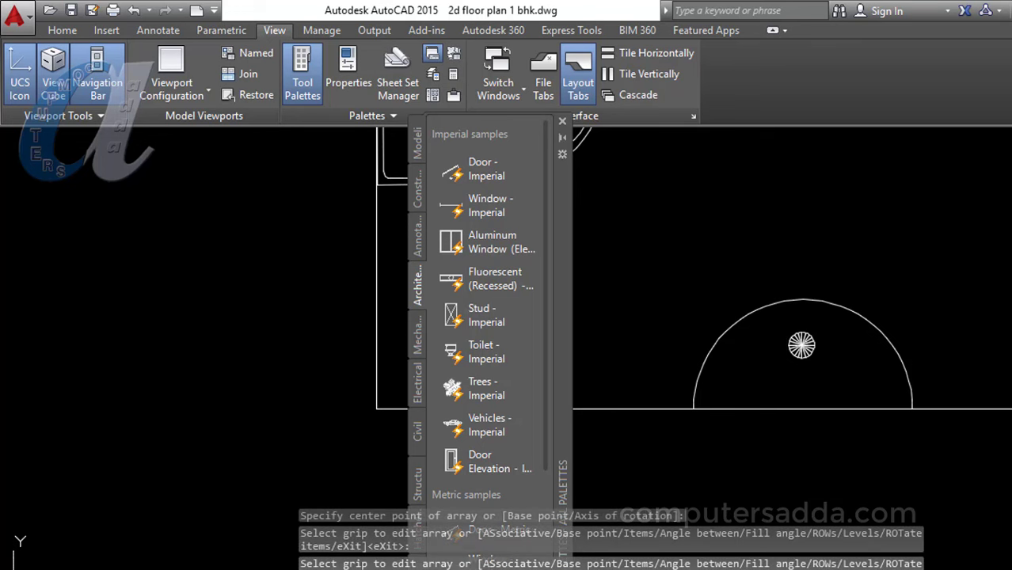
pyautogui.press('Return')
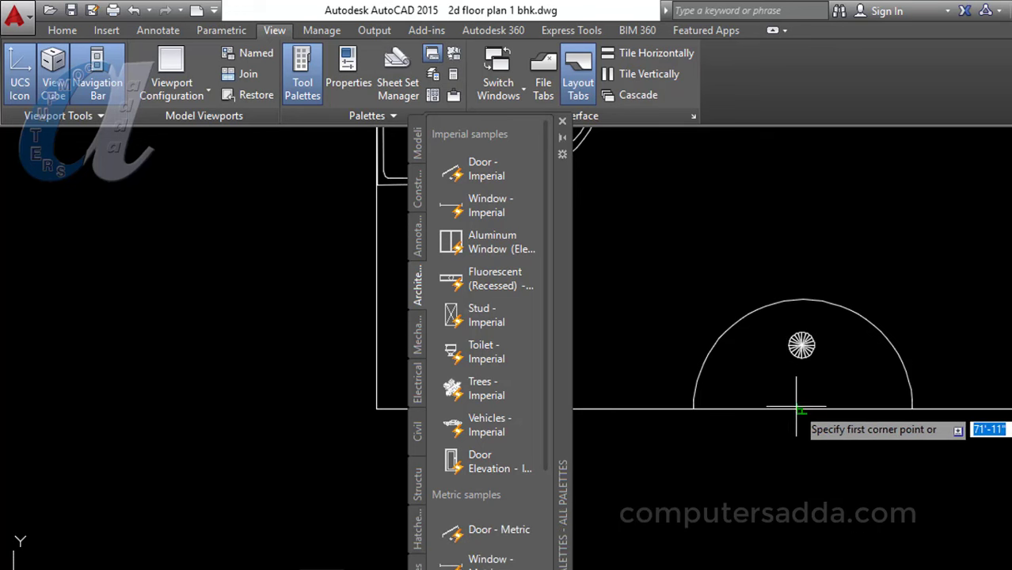
pyautogui.click(788, 409)
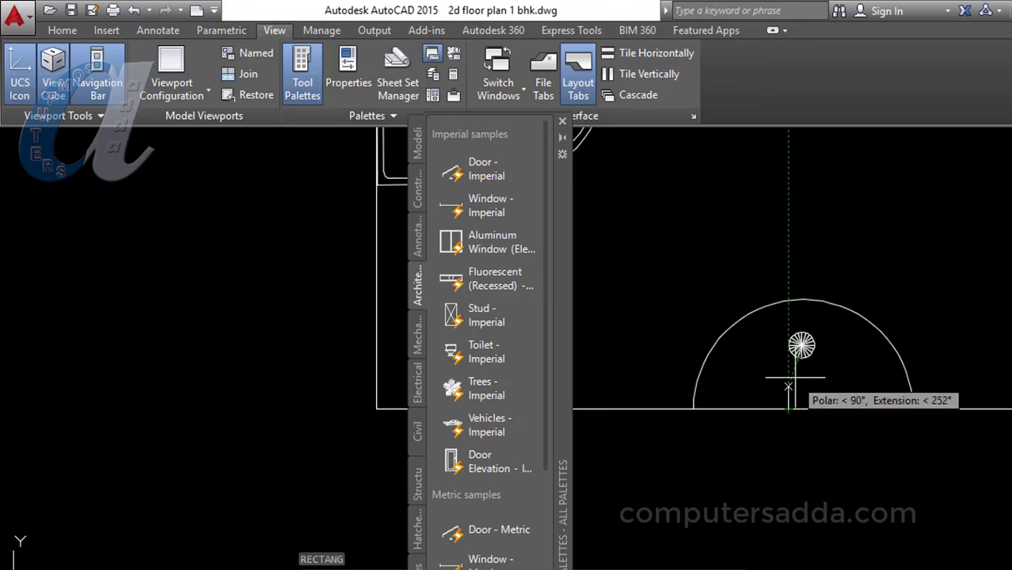
pyautogui.scroll(4, 795, 377)
pyautogui.click(791, 370)
pyautogui.press('Return')
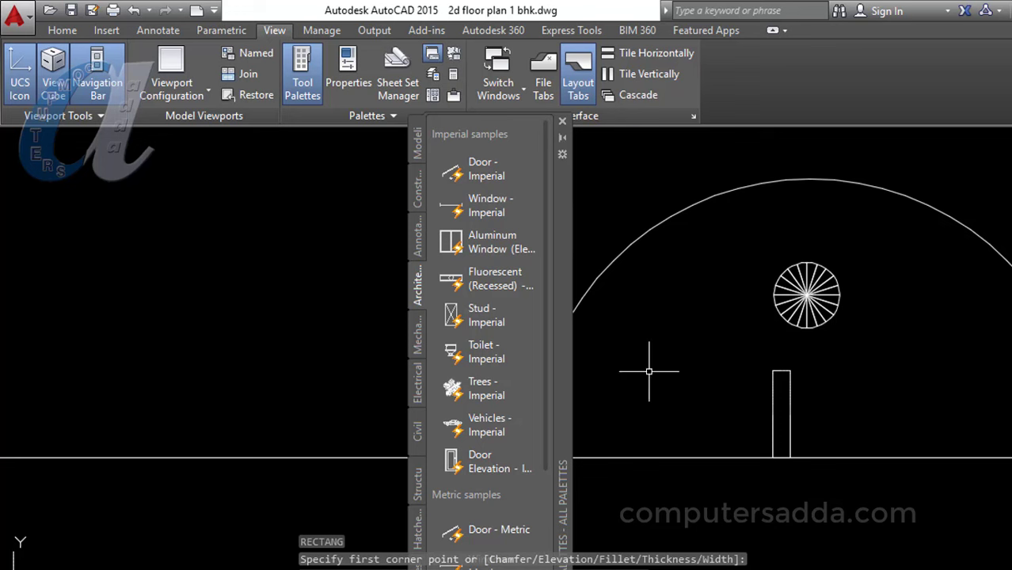
pyautogui.write('m')
# Move the tall rectangle slightly to the right
pyautogui.press('Return')
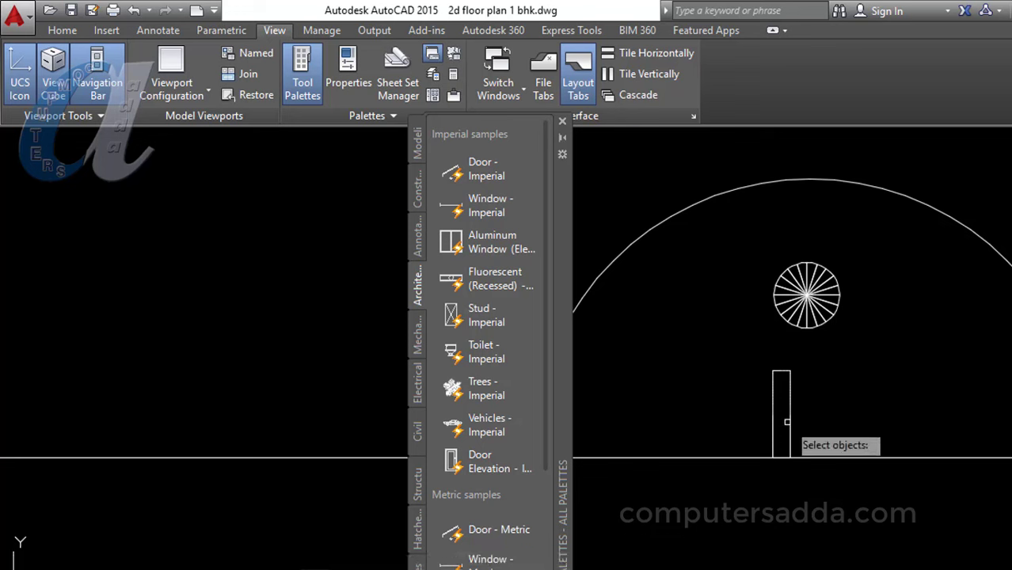
pyautogui.click(788, 420)
pyautogui.press('Return')
pyautogui.click(845, 426)
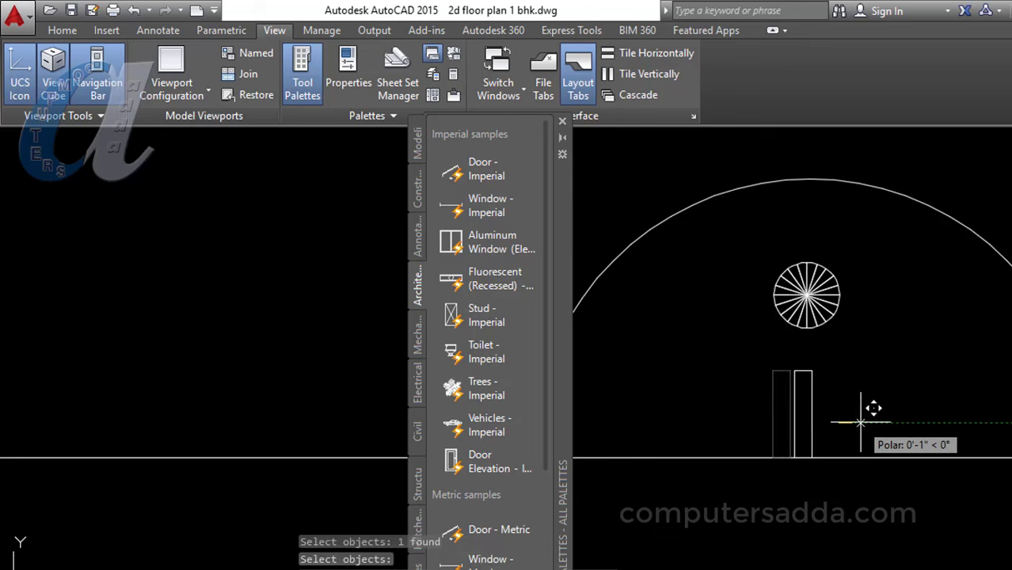
pyautogui.click(864, 422)
pyautogui.scroll(-3, 864, 422)
pyautogui.scroll(-3, 864, 420)
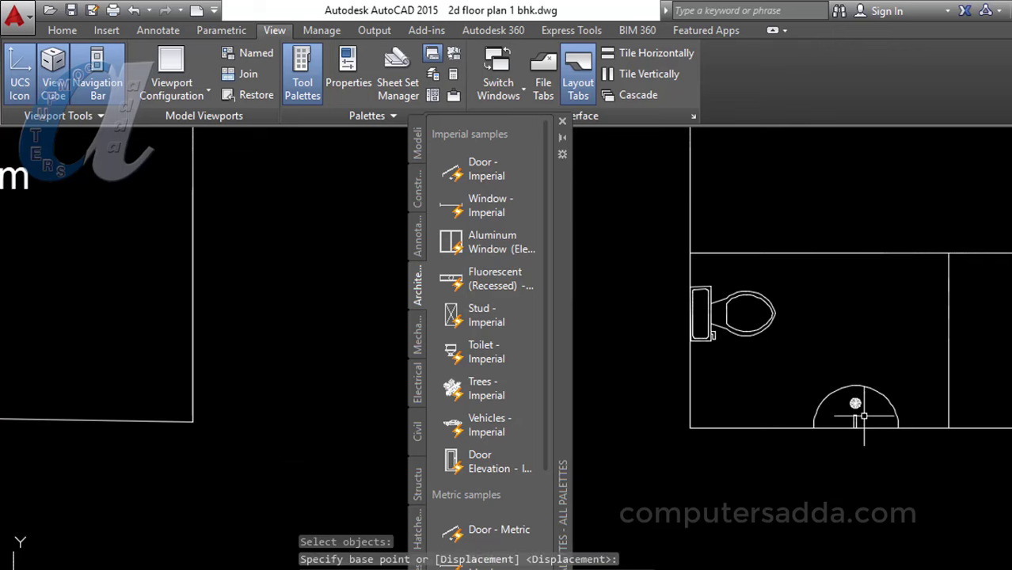
pyautogui.moveTo(803, 499); pyautogui.dragTo(745, 481, button='middle')
# Drag the Door - Imperial block from the Architectural palette into the empty area left of the plan
pyautogui.scroll(-3, 745, 482)
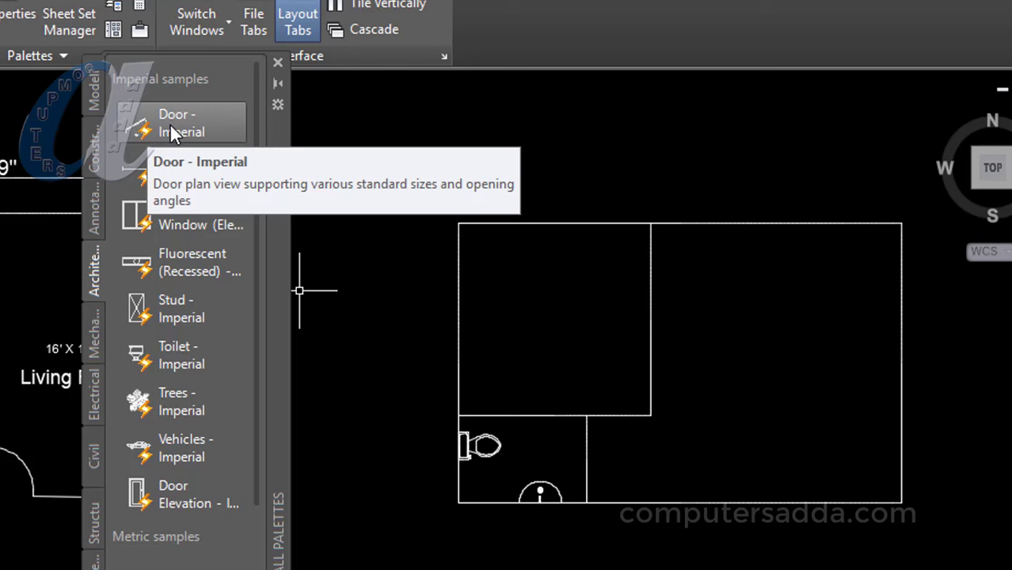
pyautogui.moveTo(176, 124); pyautogui.dragTo(400, 175)
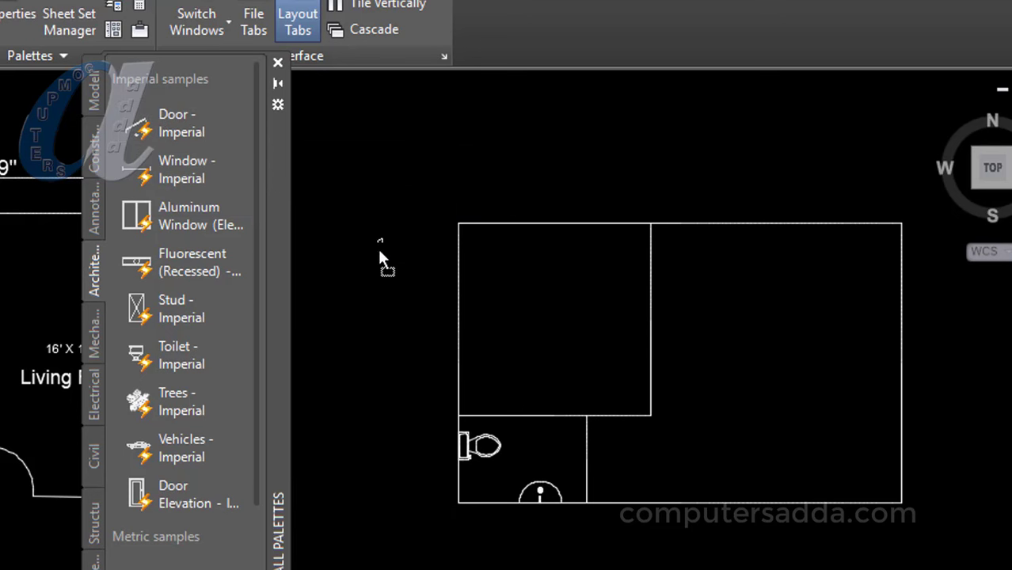
pyautogui.scroll(2, 395, 367)
pyautogui.scroll(2, 375, 384)
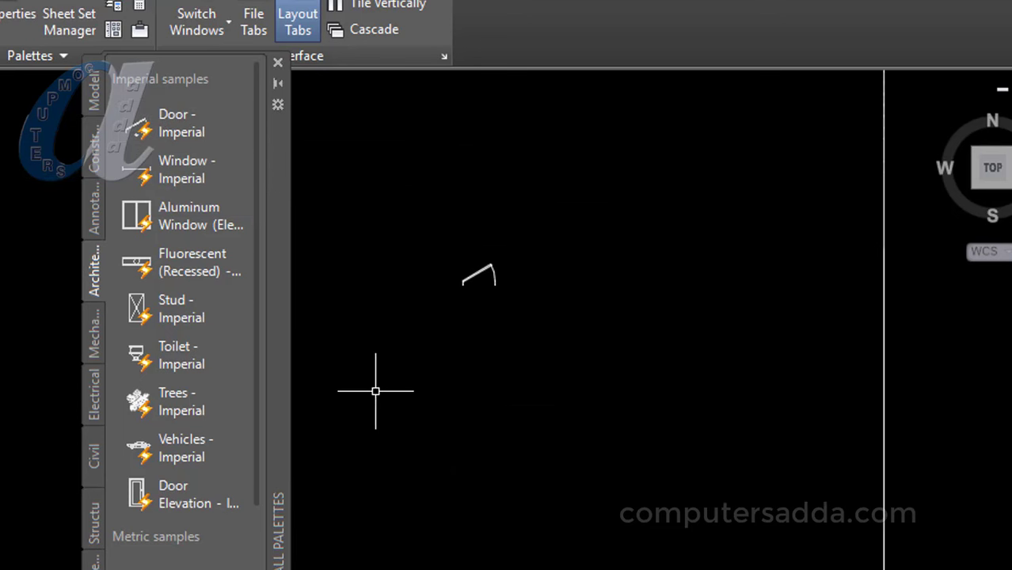
pyautogui.scroll(1, 375, 392)
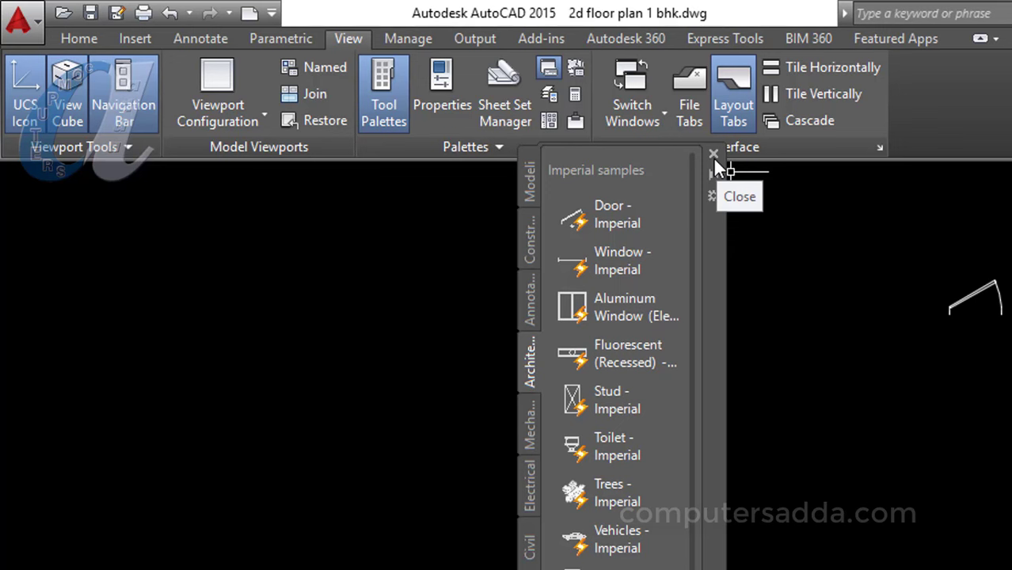
# Close the tool palettes and show the placed door's properties with PR
pyautogui.click(713, 156)
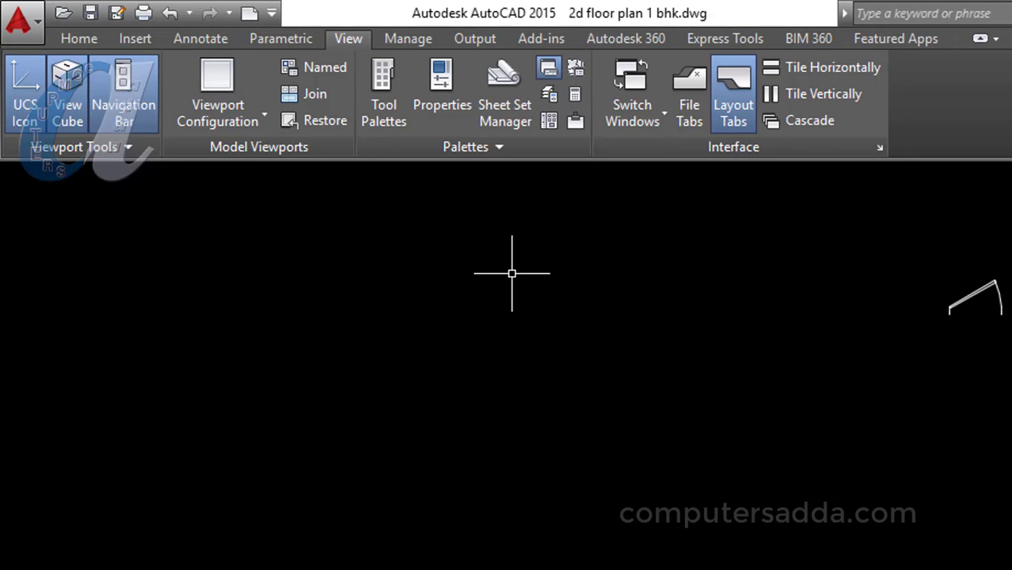
pyautogui.write('PR')
pyautogui.press('Return')
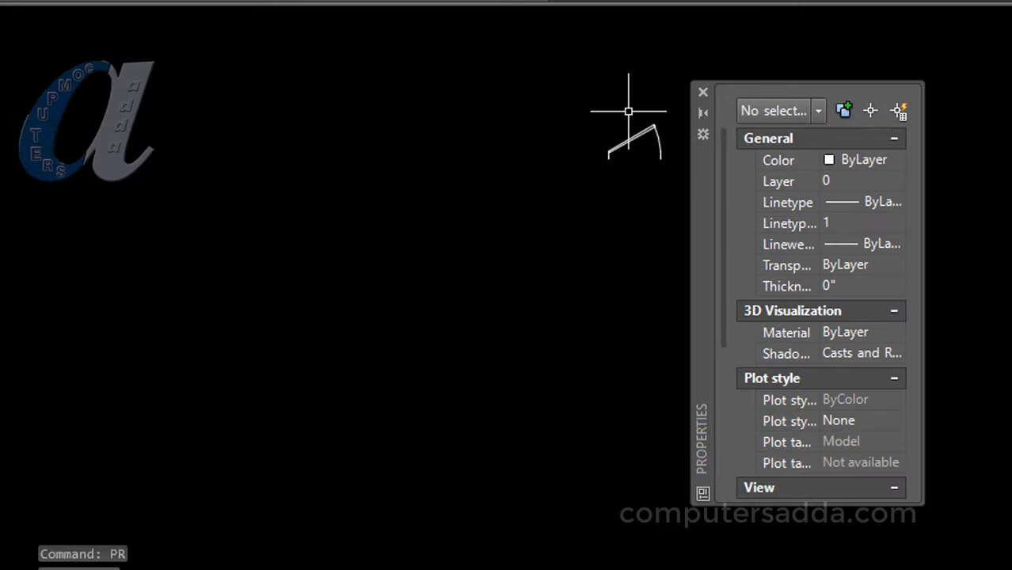
pyautogui.moveTo(698, 238); pyautogui.dragTo(193, 248)
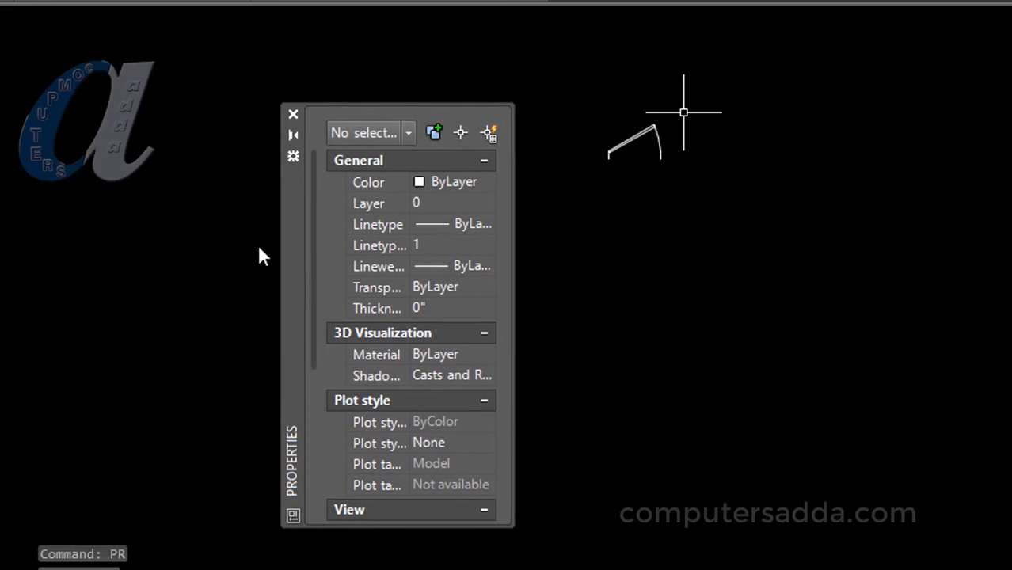
pyautogui.click(633, 139)
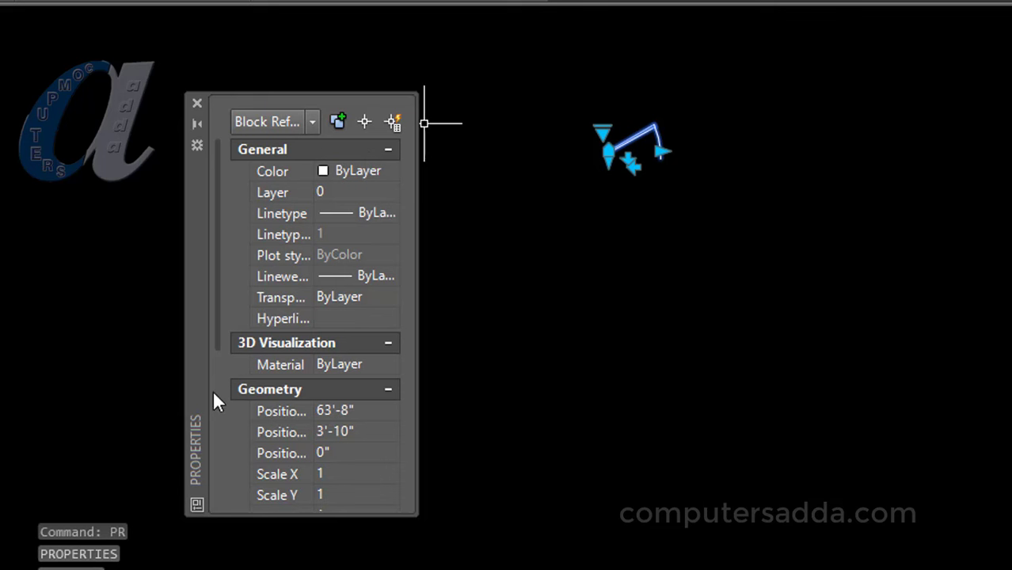
# Set the door's Opening to Open 90°, then close Properties and deselect
pyautogui.scroll(-5, 301, 337)
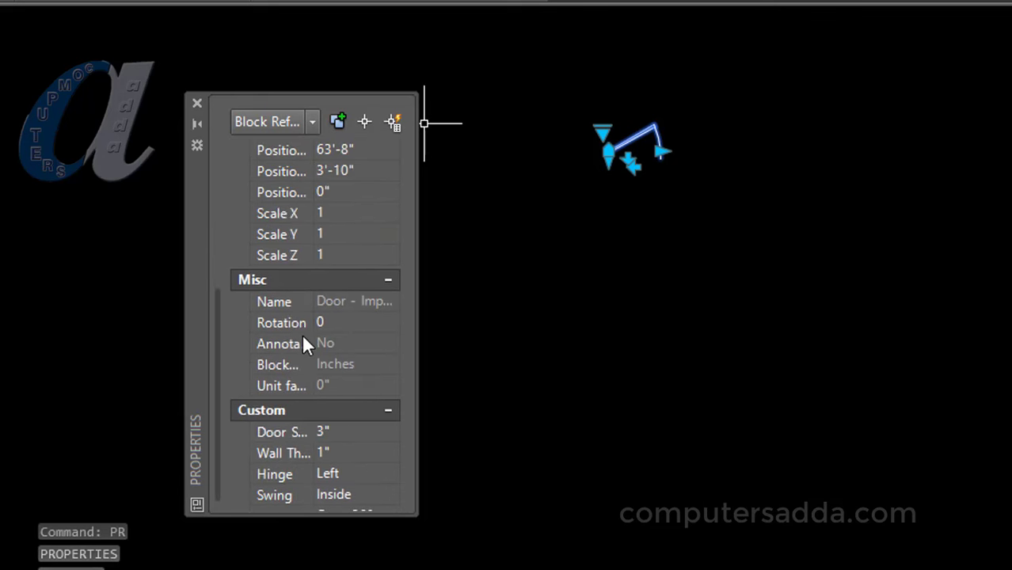
pyautogui.scroll(-1, 309, 372)
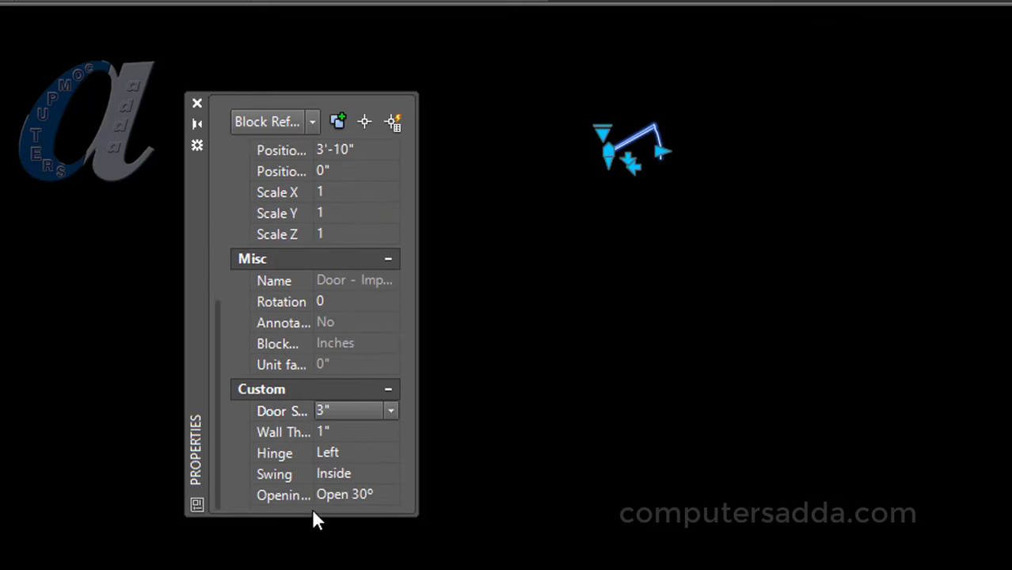
pyautogui.click(371, 496)
pyautogui.click(382, 492)
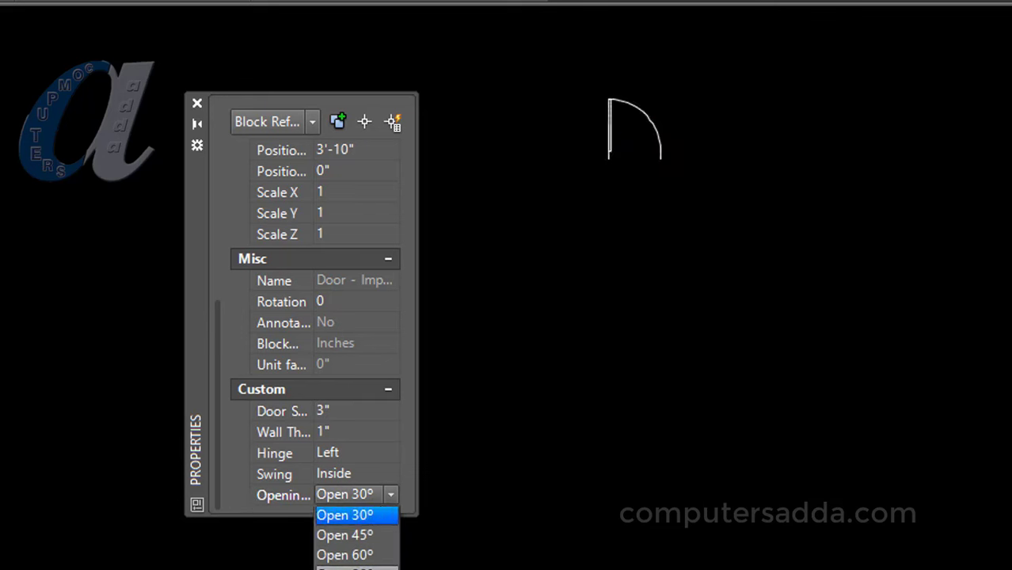
pyautogui.click(344, 567)
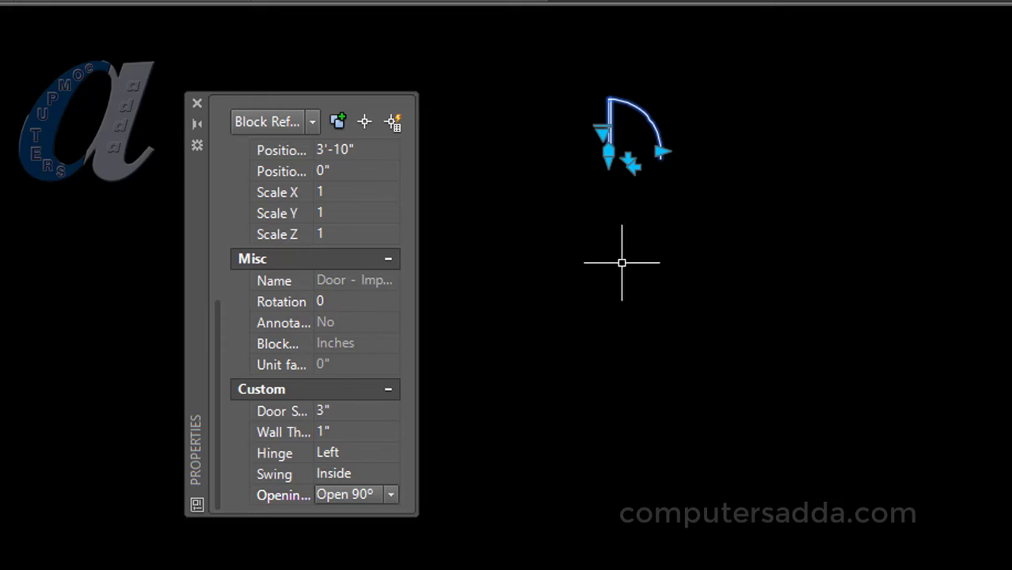
pyautogui.moveTo(622, 262); pyautogui.dragTo(561, 330, button='middle')
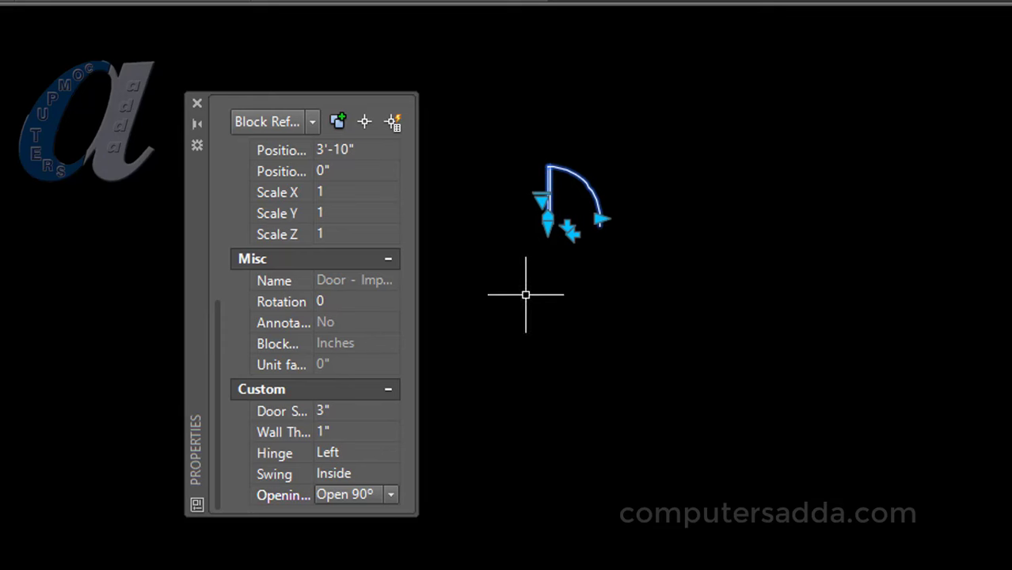
pyautogui.click(198, 102)
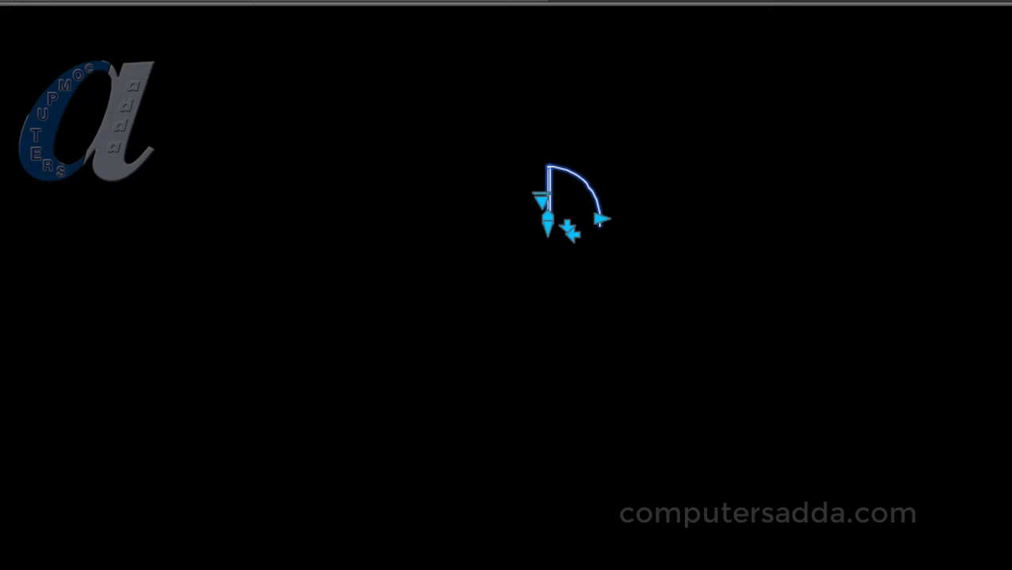
pyautogui.press('Escape')
pyautogui.scroll(-3, 203, 203)
pyautogui.scroll(-2, 203, 202)
# Scale the small door up to full size from its corner base point
pyautogui.scroll(4, 202, 142)
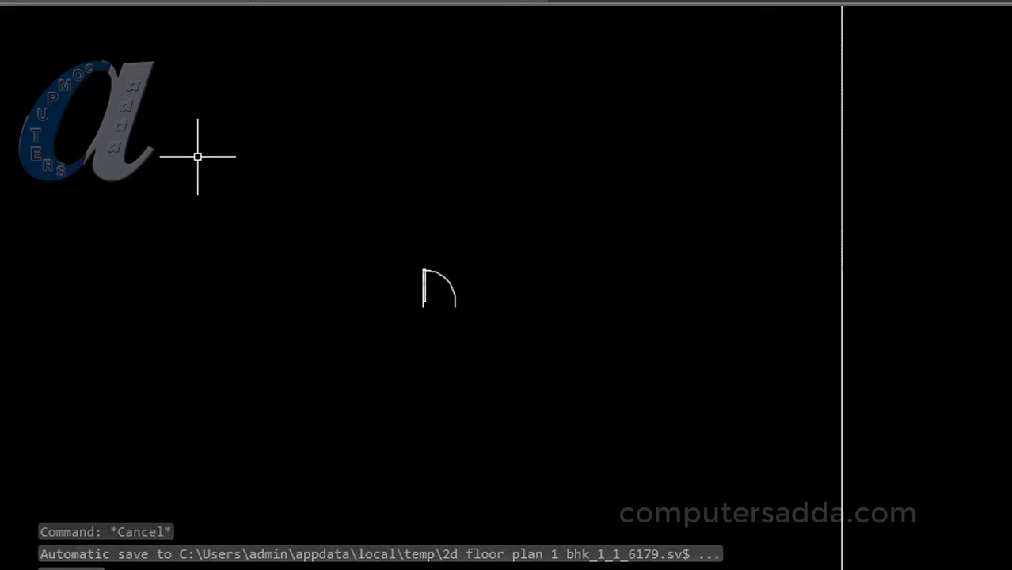
pyautogui.write('SC')
pyautogui.press('Return')
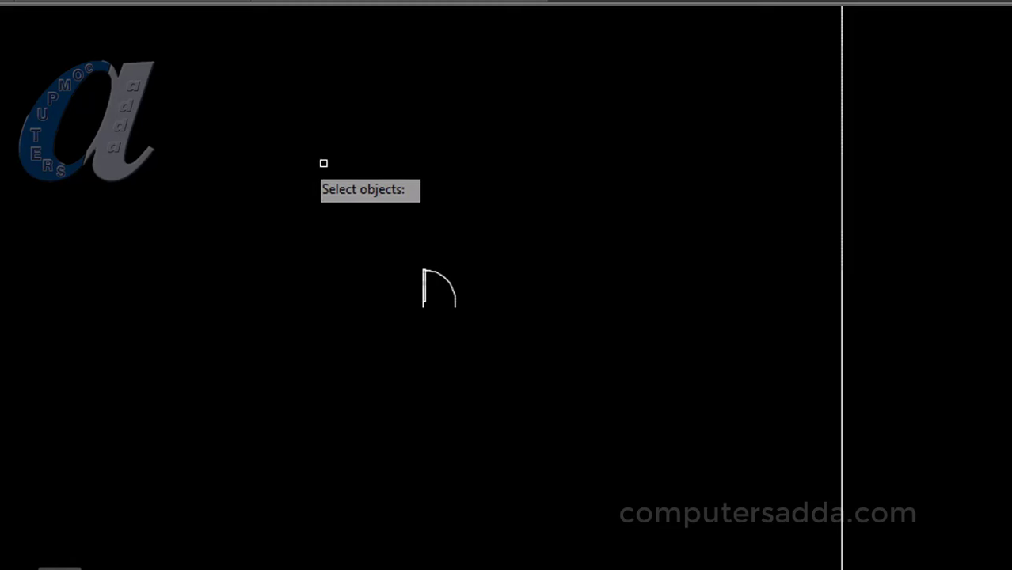
pyautogui.click(454, 308)
pyautogui.press('Return')
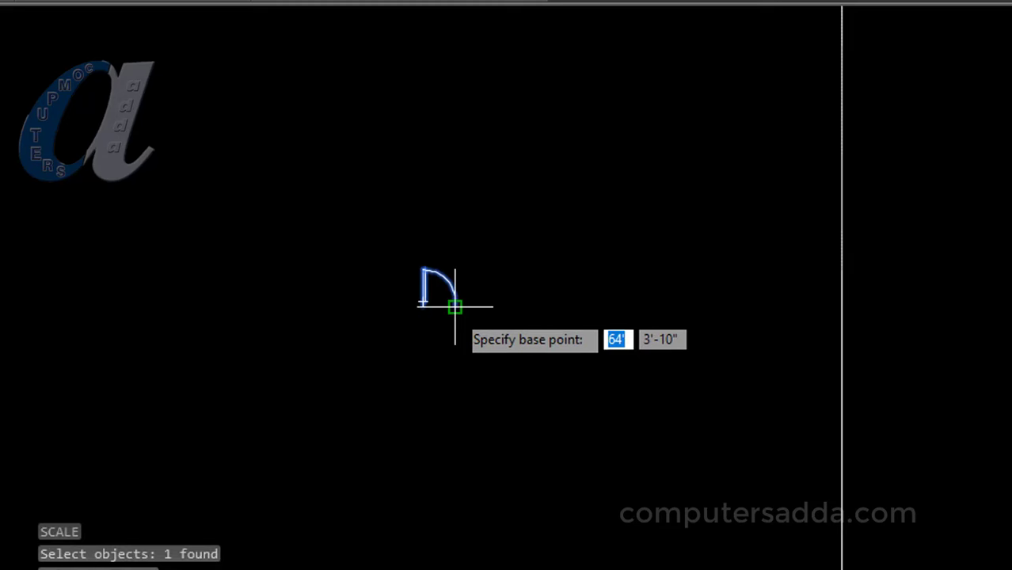
pyautogui.click(455, 308)
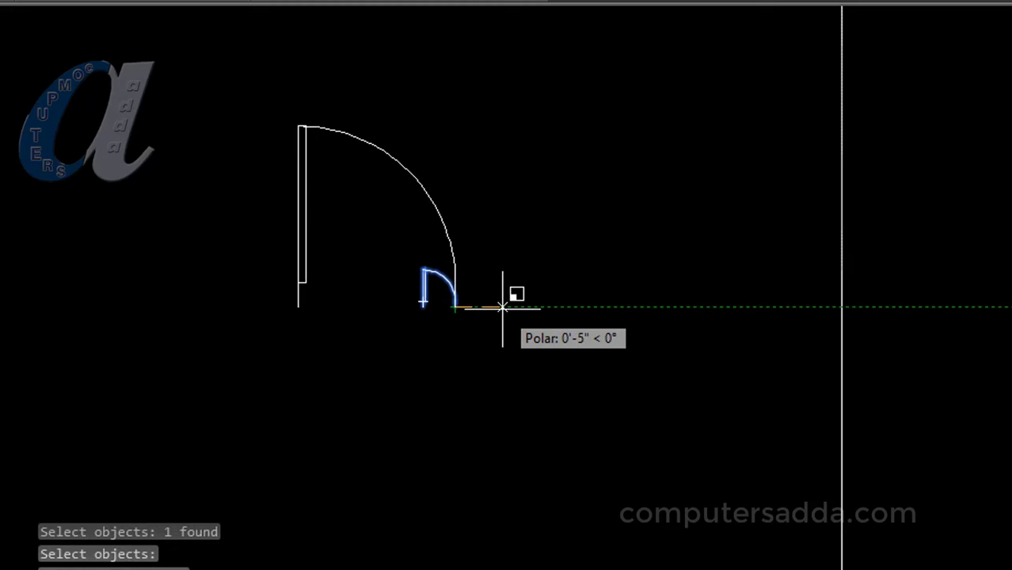
pyautogui.scroll(-5, 513, 306)
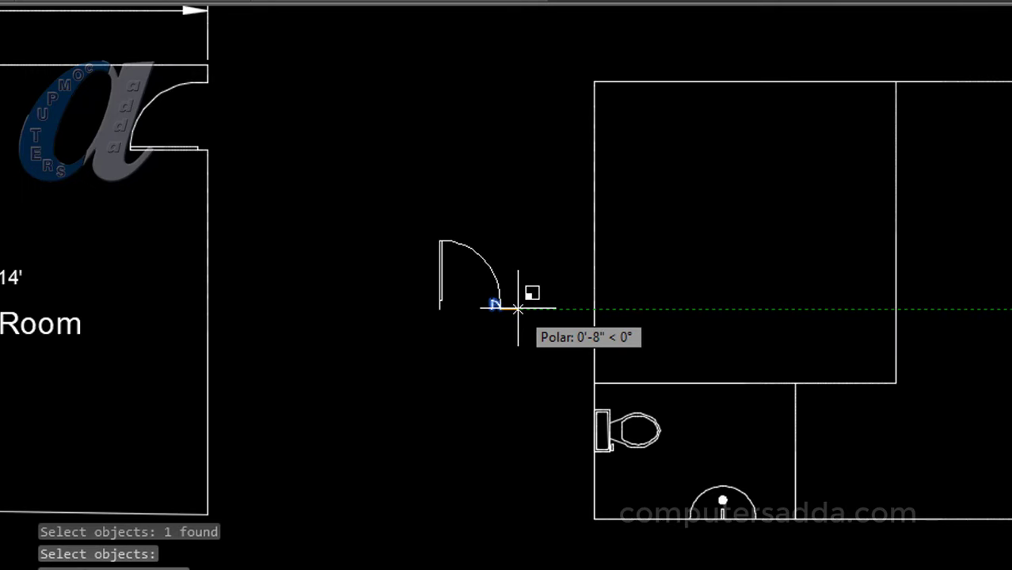
pyautogui.press('Return')
pyautogui.moveTo(529, 245); pyautogui.dragTo(375, 211, button='middle')
# Start copying the door with CP, using its corner as the base point
pyautogui.write('c')
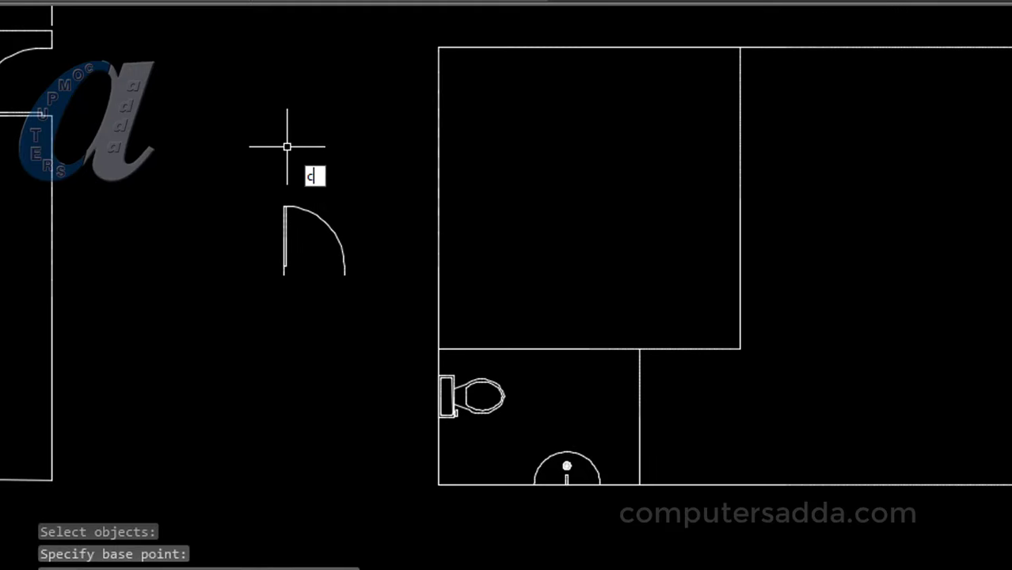
pyautogui.write('p')
pyautogui.press('Return')
pyautogui.click(202, 272)
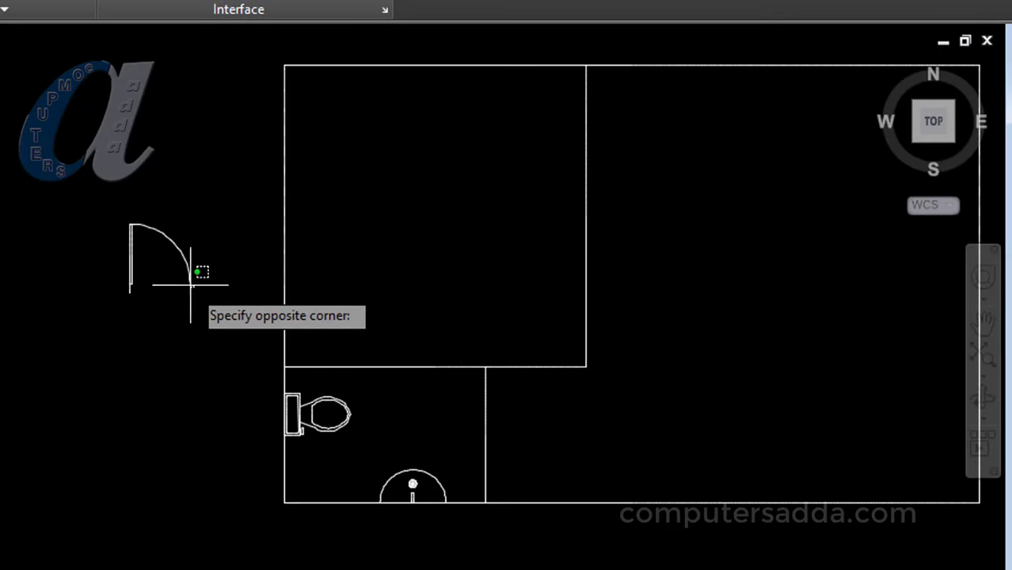
pyautogui.click(190, 286)
pyautogui.press('Return')
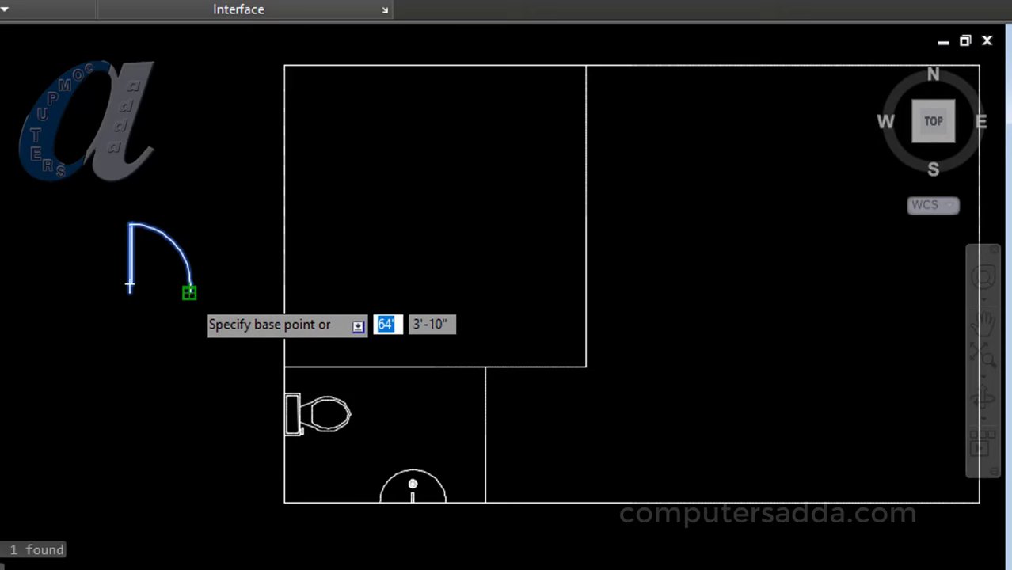
pyautogui.click(189, 292)
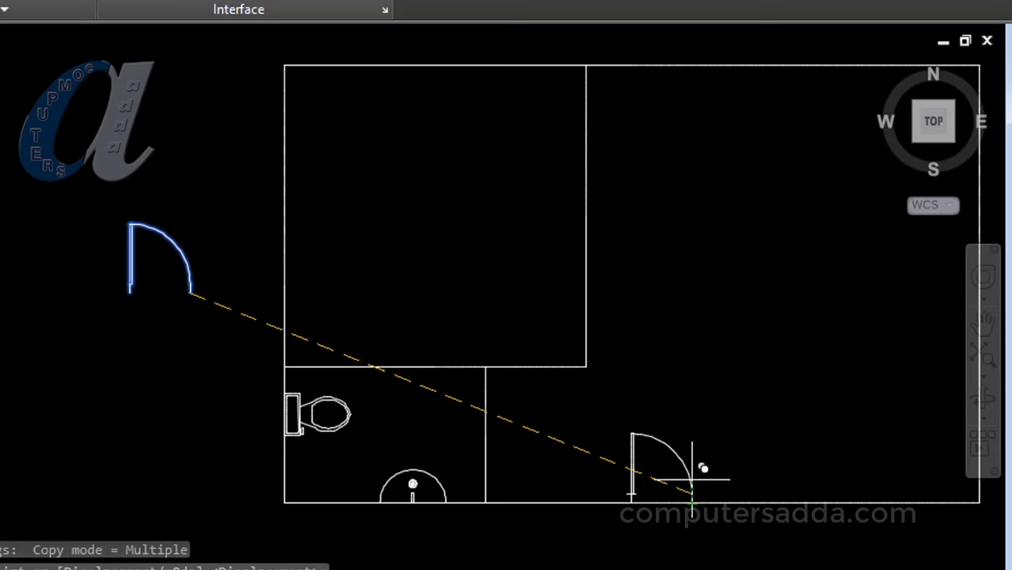
pyautogui.scroll(-4, 705, 470)
pyautogui.scroll(2, 742, 465)
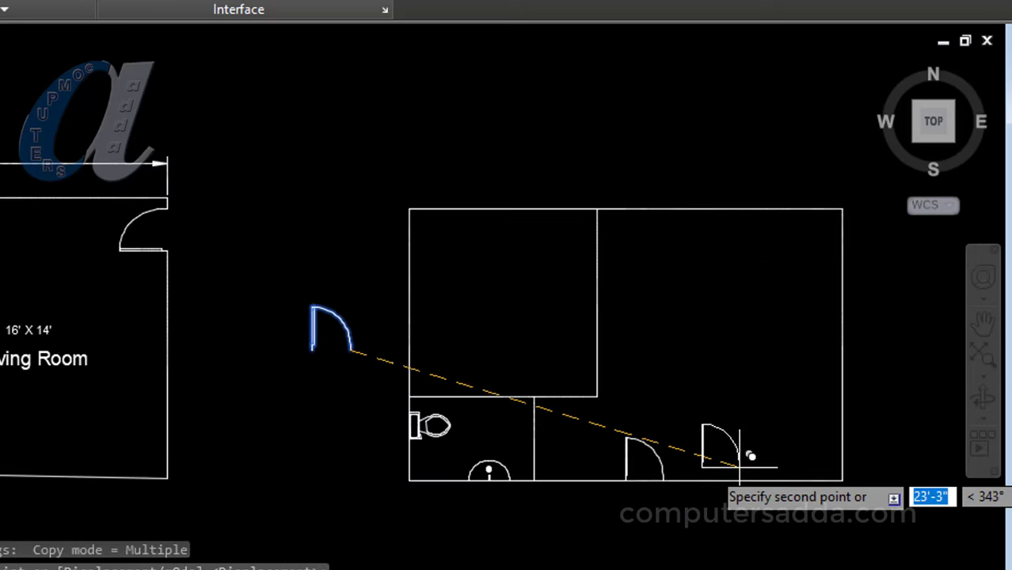
# Place door copies in the plan's top-right corner and twice in the upper-left room
pyautogui.click(833, 261)
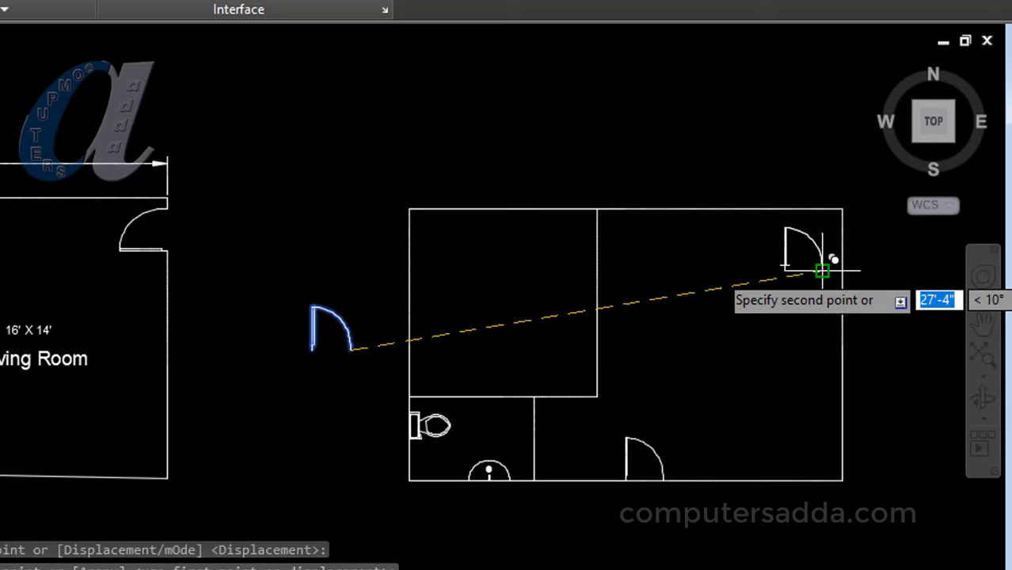
pyautogui.click(576, 367)
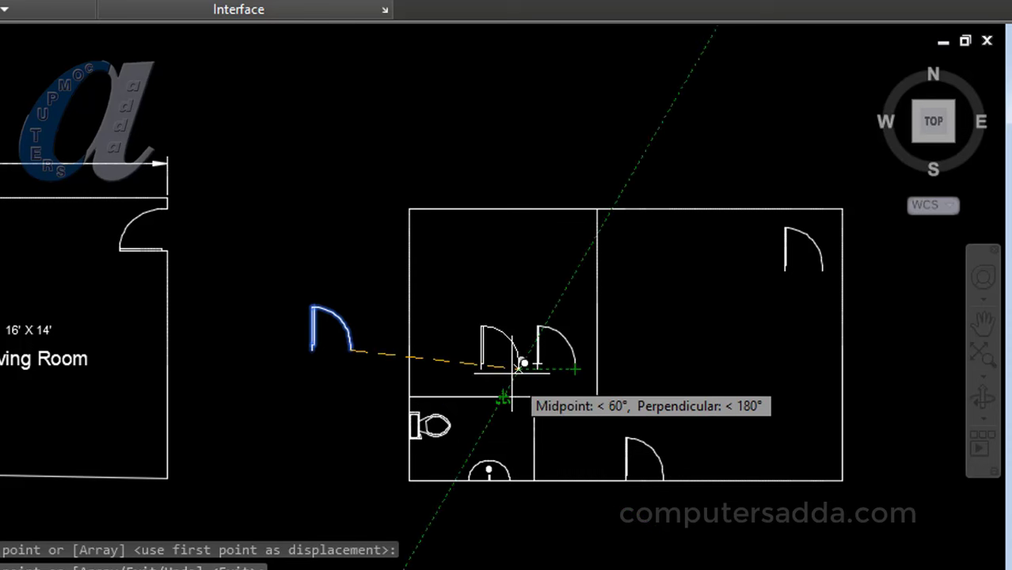
pyautogui.click(497, 391)
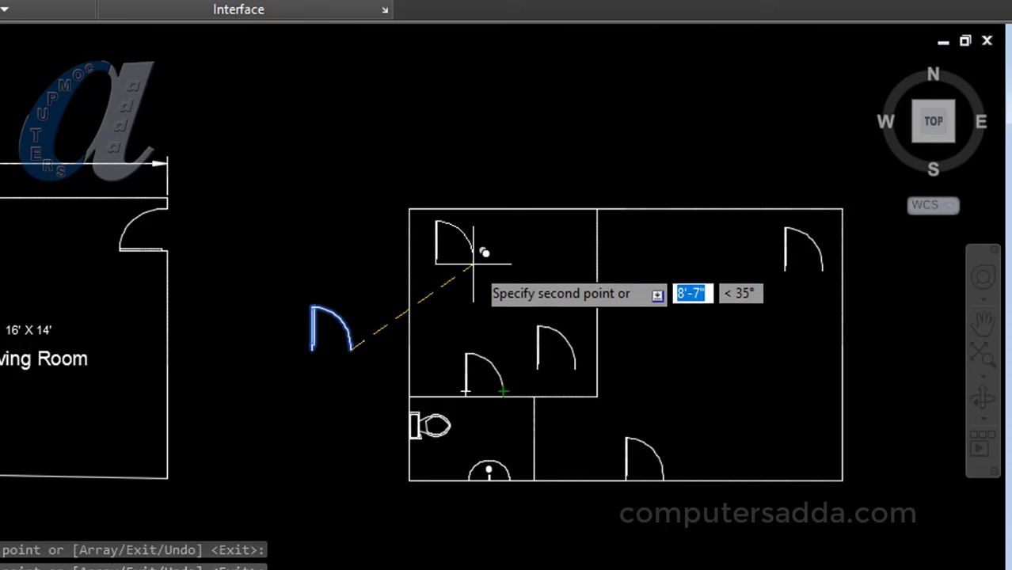
pyautogui.press('Escape')
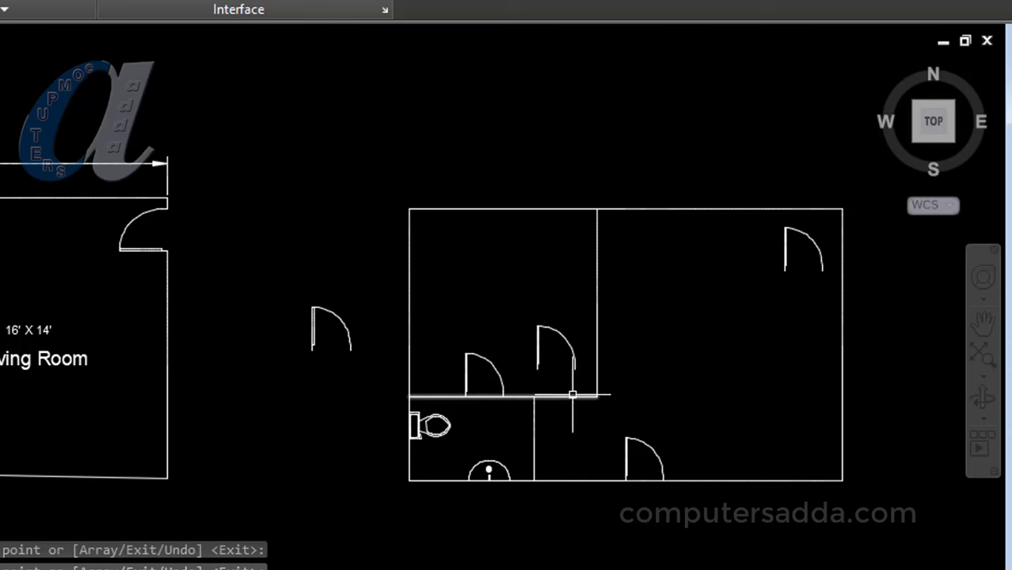
pyautogui.scroll(2, 538, 354)
pyautogui.scroll(-2, 539, 354)
pyautogui.scroll(2, 480, 333)
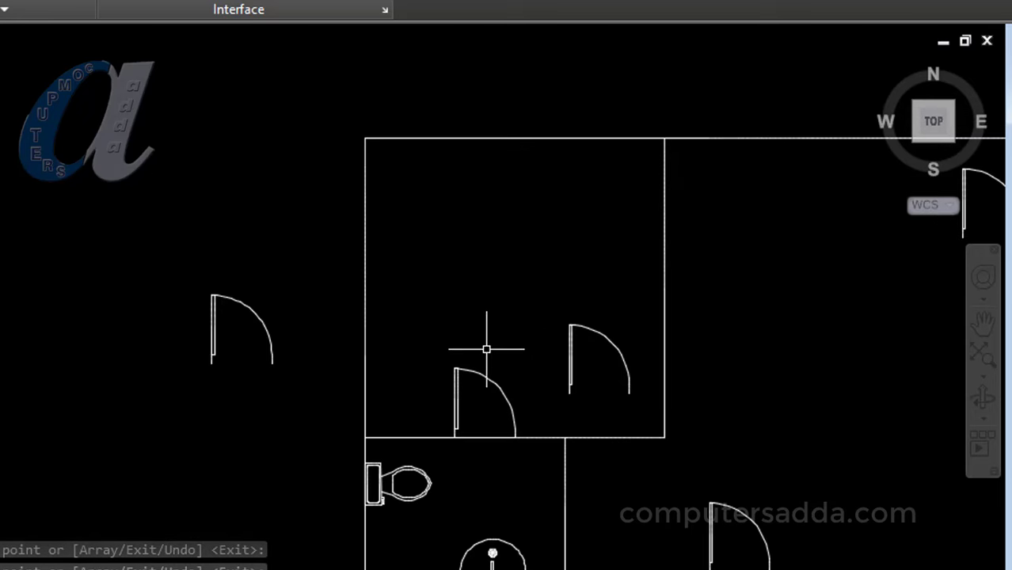
pyautogui.moveTo(487, 317); pyautogui.dragTo(594, 266, button='middle')
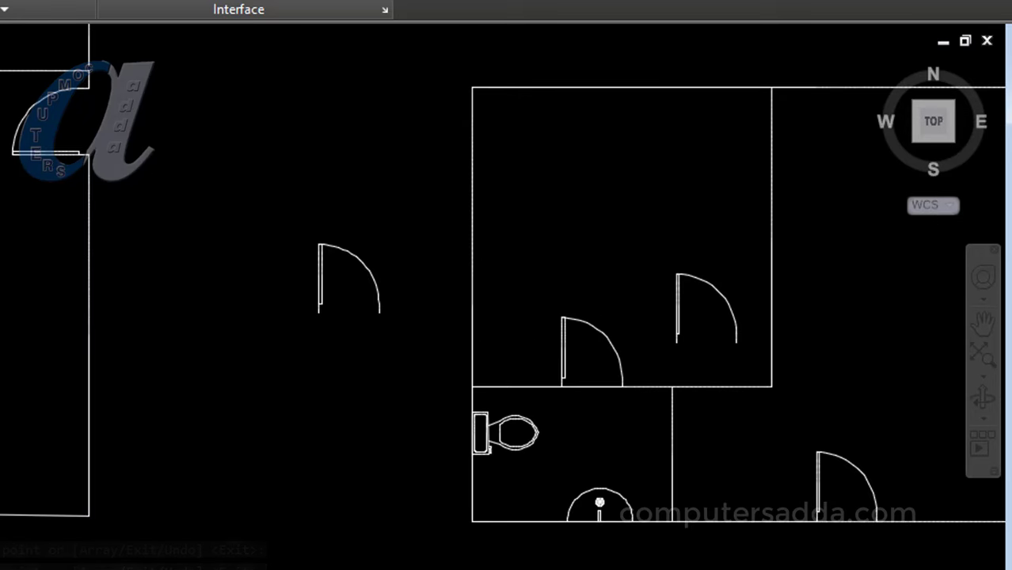
pyautogui.scroll(-3, 565, 278)
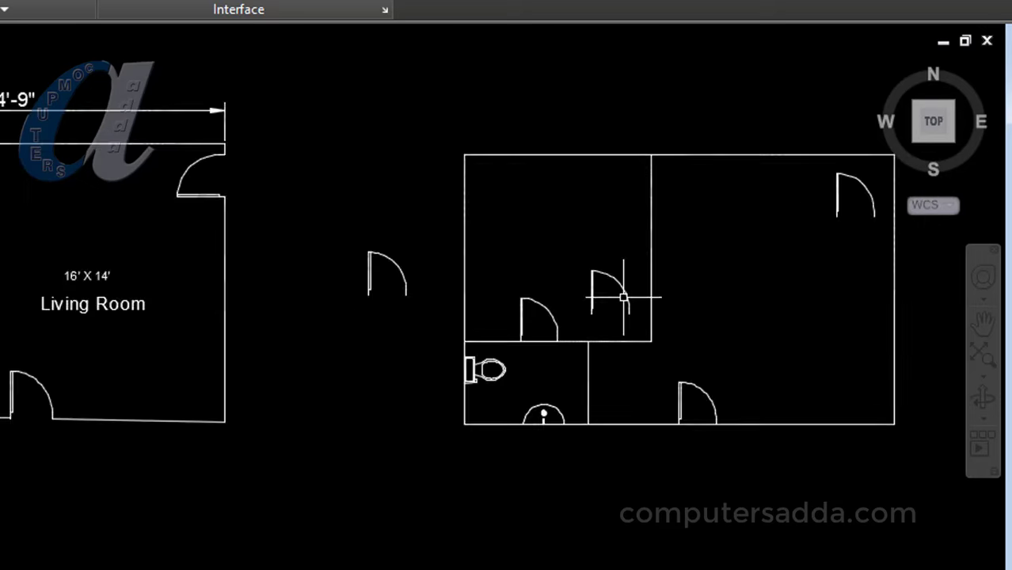
# Mirror the upper-left room's right door across a vertical line and delete the original door
pyautogui.scroll(4, 615, 289)
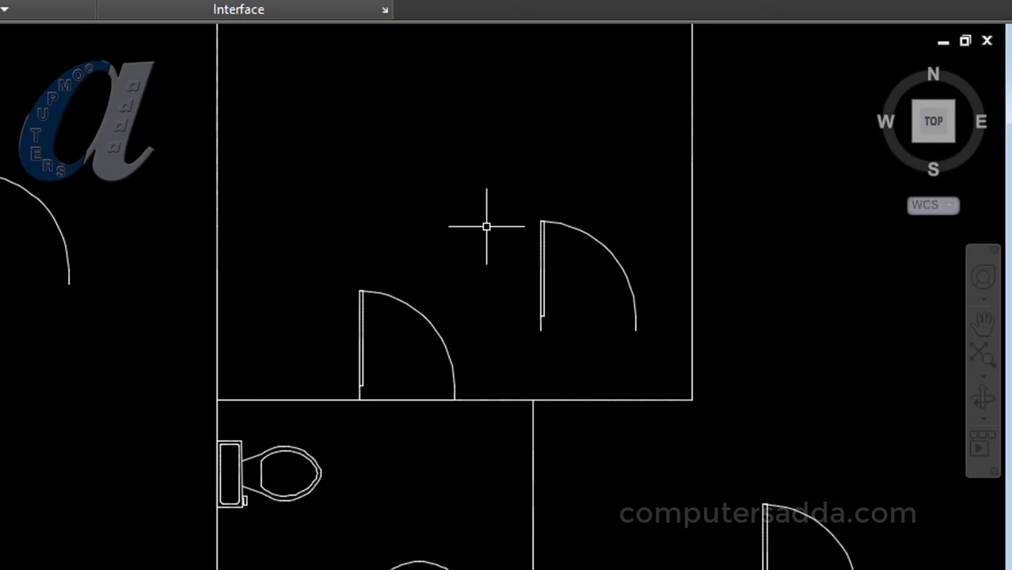
pyautogui.write('mi')
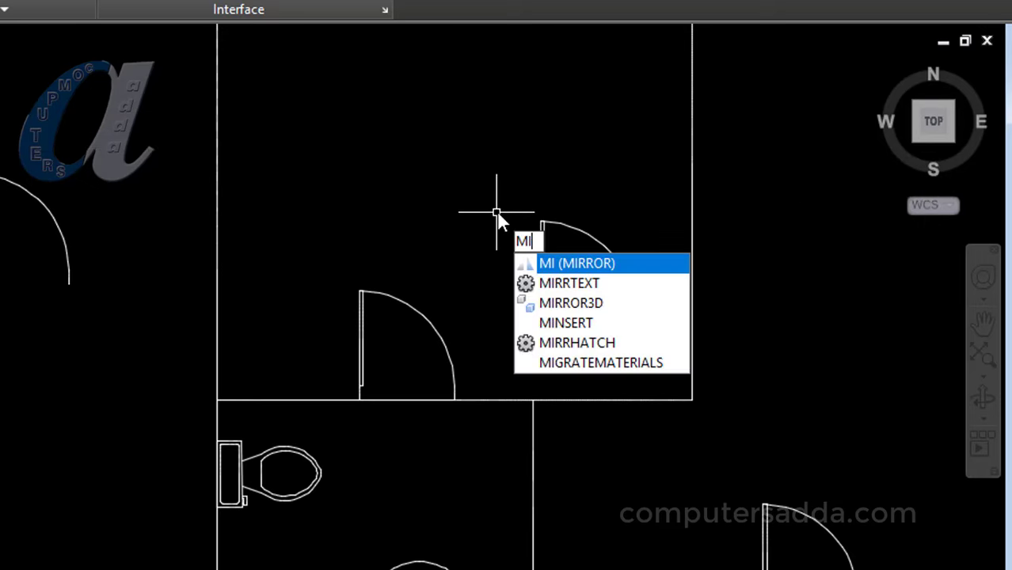
pyautogui.press('Return')
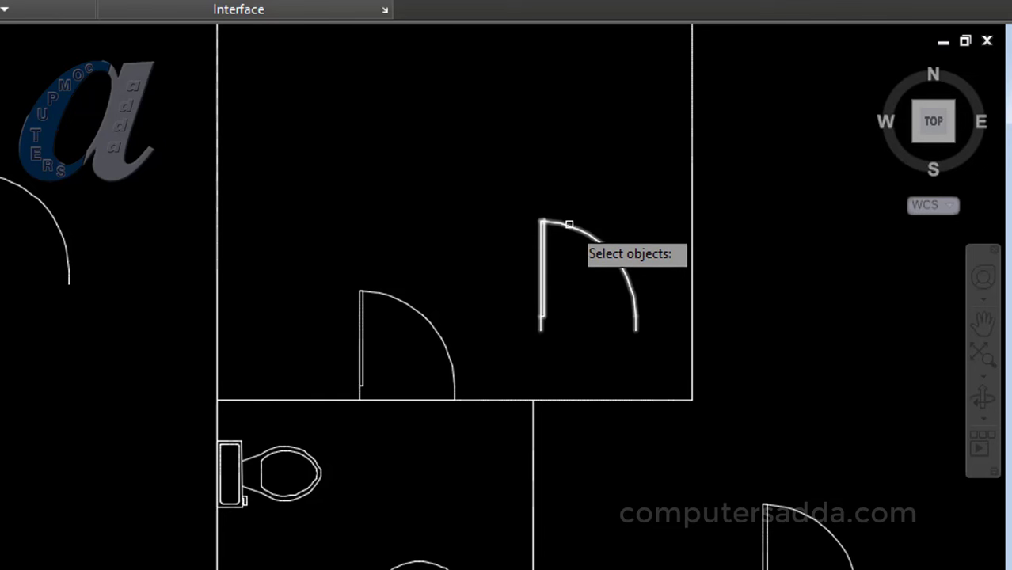
pyautogui.click(569, 224)
pyautogui.press('Return')
pyautogui.click(521, 223)
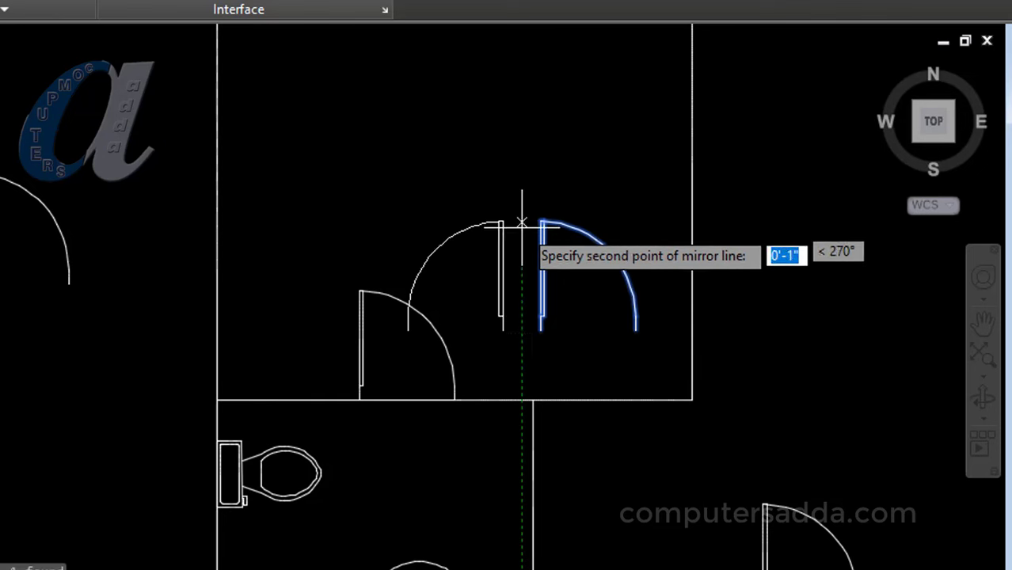
pyautogui.click(522, 333)
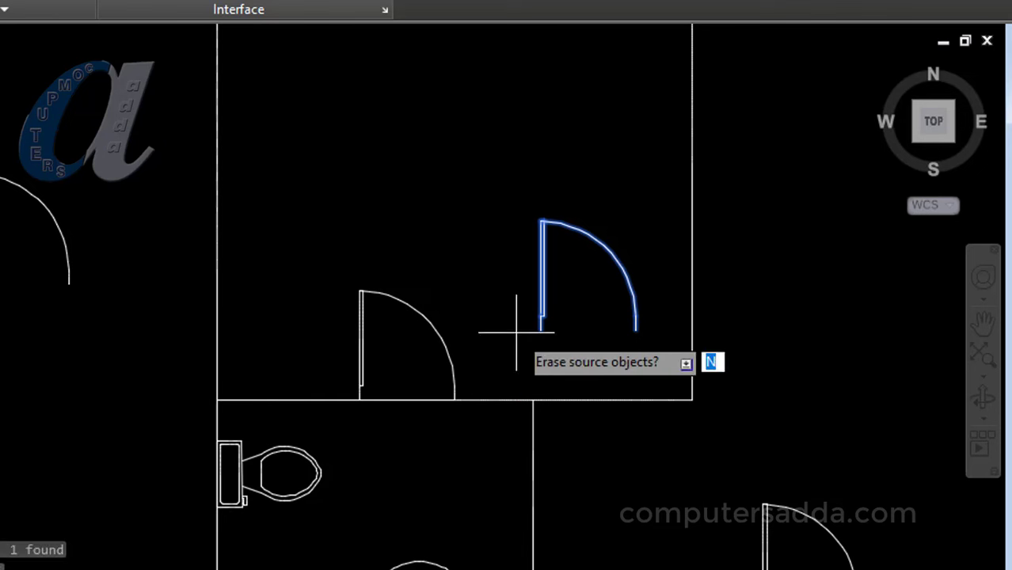
pyautogui.press('Return')
pyautogui.click(539, 240)
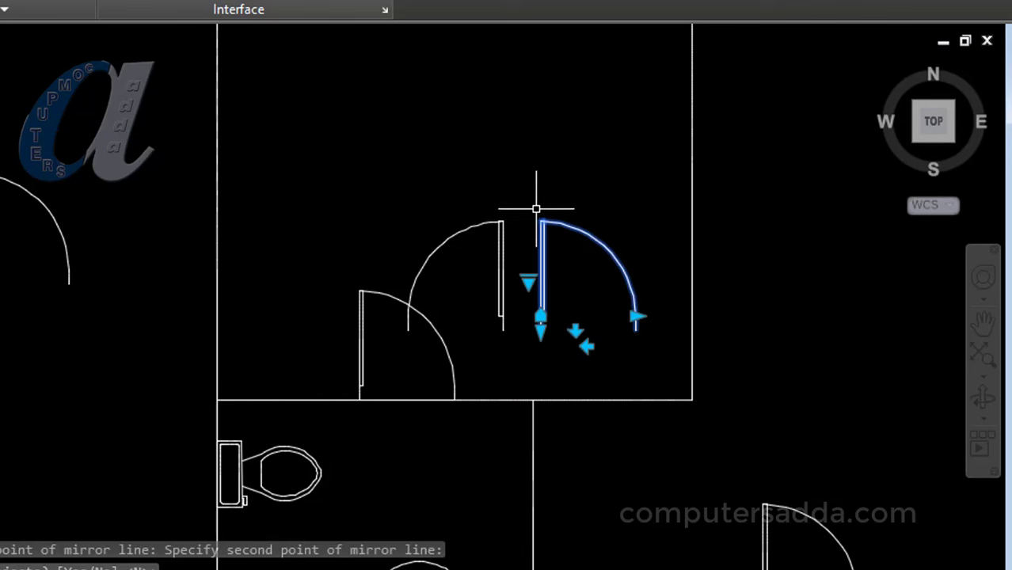
pyautogui.press('Delete')
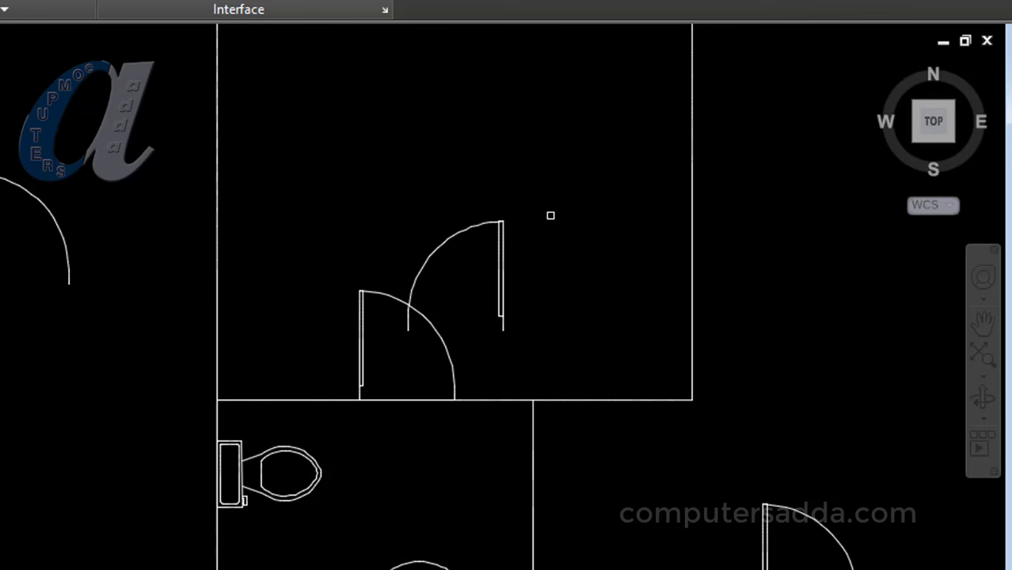
# Move the mirrored door by its hinge corner to the room's lower-right wall corner
pyautogui.write('m')
pyautogui.press('Return')
pyautogui.click(500, 285)
pyautogui.press('Return')
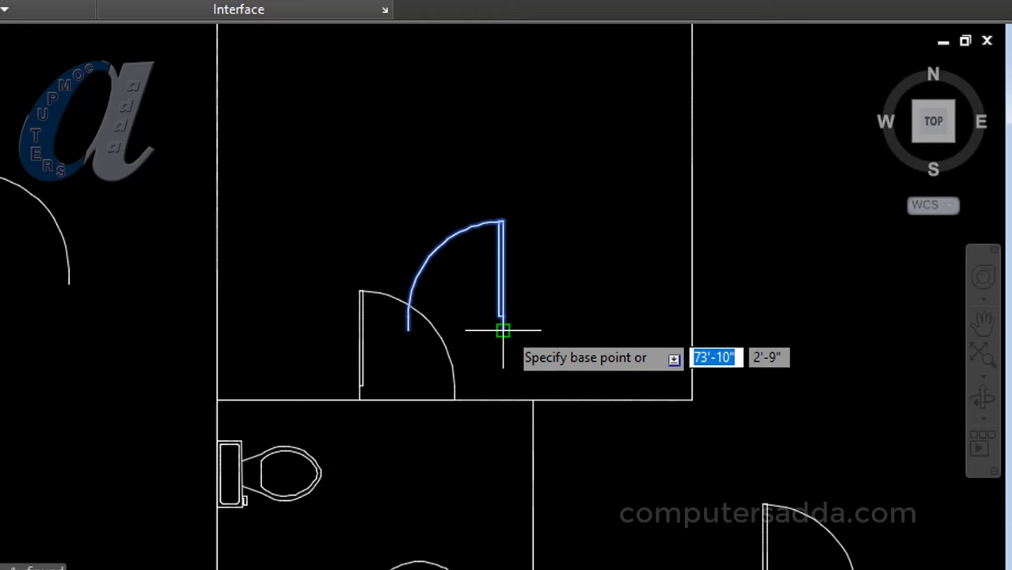
pyautogui.click(503, 331)
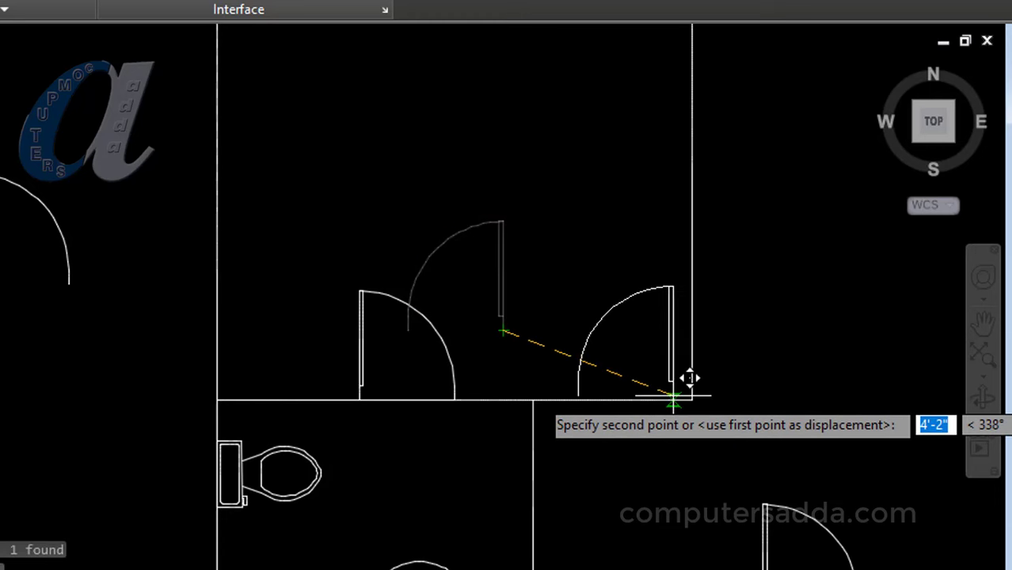
pyautogui.click(673, 400)
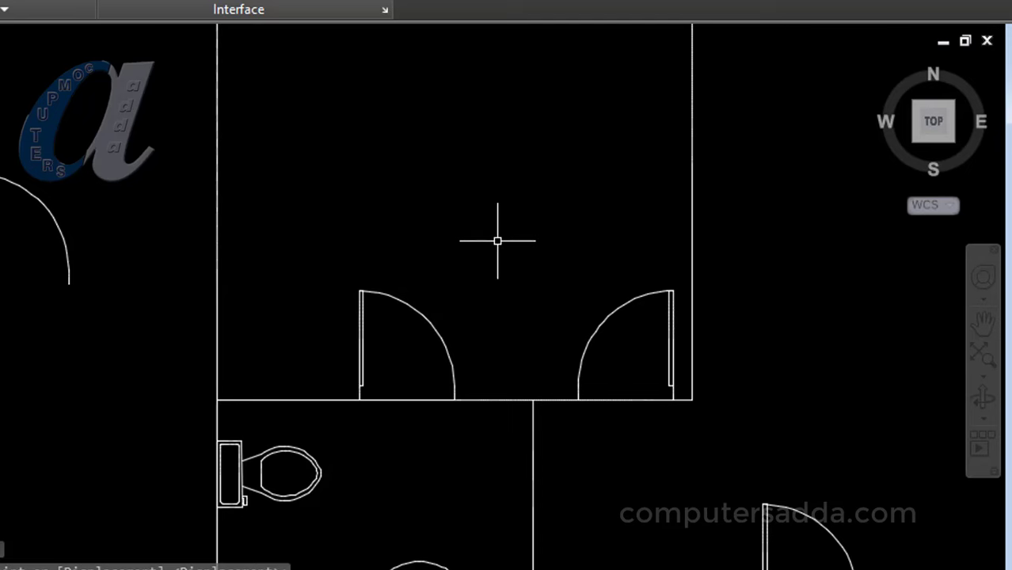
pyautogui.scroll(-3, 497, 240)
pyautogui.scroll(2, 491, 280)
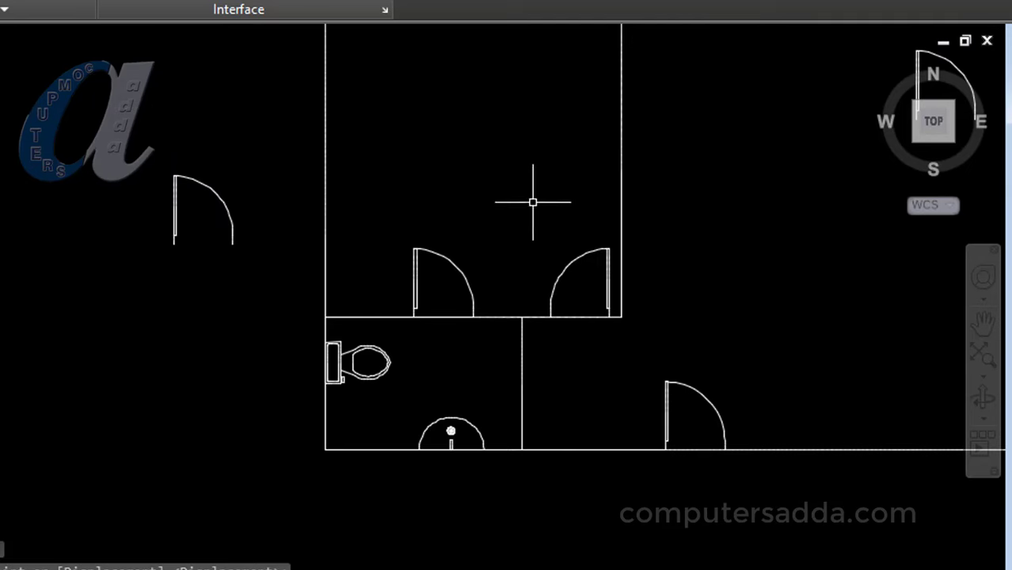
pyautogui.scroll(-2, 533, 202)
pyautogui.write('r')
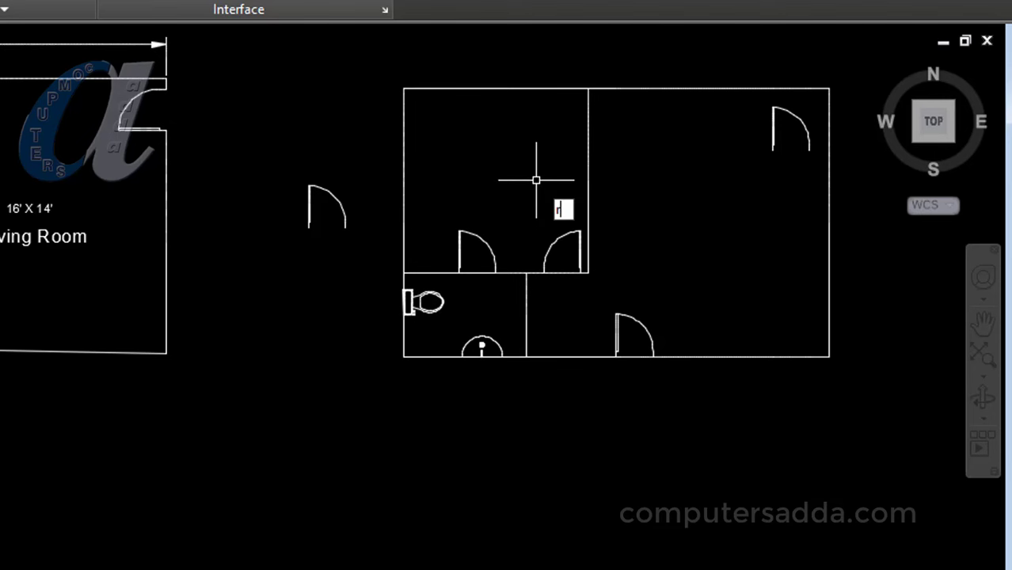
# Rotate the door about its hinge point to turn it around
pyautogui.write('o')
pyautogui.press('Return')
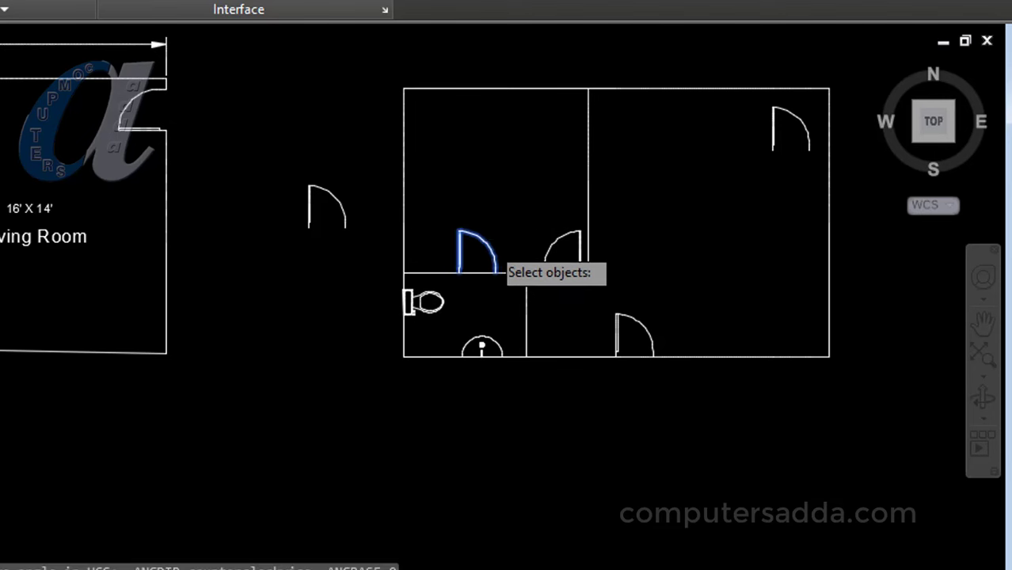
pyautogui.click(498, 271)
pyautogui.press('Return')
pyautogui.click(496, 277)
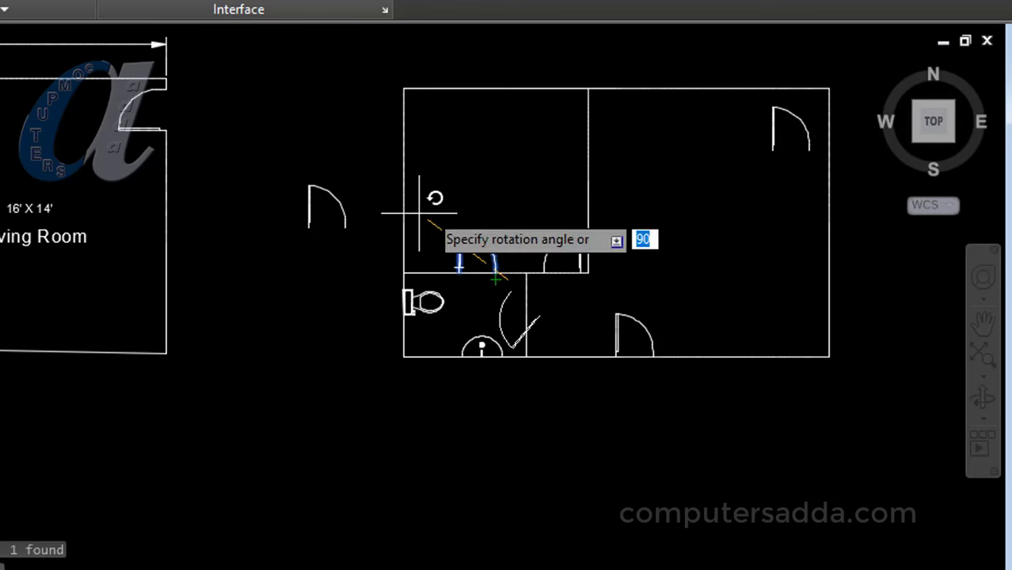
pyautogui.click(290, 280)
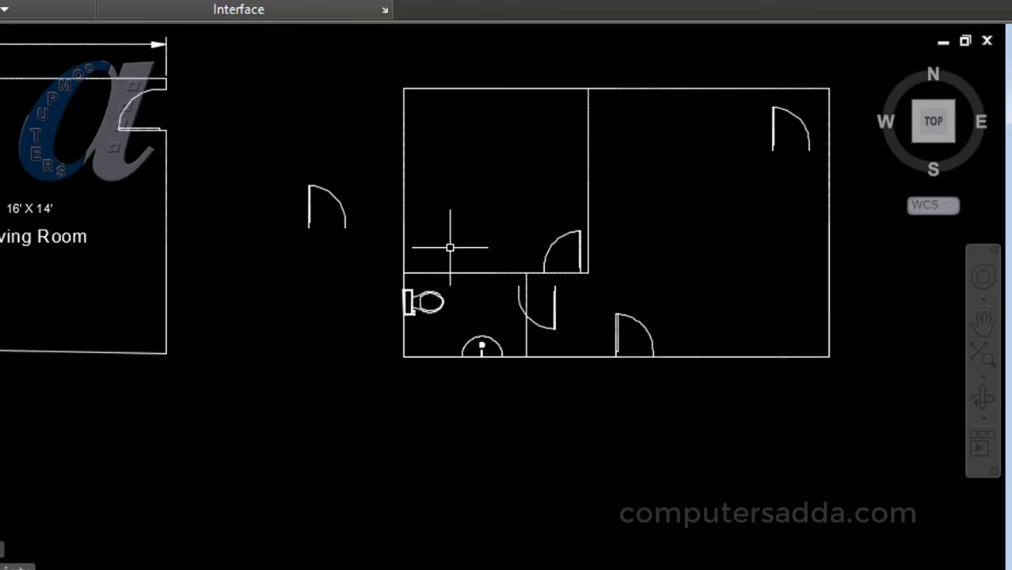
pyautogui.write('m')
# Move the door by its hinge corner onto the toilet's top wall so it swings inward
pyautogui.press('Return')
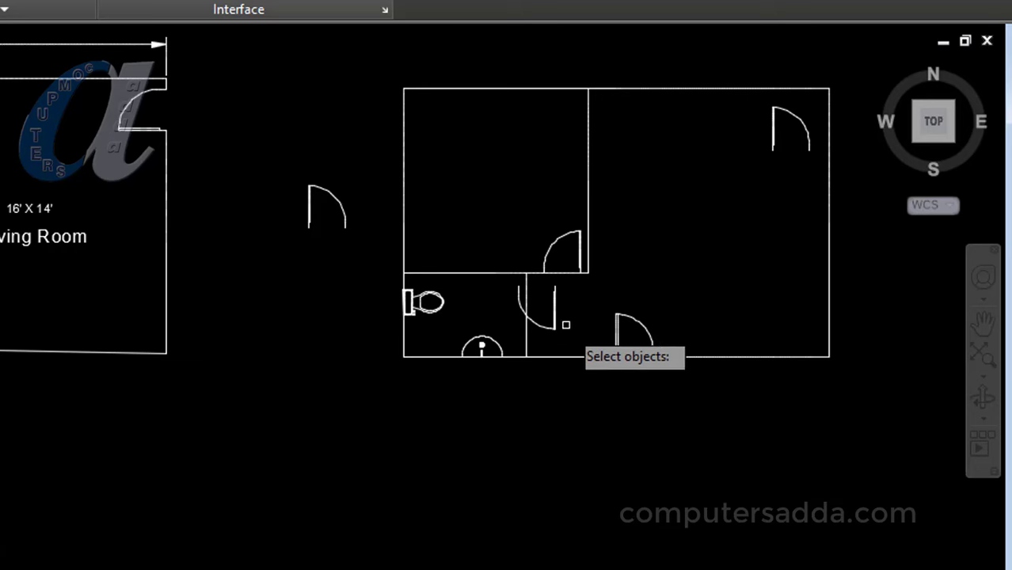
pyautogui.click(557, 308)
pyautogui.press('Return')
pyautogui.scroll(2, 554, 305)
pyautogui.scroll(2, 549, 294)
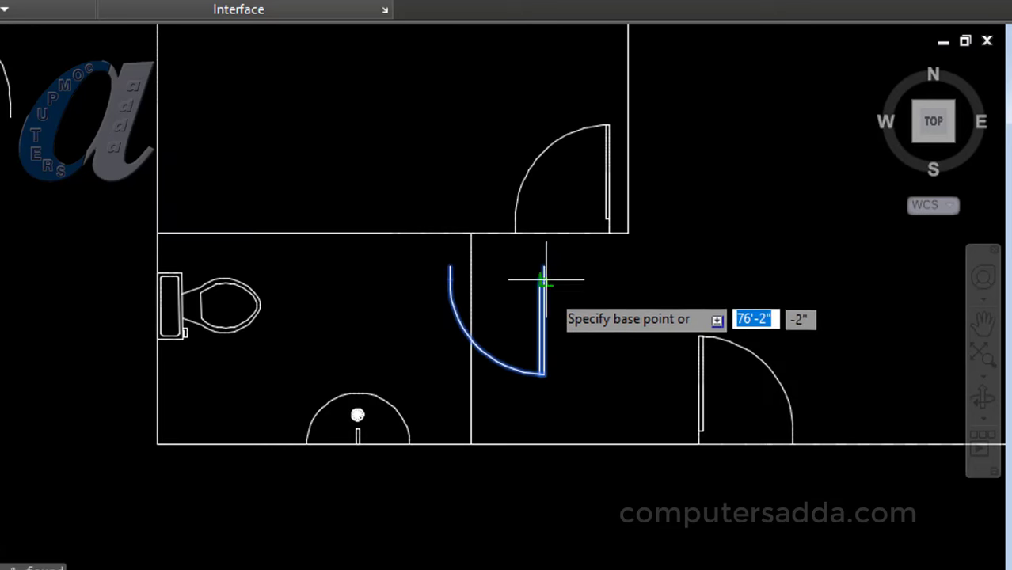
pyautogui.click(543, 266)
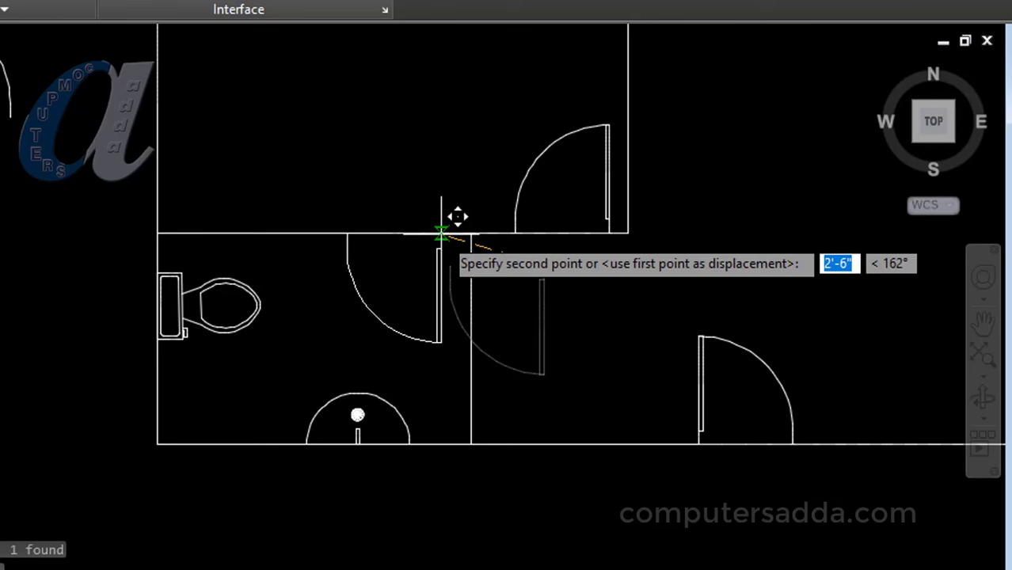
pyautogui.click(441, 234)
pyautogui.scroll(-5, 322, 307)
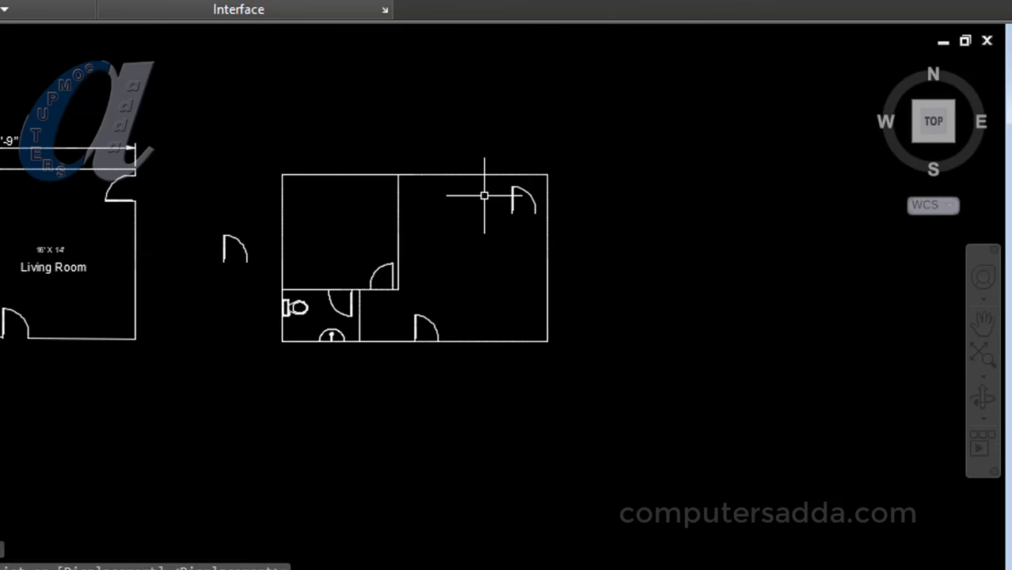
pyautogui.scroll(2, 460, 201)
pyautogui.scroll(2, 451, 210)
pyautogui.scroll(-4, 575, 213)
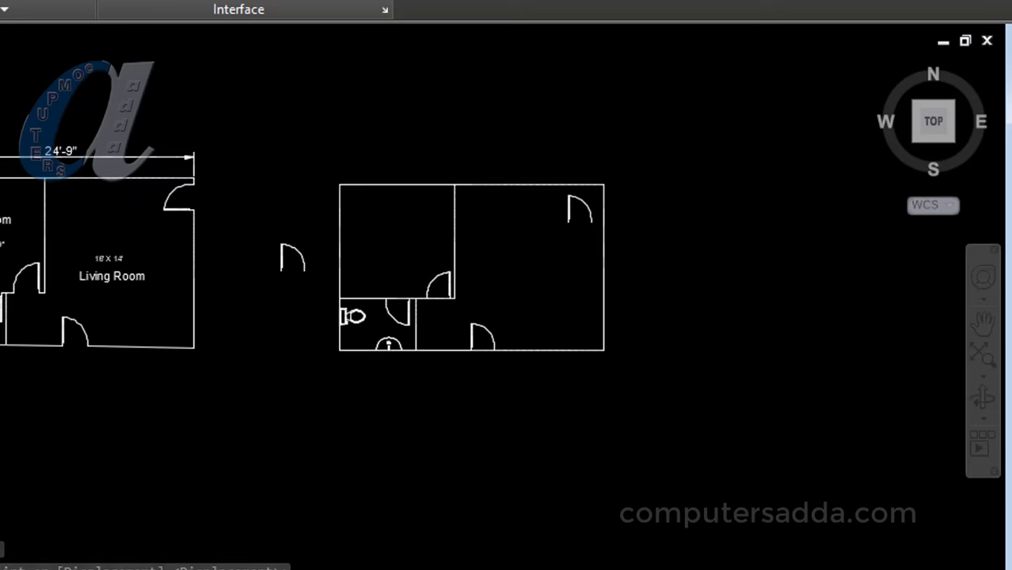
pyautogui.scroll(4, 575, 213)
pyautogui.scroll(-4, 625, 166)
pyautogui.scroll(4, 626, 164)
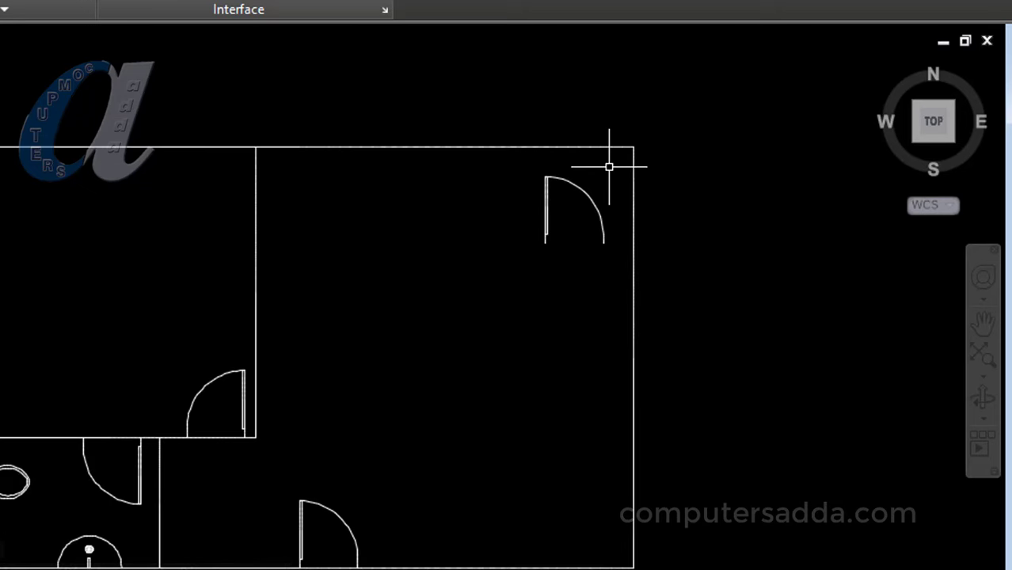
# Rotate the large room's door 90° about its arc end
pyautogui.click(600, 229)
pyautogui.press('Return')
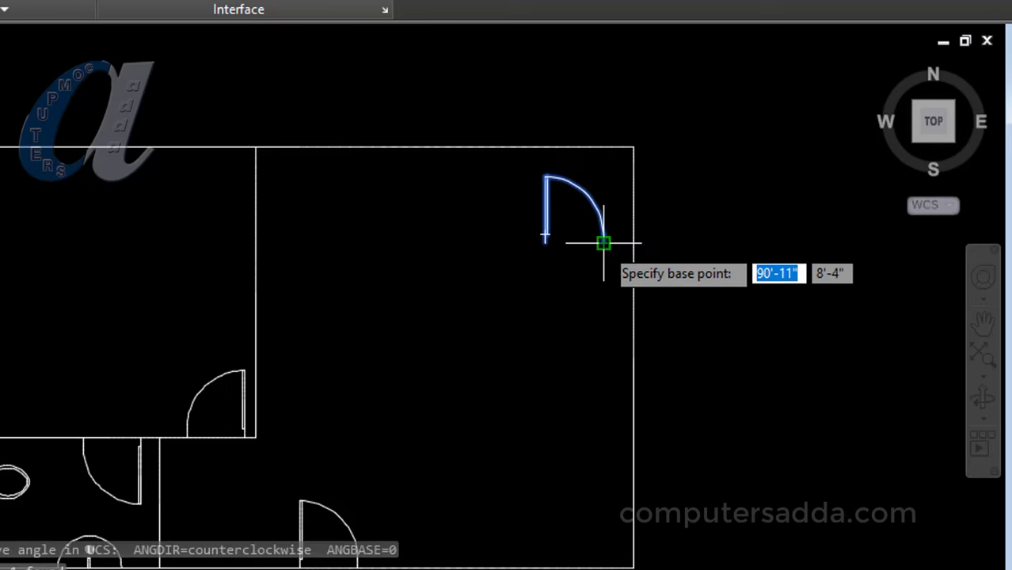
pyautogui.click(604, 240)
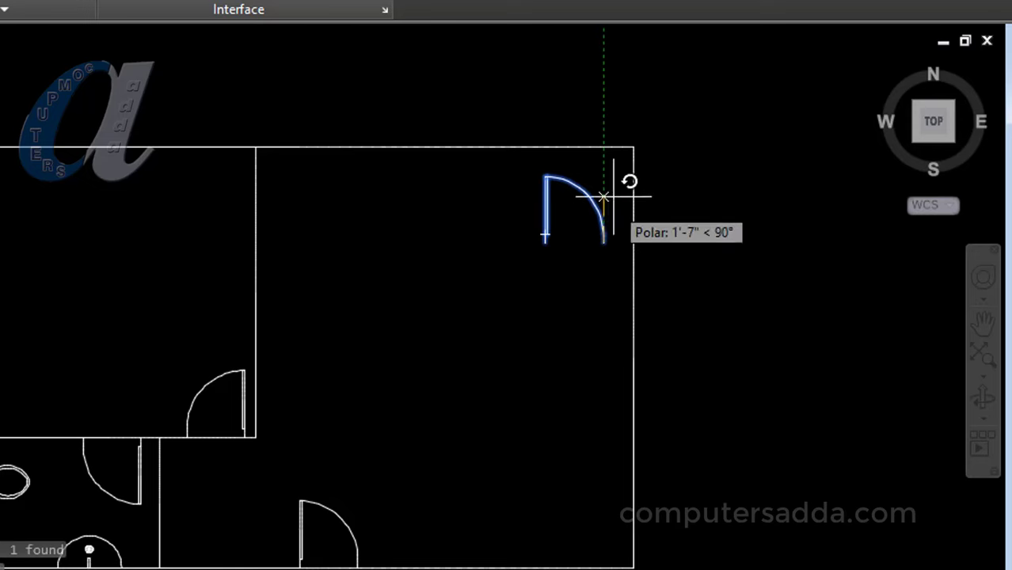
pyautogui.click(603, 73)
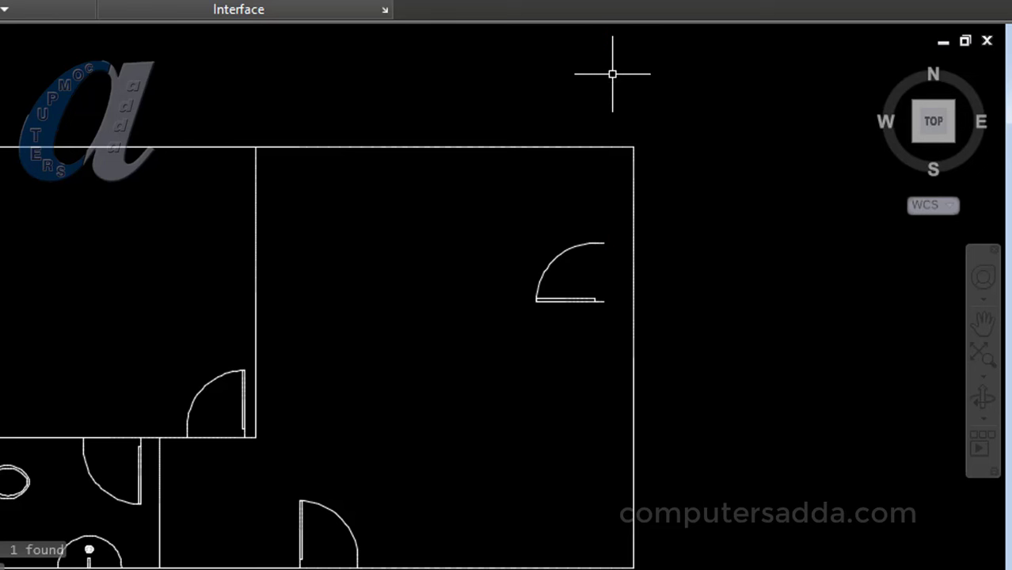
pyautogui.write('m')
# Move the rotated door by its corner flush against the right outer wall
pyautogui.press('Return')
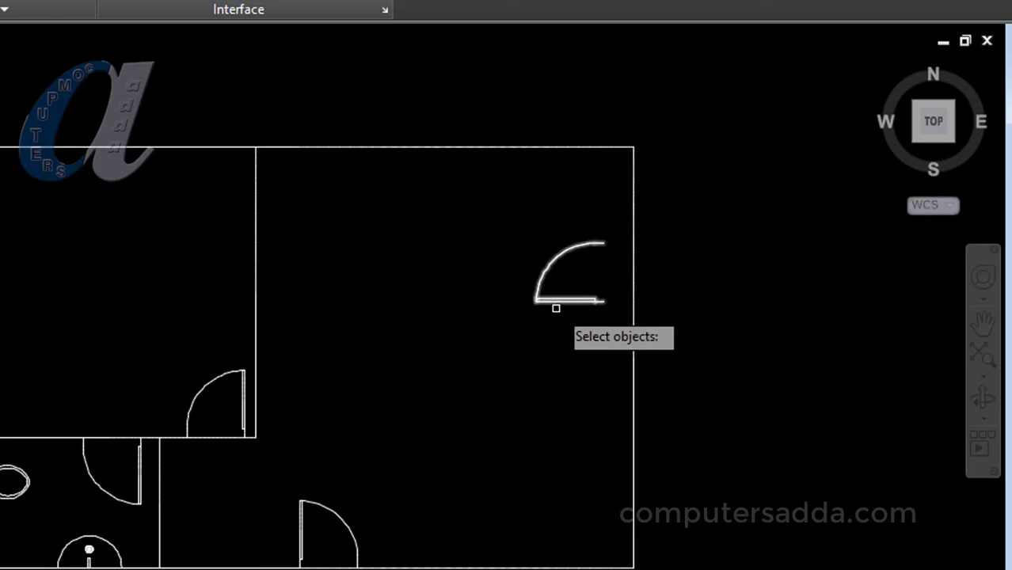
pyautogui.click(604, 302)
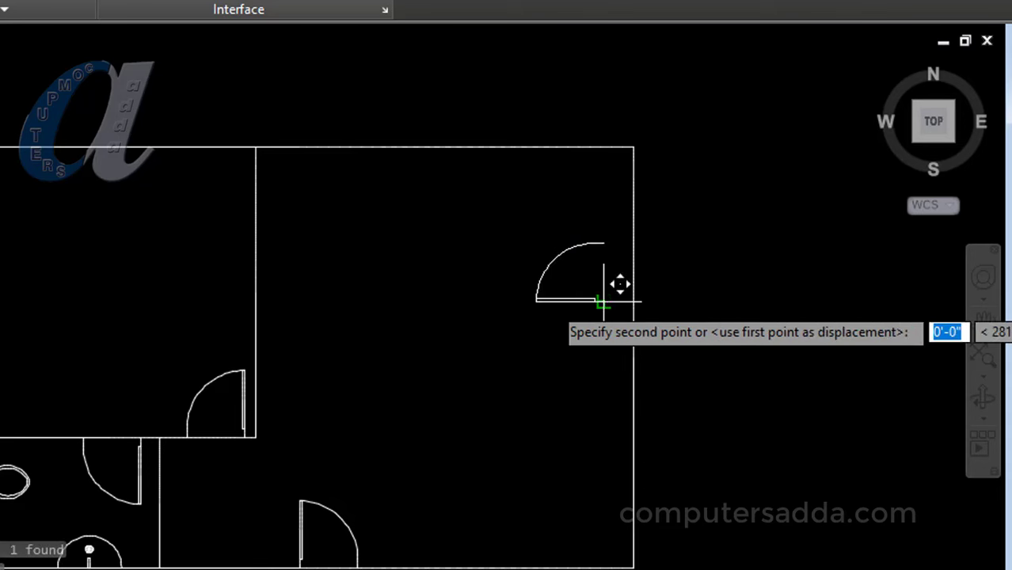
pyautogui.click(634, 235)
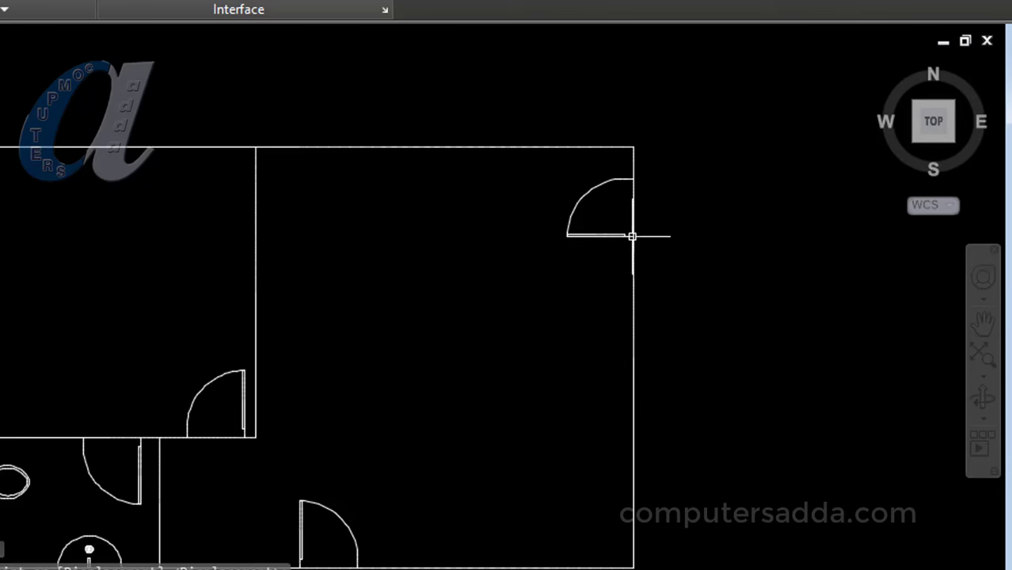
pyautogui.scroll(6, 618, 182)
pyautogui.scroll(2, 612, 194)
pyautogui.scroll(-5, 612, 194)
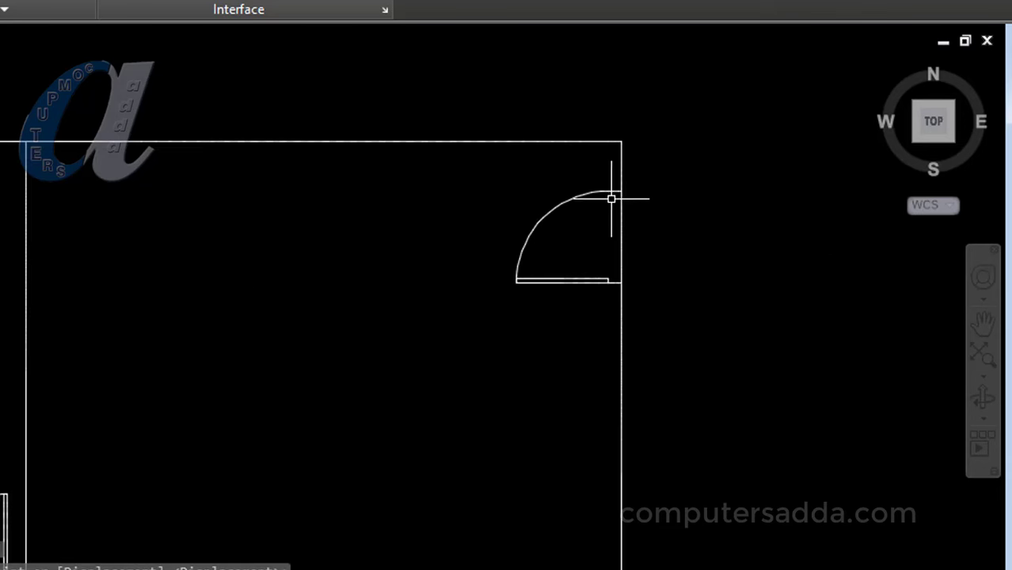
pyautogui.scroll(-4, 610, 197)
pyautogui.scroll(5, 606, 203)
pyautogui.scroll(3, 606, 197)
pyautogui.scroll(4, 662, 212)
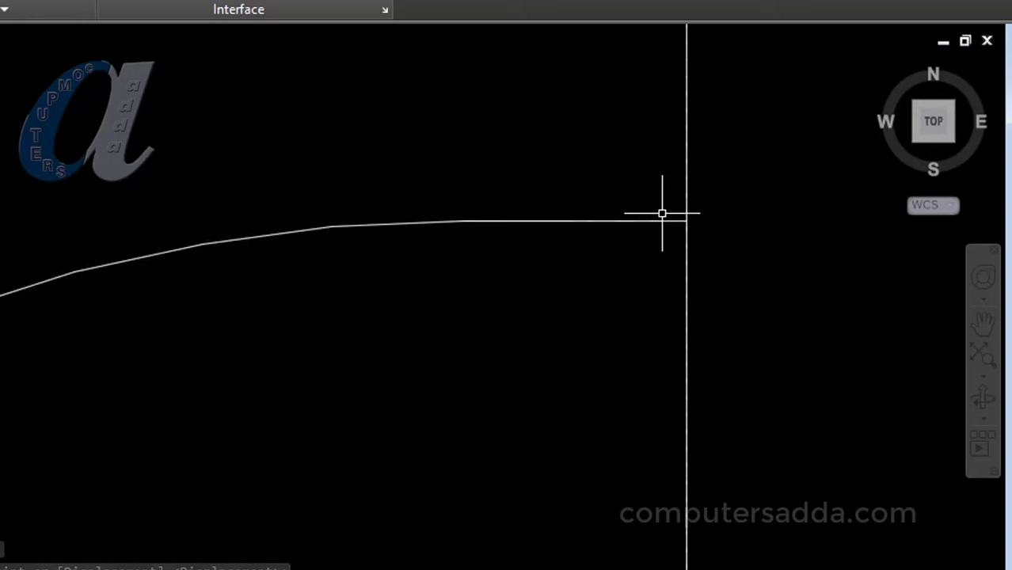
pyautogui.scroll(-5, 678, 228)
pyautogui.scroll(-3, 679, 229)
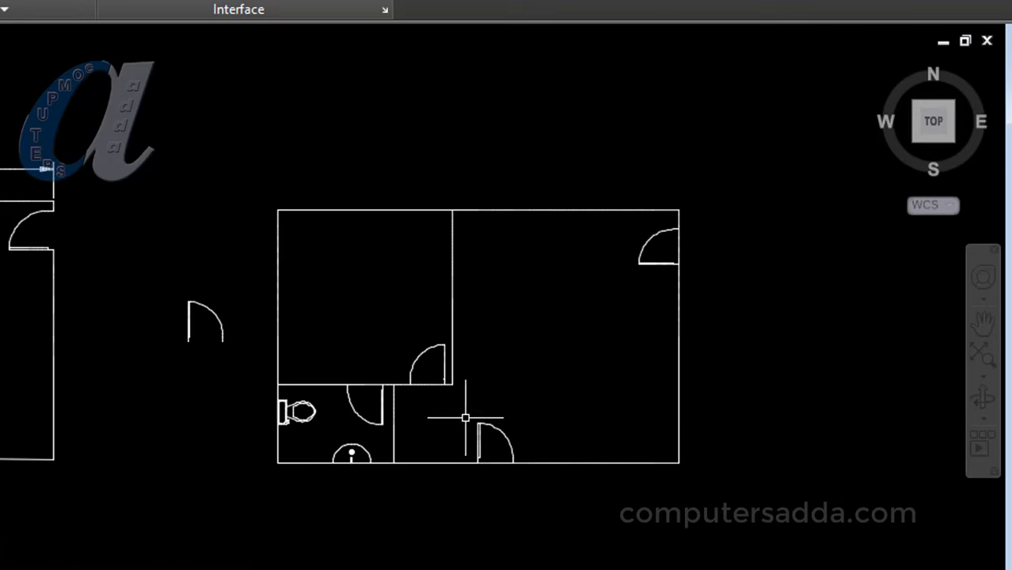
pyautogui.scroll(5, 455, 480)
pyautogui.scroll(3, 444, 308)
pyautogui.scroll(3, 422, 283)
pyautogui.scroll(-3, 422, 283)
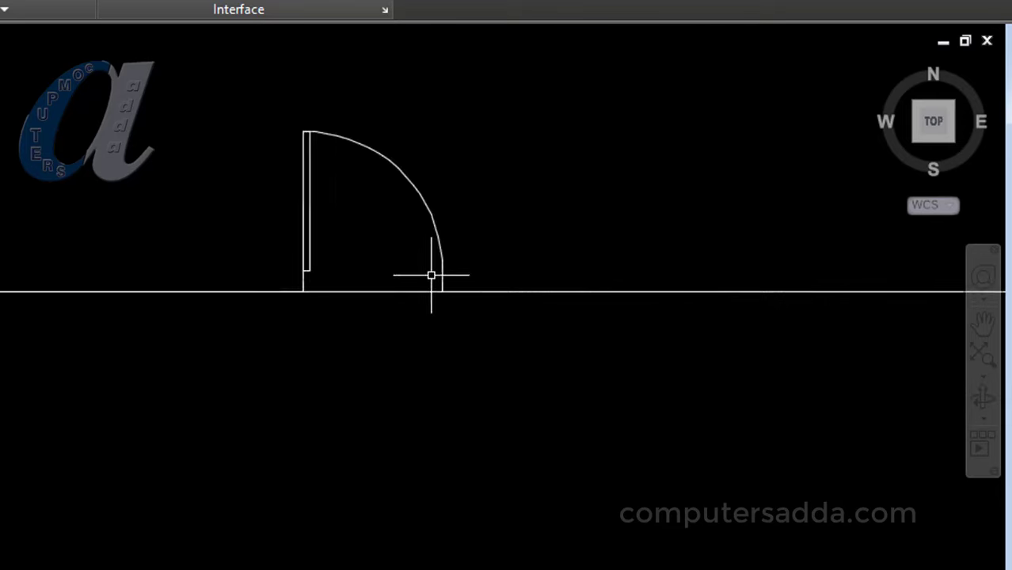
pyautogui.scroll(-4, 432, 273)
pyautogui.scroll(4, 436, 283)
pyautogui.scroll(3, 380, 301)
pyautogui.scroll(-2, 370, 308)
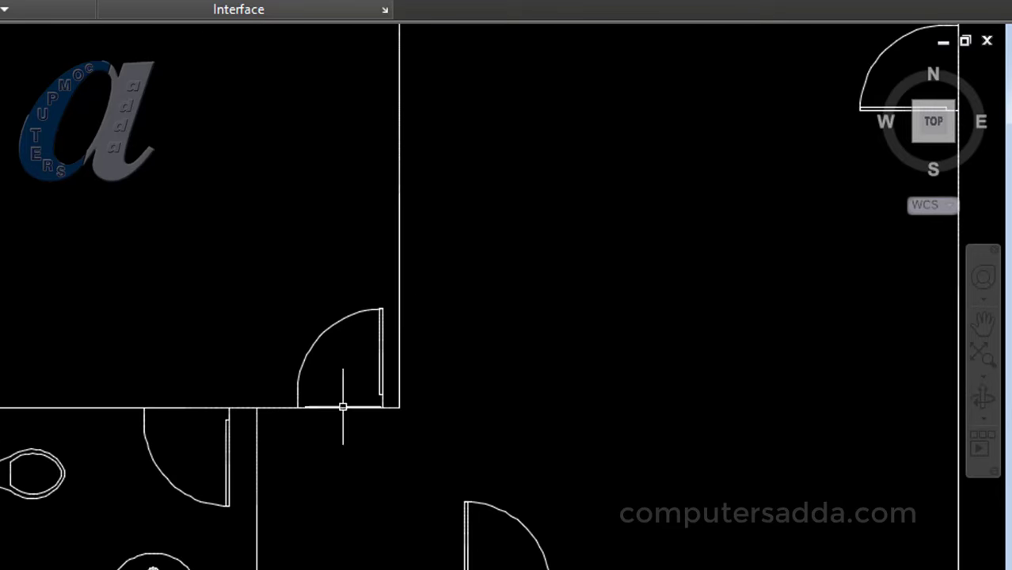
# Trim the wall lines across the bedroom doorway and the right-wall door opening
pyautogui.write('tr')
pyautogui.press('Return')
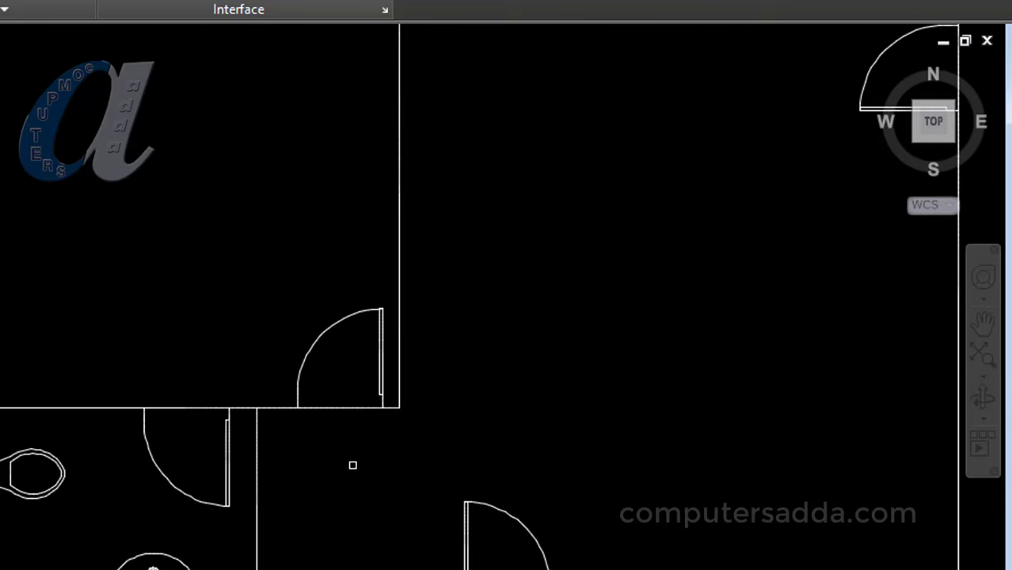
pyautogui.click(340, 409)
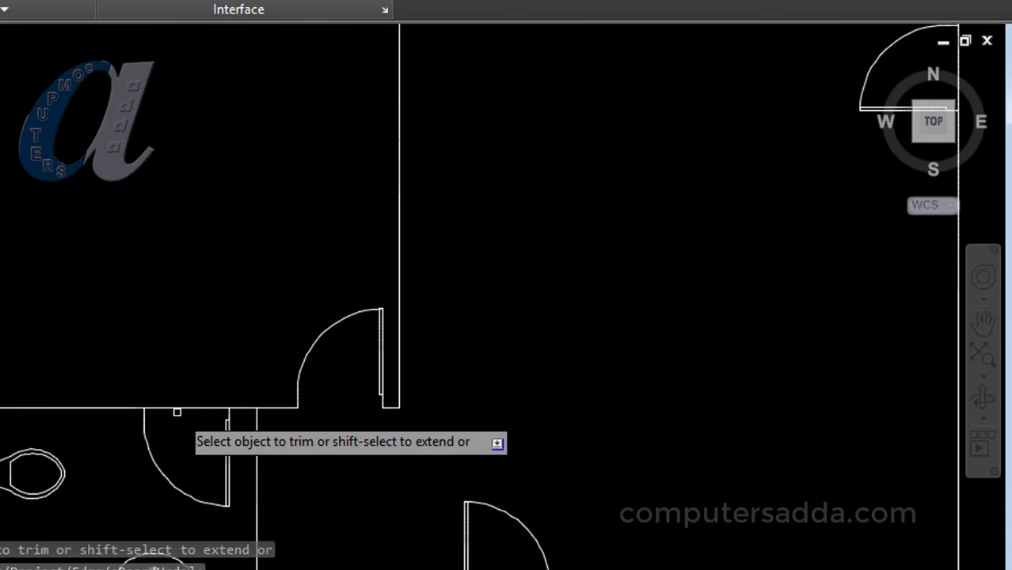
pyautogui.scroll(-3, 182, 400)
pyautogui.scroll(5, 195, 400)
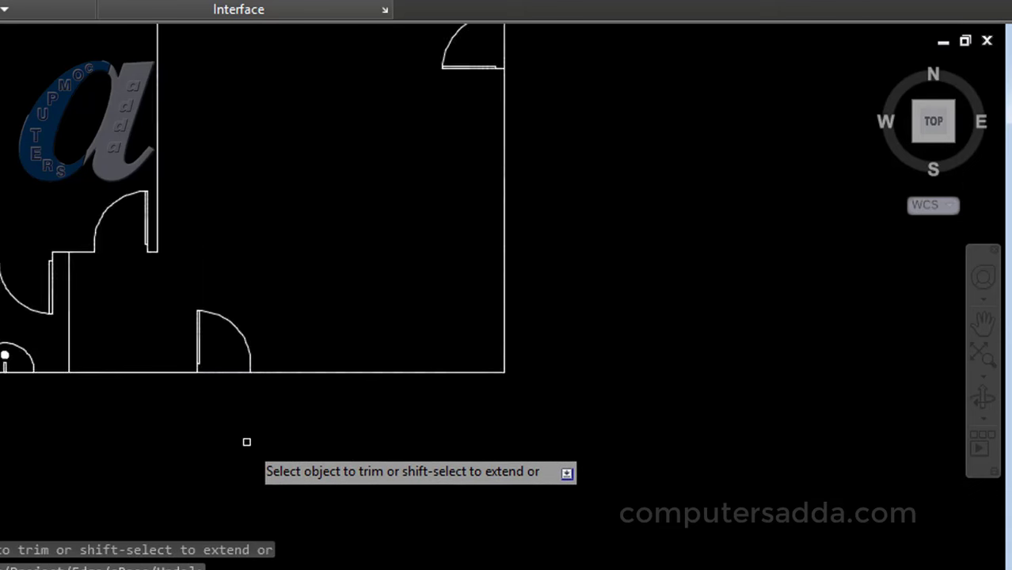
pyautogui.scroll(5, 245, 440)
pyautogui.scroll(-5, 172, 282)
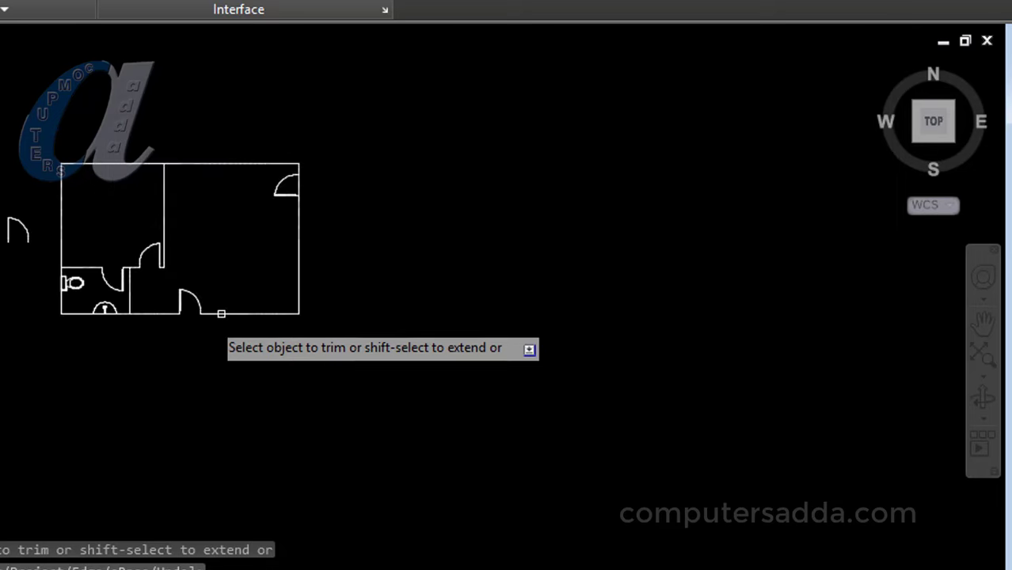
pyautogui.scroll(3, 305, 191)
pyautogui.scroll(3, 233, 259)
pyautogui.click(222, 272)
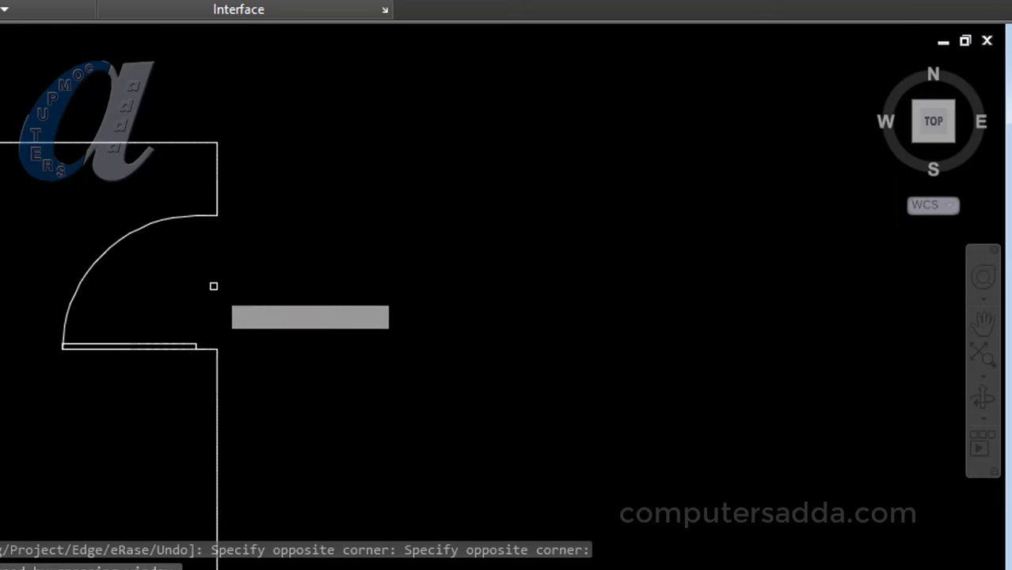
pyautogui.scroll(-8, 238, 281)
pyautogui.moveTo(286, 273)
pyautogui.mouseDown(button='middle')
pyautogui.moveTo(418, 284)
pyautogui.moveTo(429, 305)
pyautogui.mouseUp(button='middle')
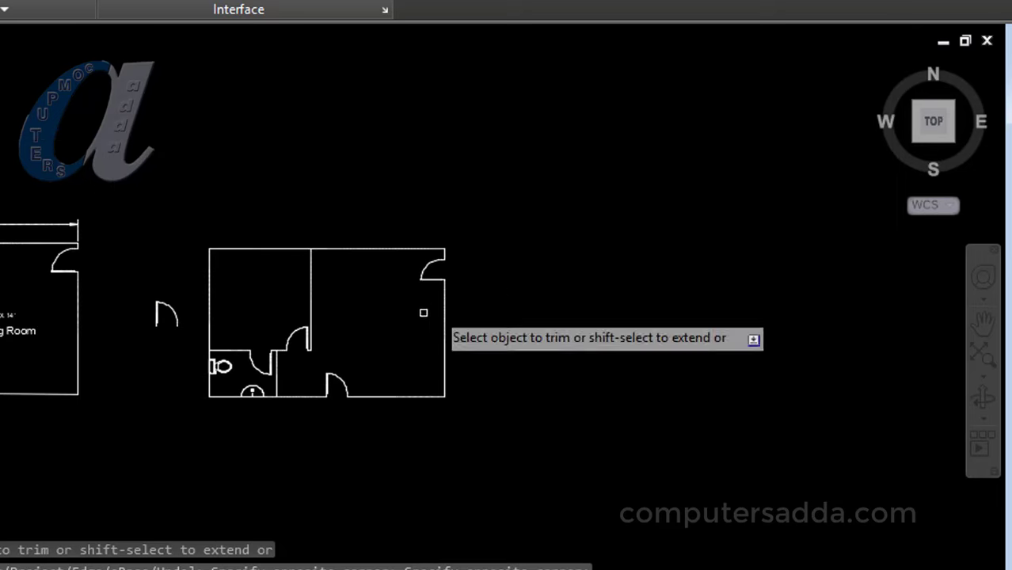
pyautogui.scroll(5, 429, 309)
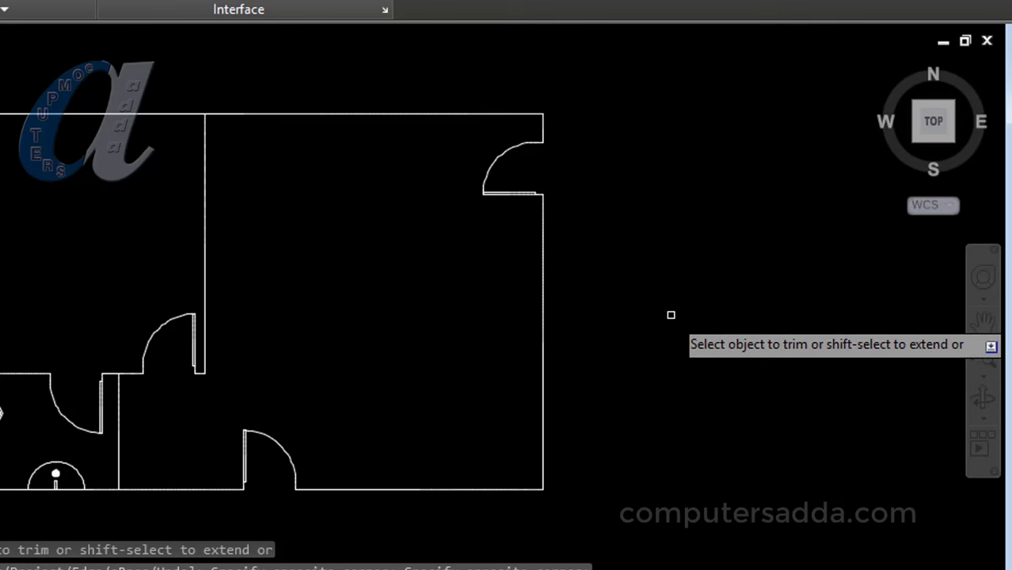